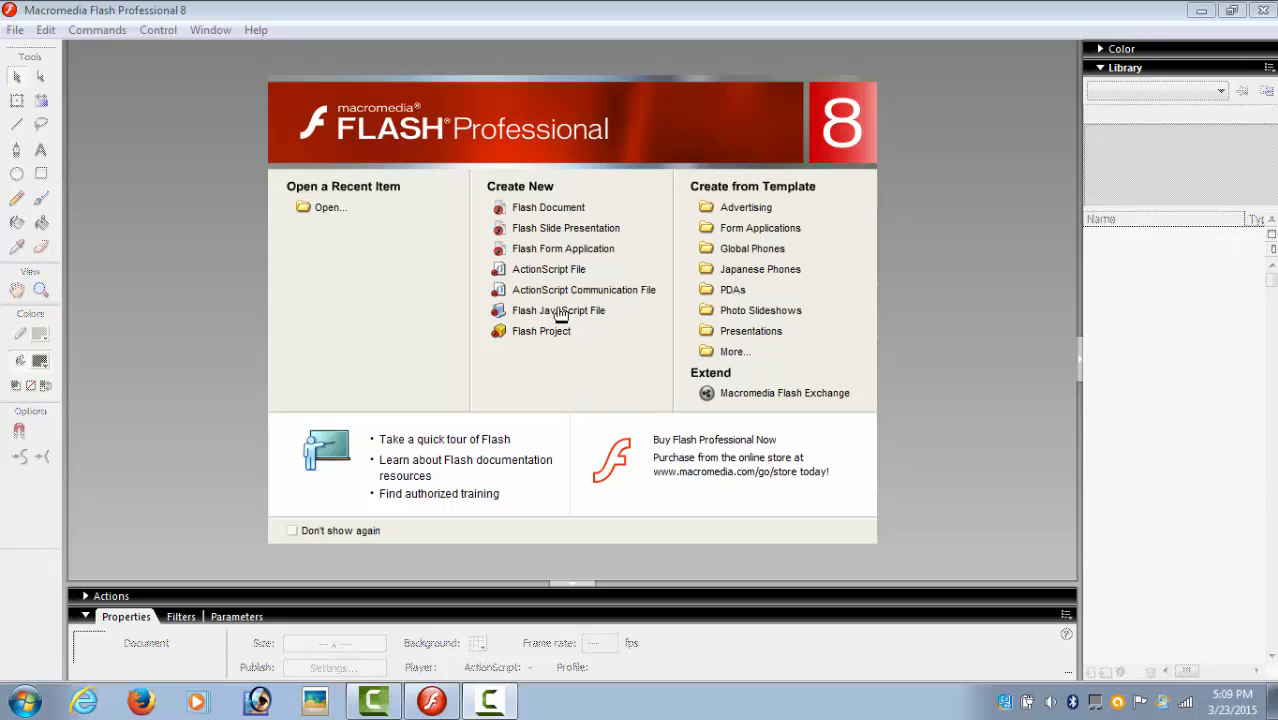
# Create a new Flash document and add the static text "Code the Code !" near the stage's upper edge
pyautogui.click(548, 208)
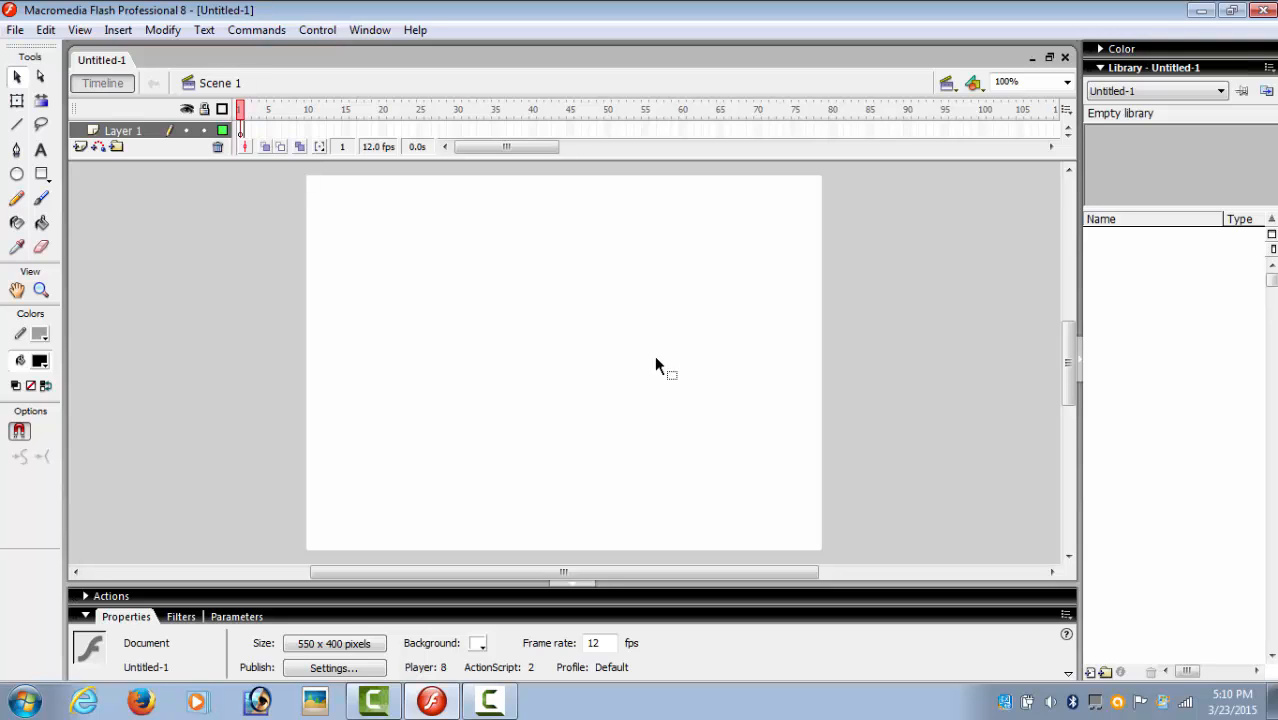
pyautogui.click(42, 150)
pyautogui.moveTo(348, 213); pyautogui.dragTo(681, 289)
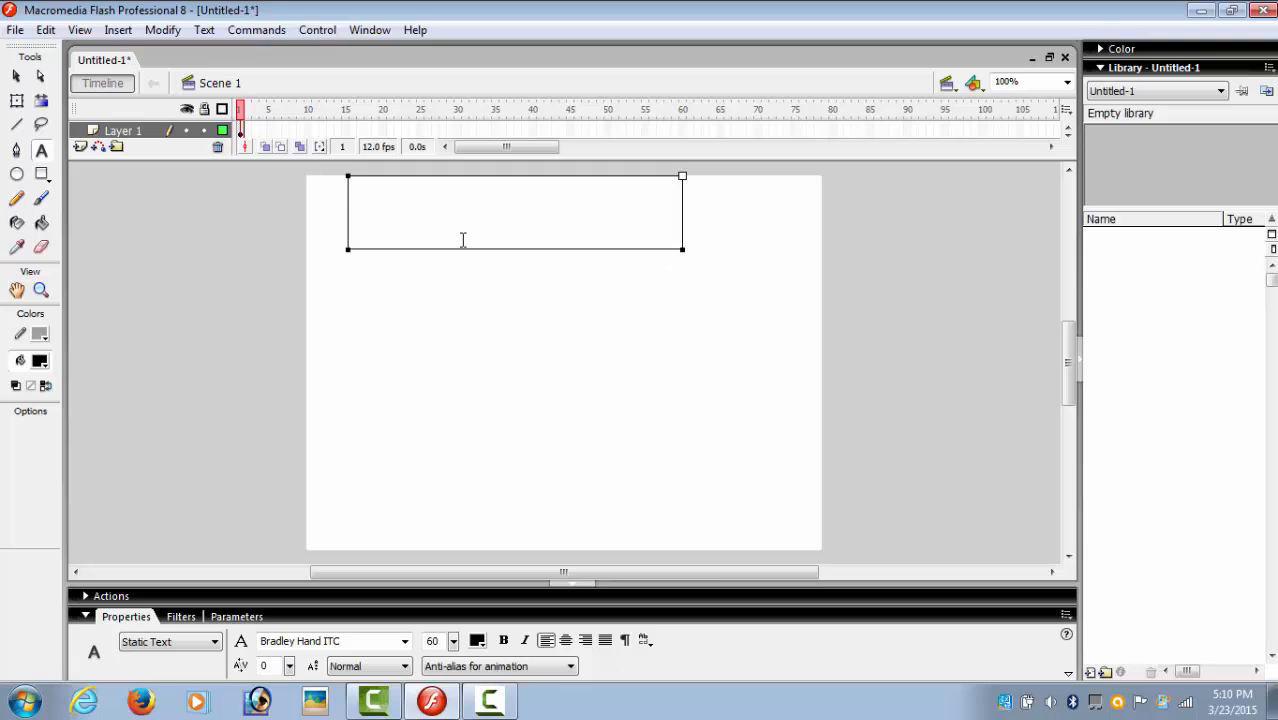
pyautogui.write('Code ')
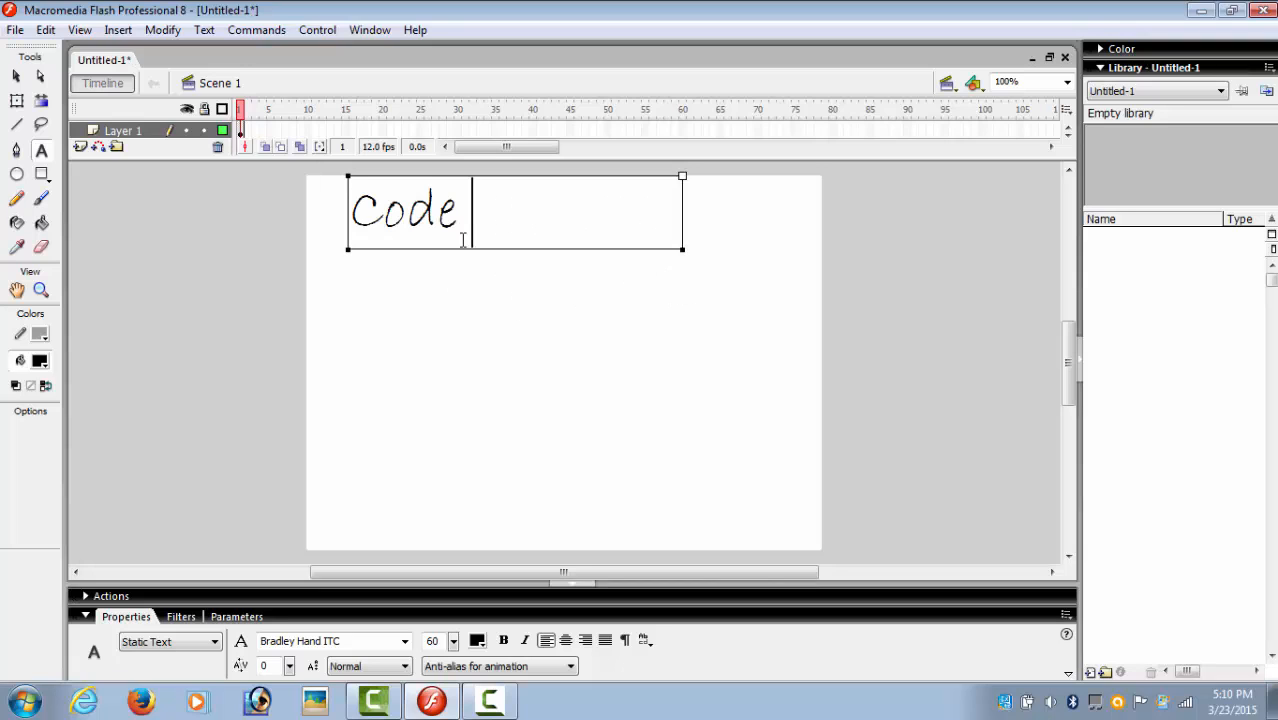
pyautogui.write('the Cod')
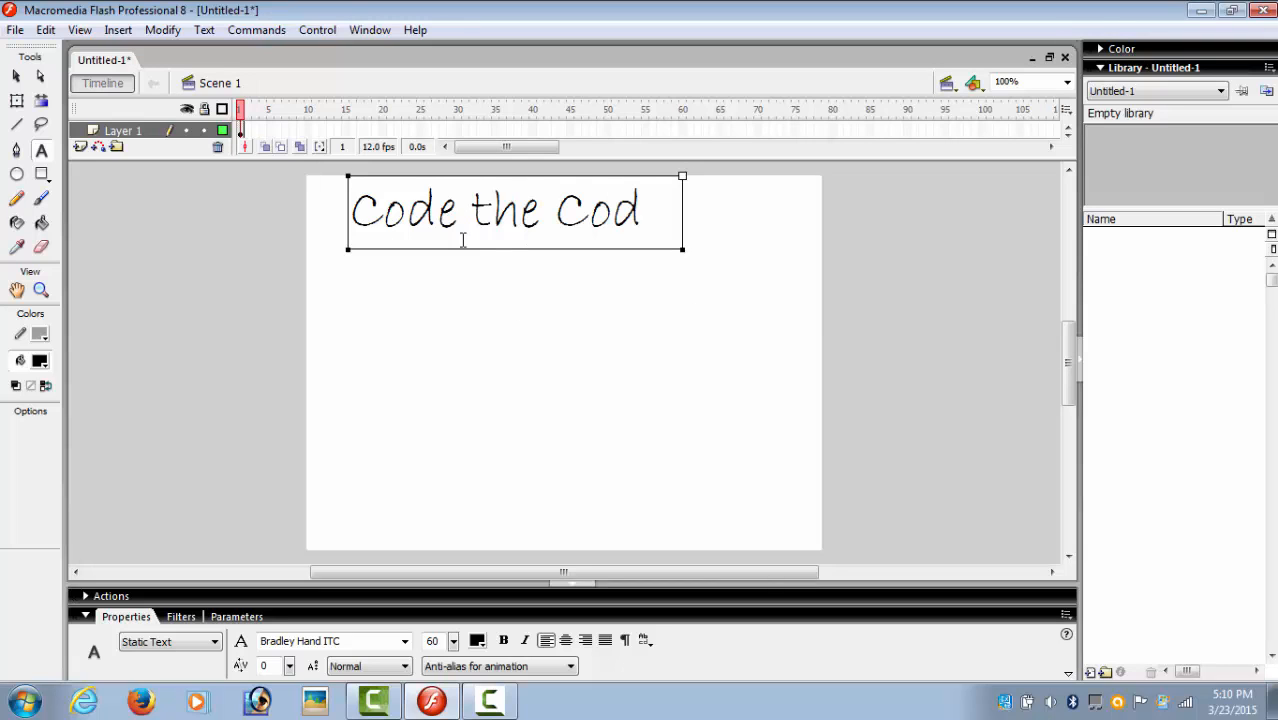
pyautogui.write('e')
pyautogui.press('Return')
pyautogui.write('!')
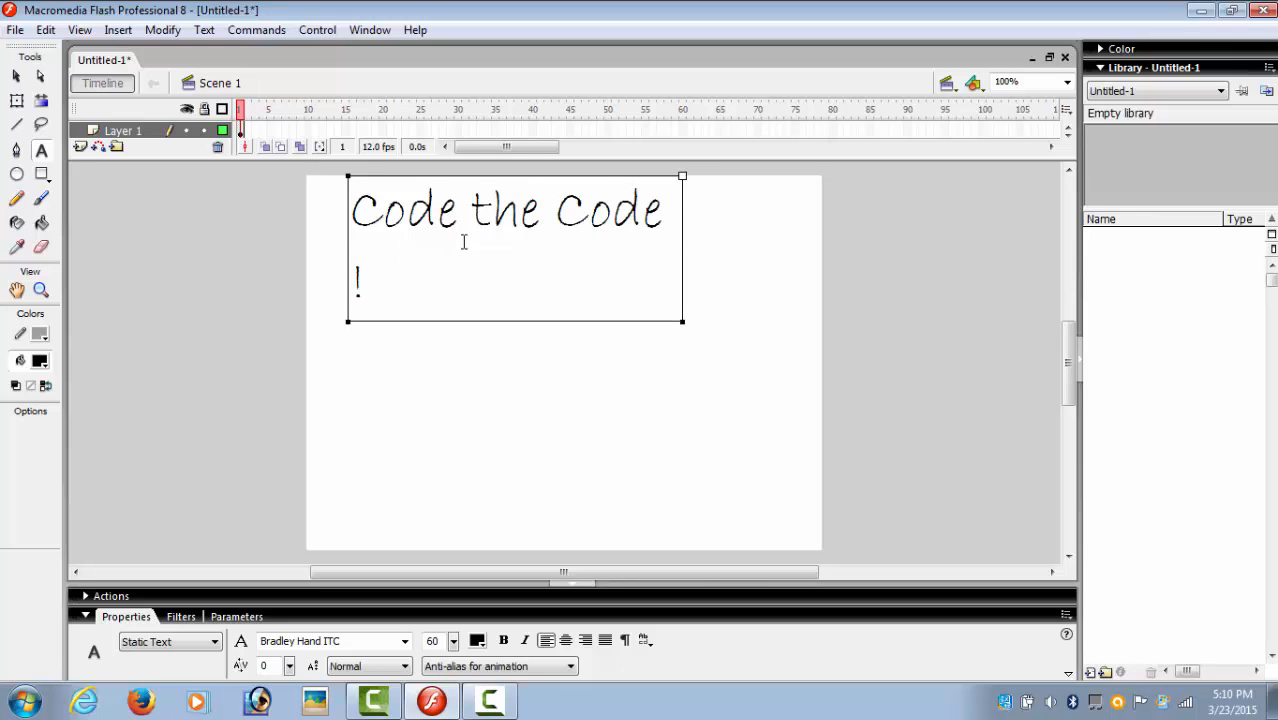
# Widen the text box so the title fits on one line and move it slightly down the stage
pyautogui.moveTo(682, 176); pyautogui.dragTo(764, 177)
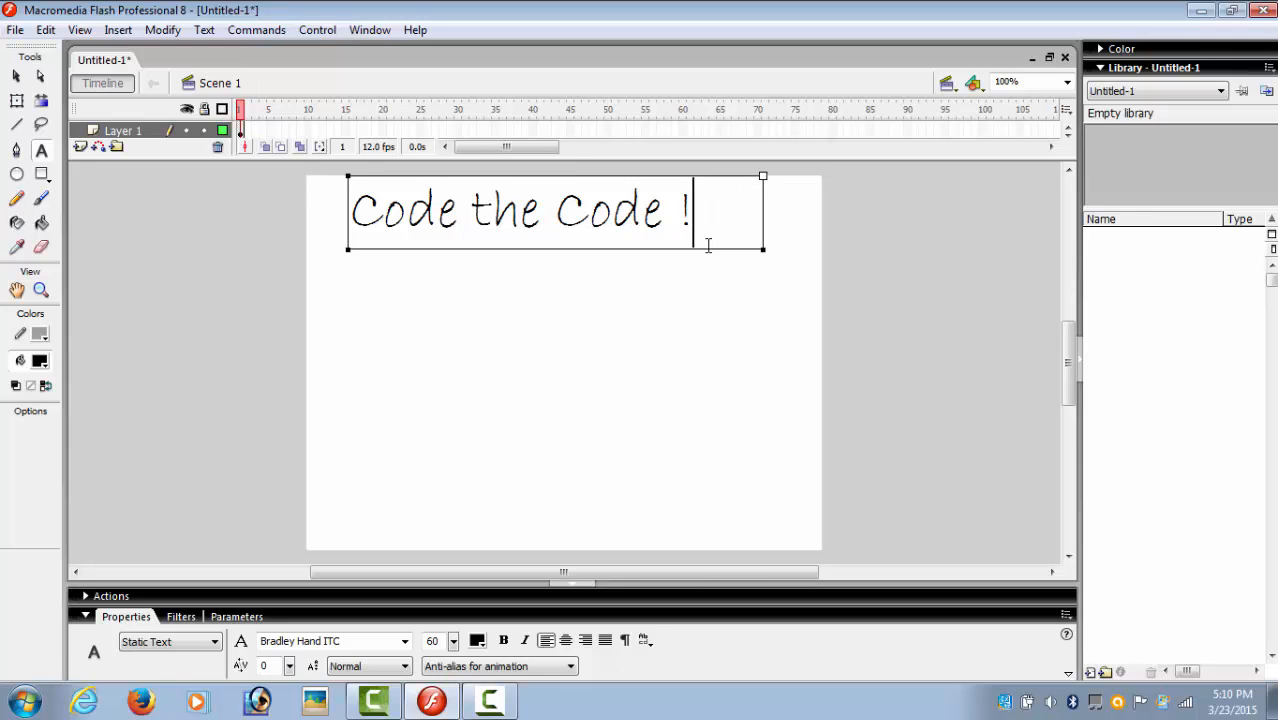
pyautogui.moveTo(705, 252); pyautogui.dragTo(704, 274)
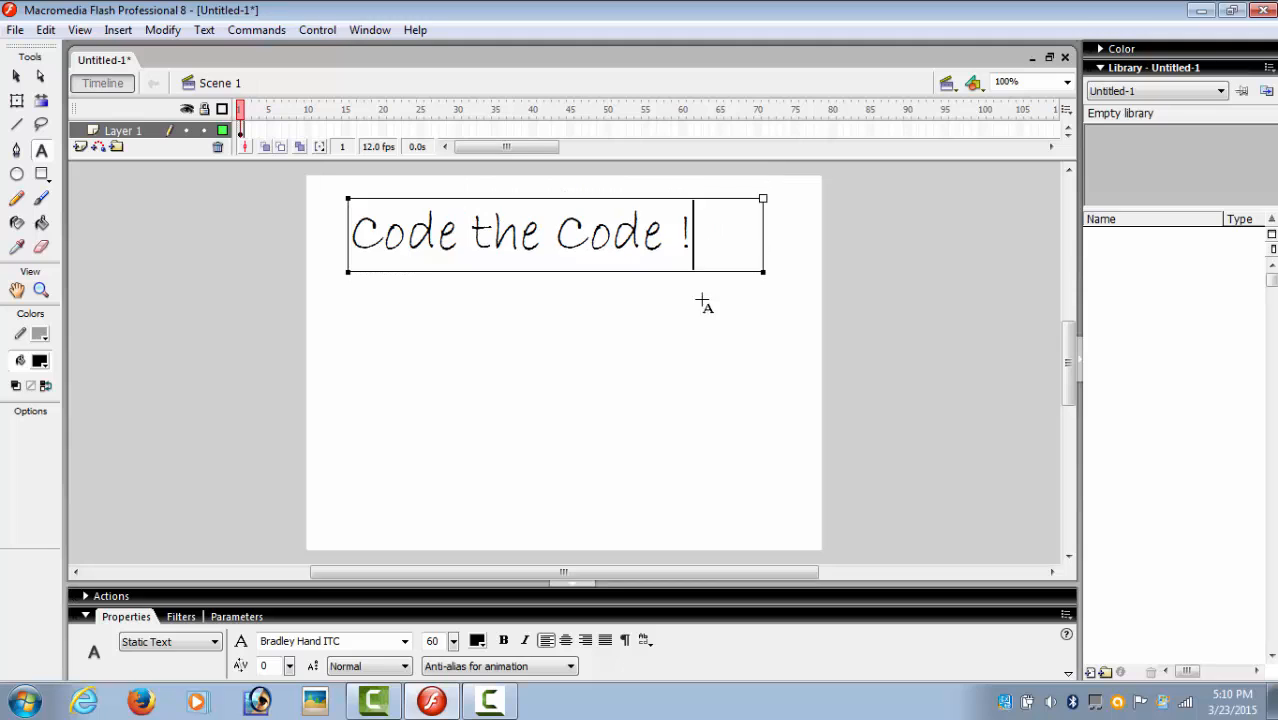
# Color the whole title text blue and make it italic
pyautogui.click(405, 641)
pyautogui.click(406, 642)
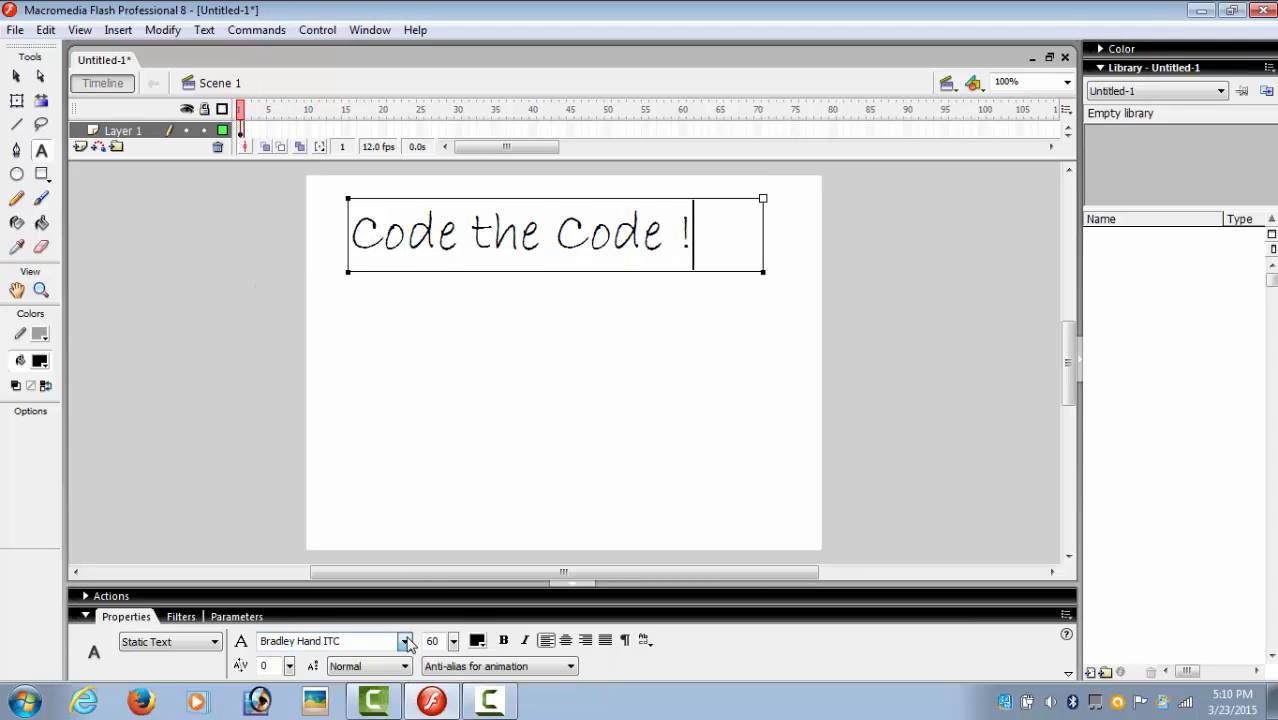
pyautogui.click(478, 643)
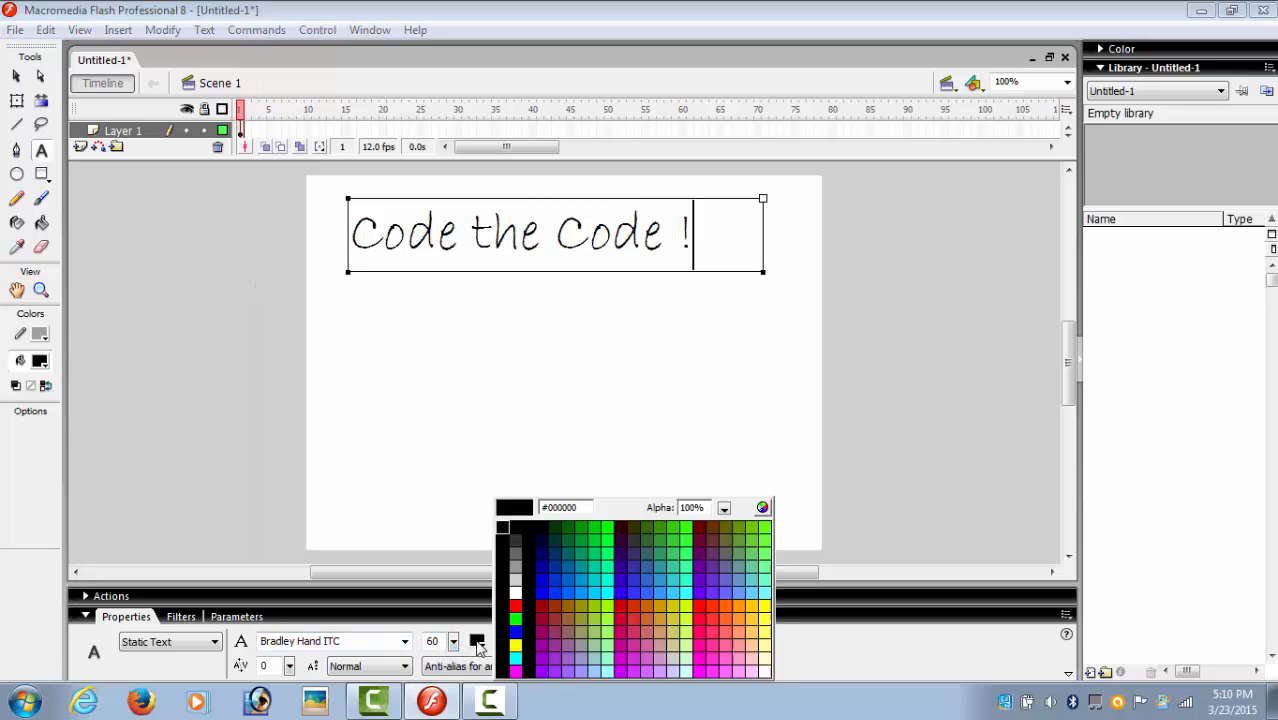
pyautogui.click(515, 631)
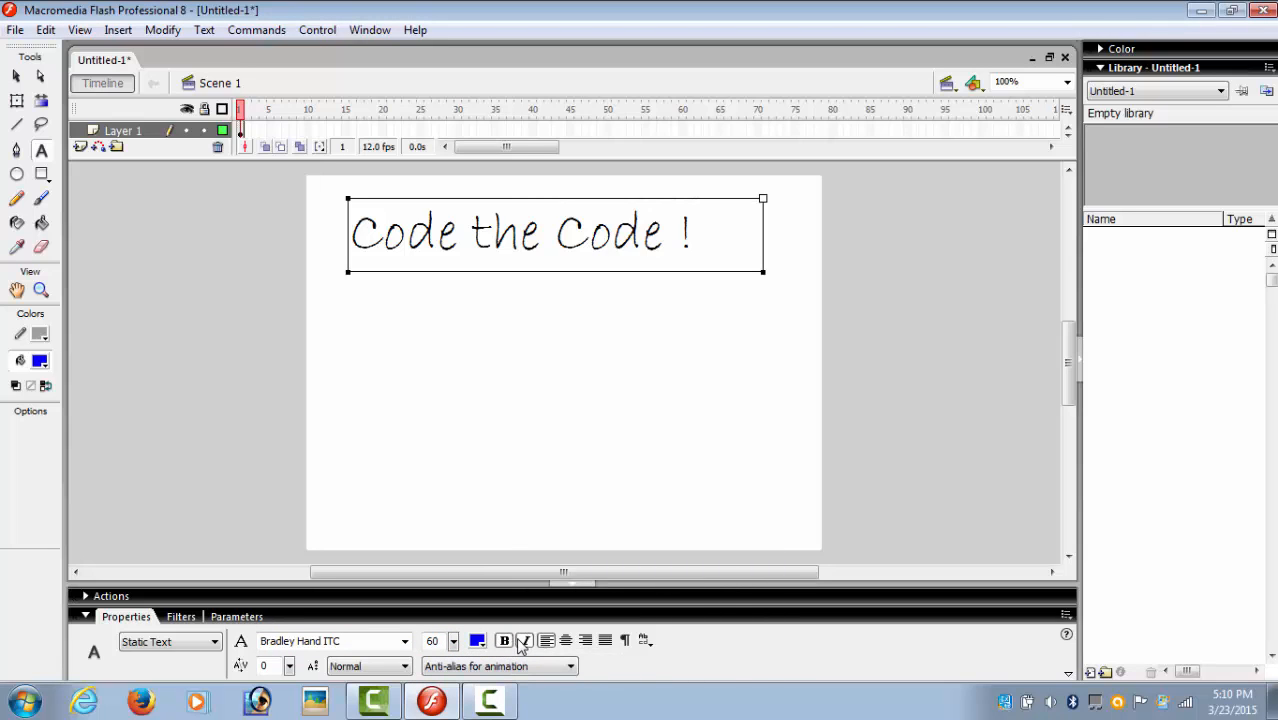
pyautogui.moveTo(720, 228); pyautogui.dragTo(347, 245)
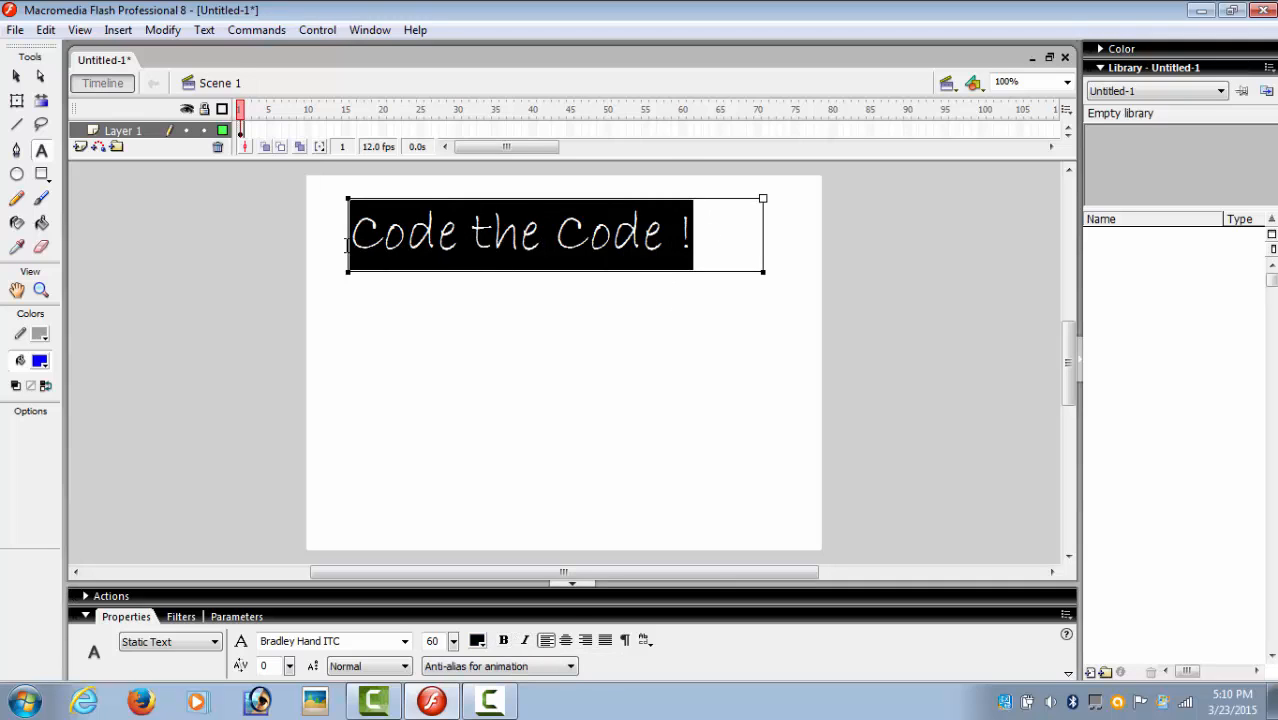
pyautogui.click(477, 641)
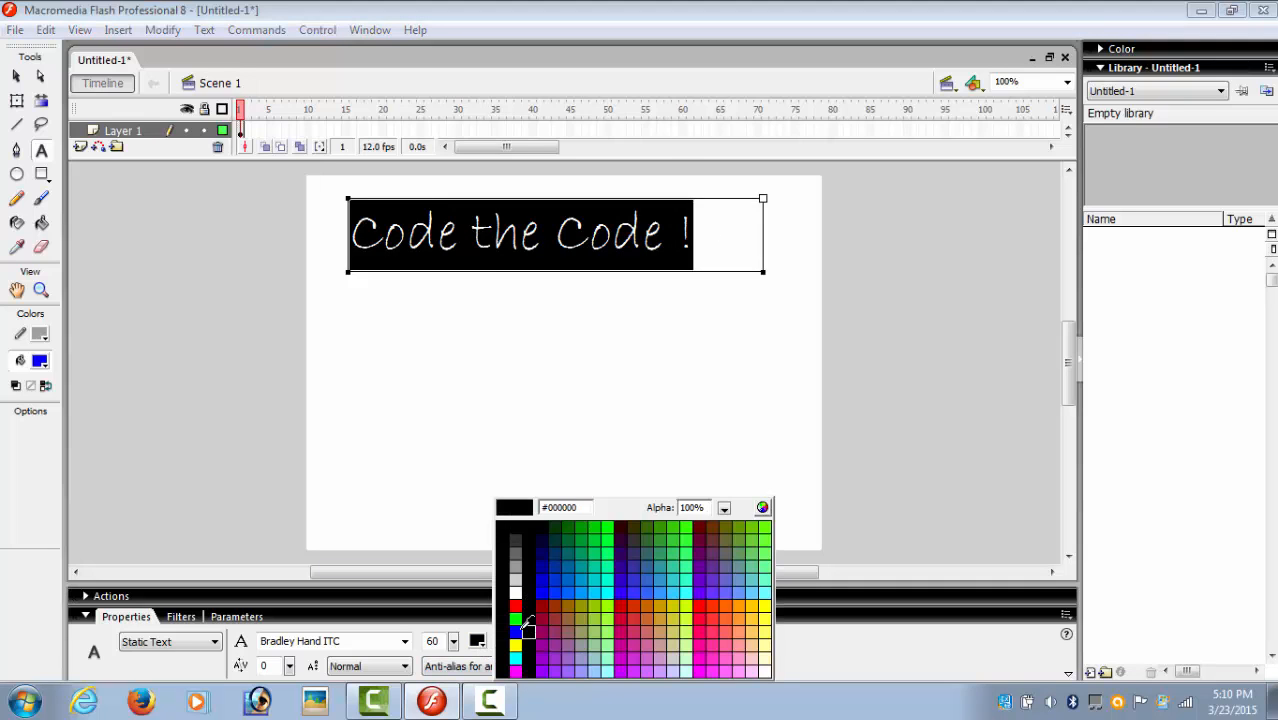
pyautogui.click(516, 631)
pyautogui.click(526, 640)
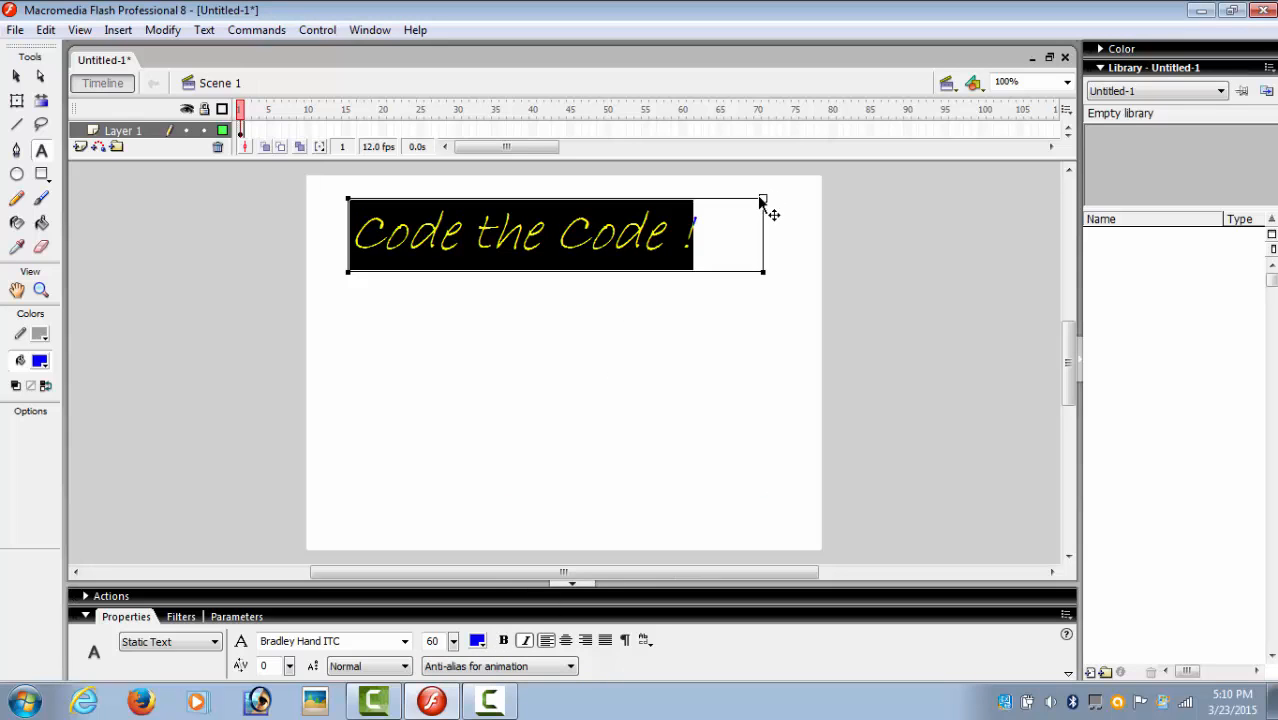
# Narrow the text box around the title and move it to the stage's upper-left corner, partly off the stage
pyautogui.moveTo(762, 203); pyautogui.dragTo(718, 207)
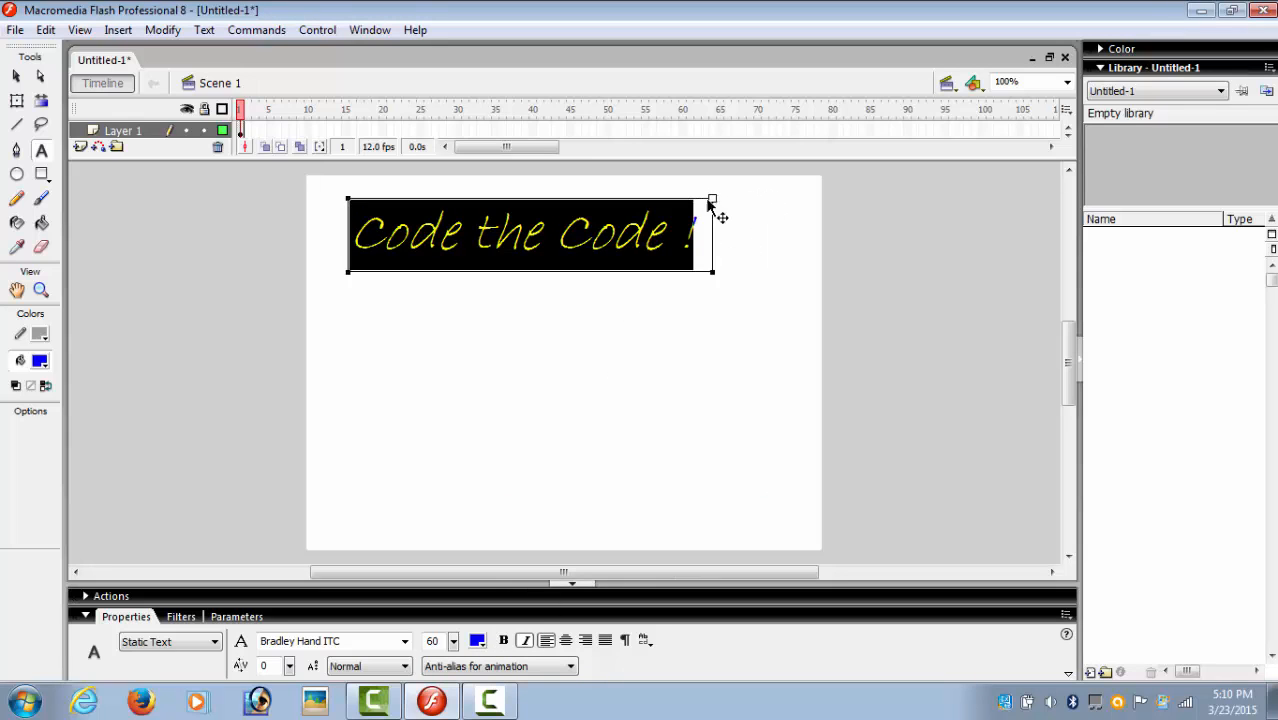
pyautogui.click(577, 364)
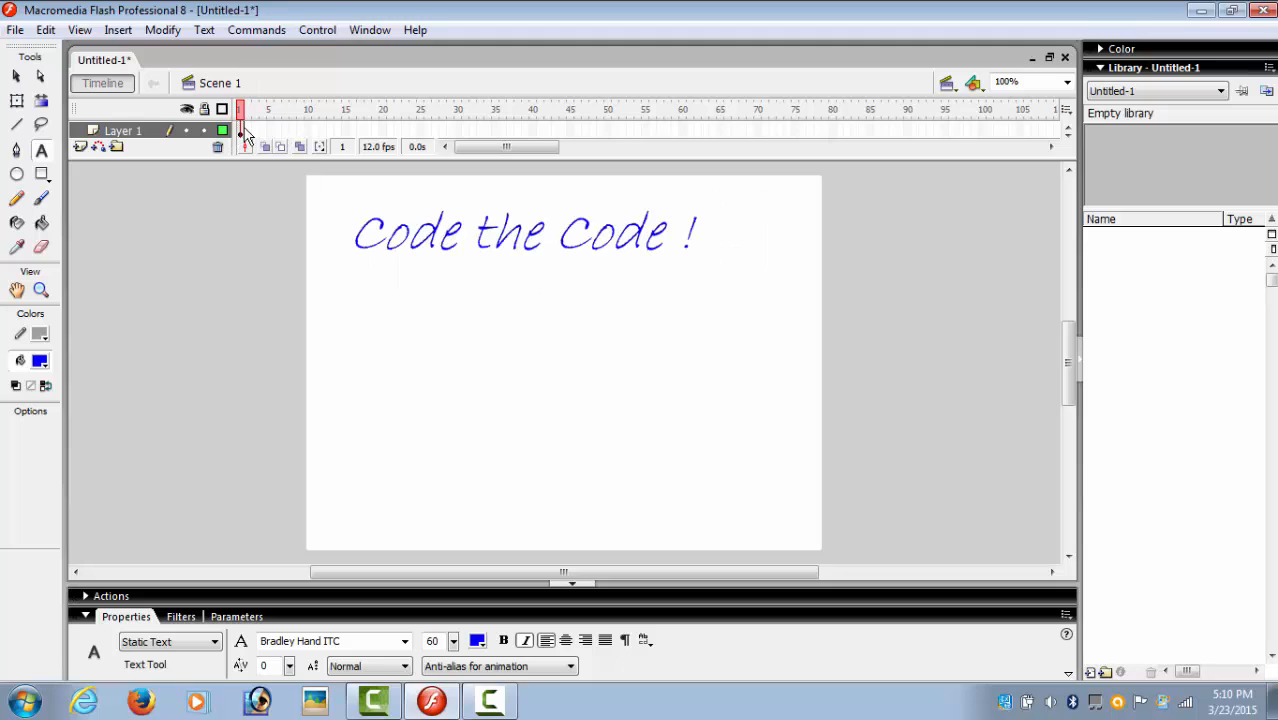
pyautogui.click(540, 246)
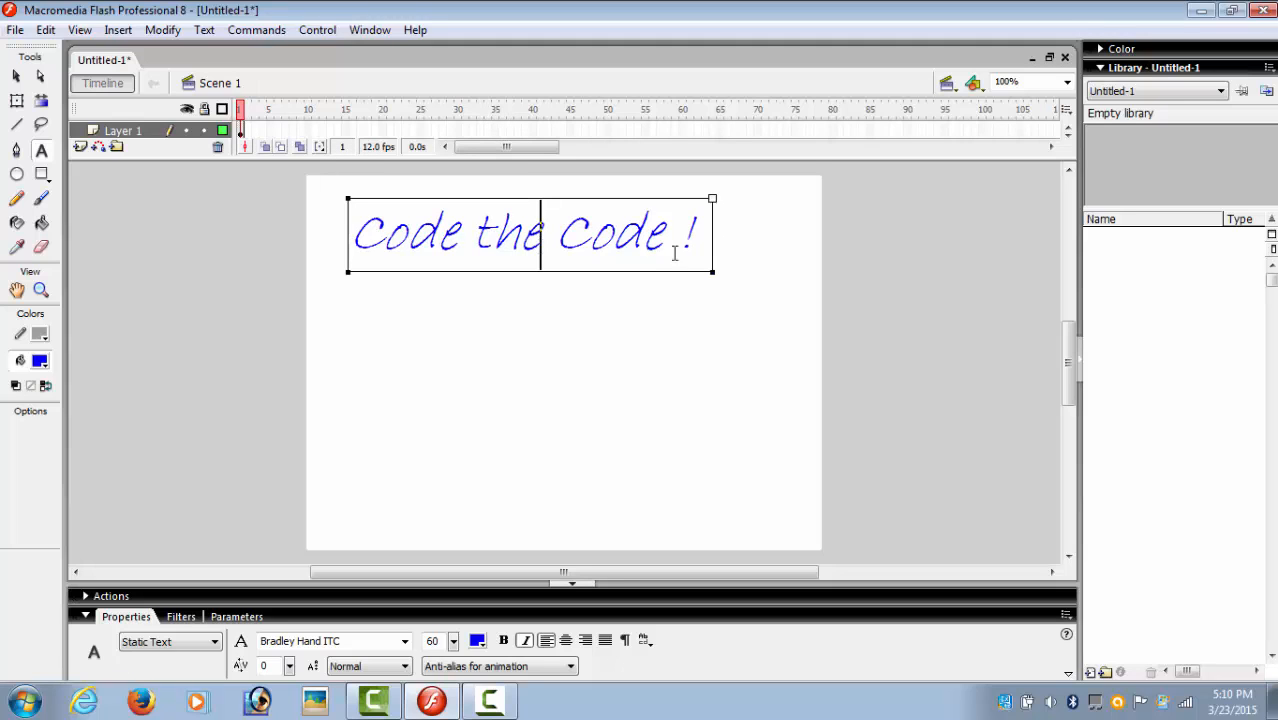
pyautogui.press('Escape')
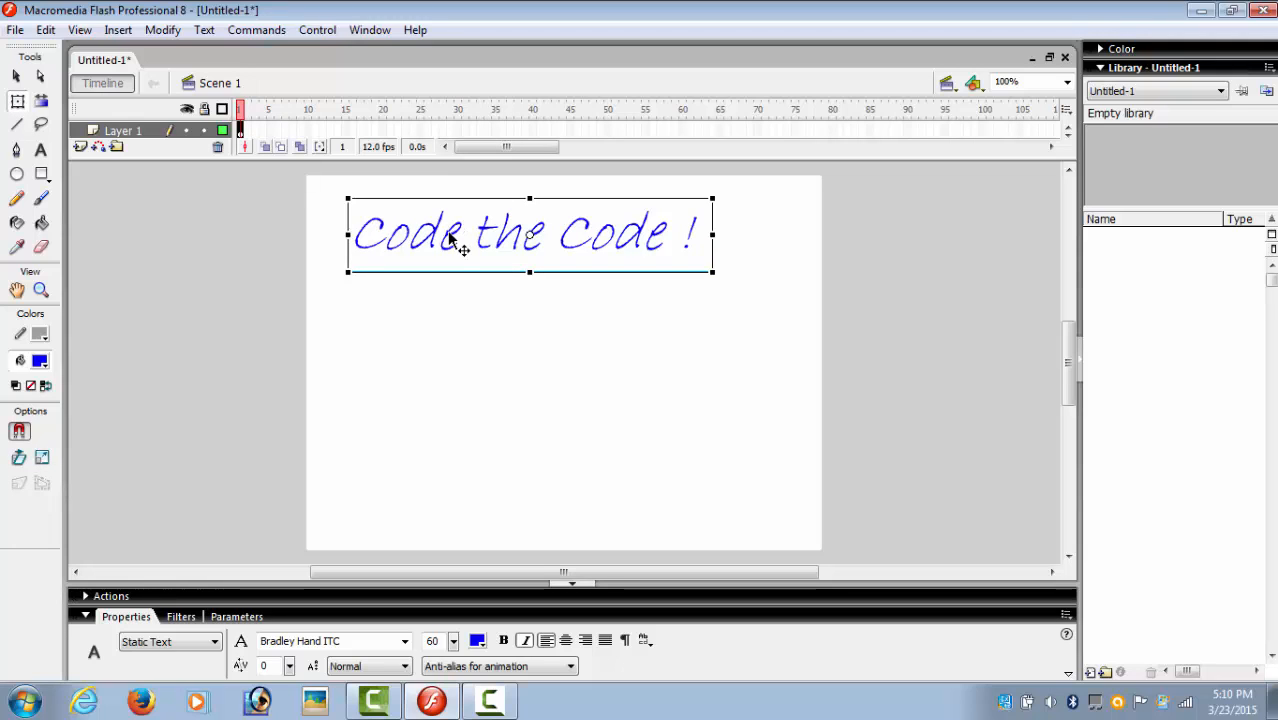
pyautogui.moveTo(456, 242); pyautogui.dragTo(174, 202)
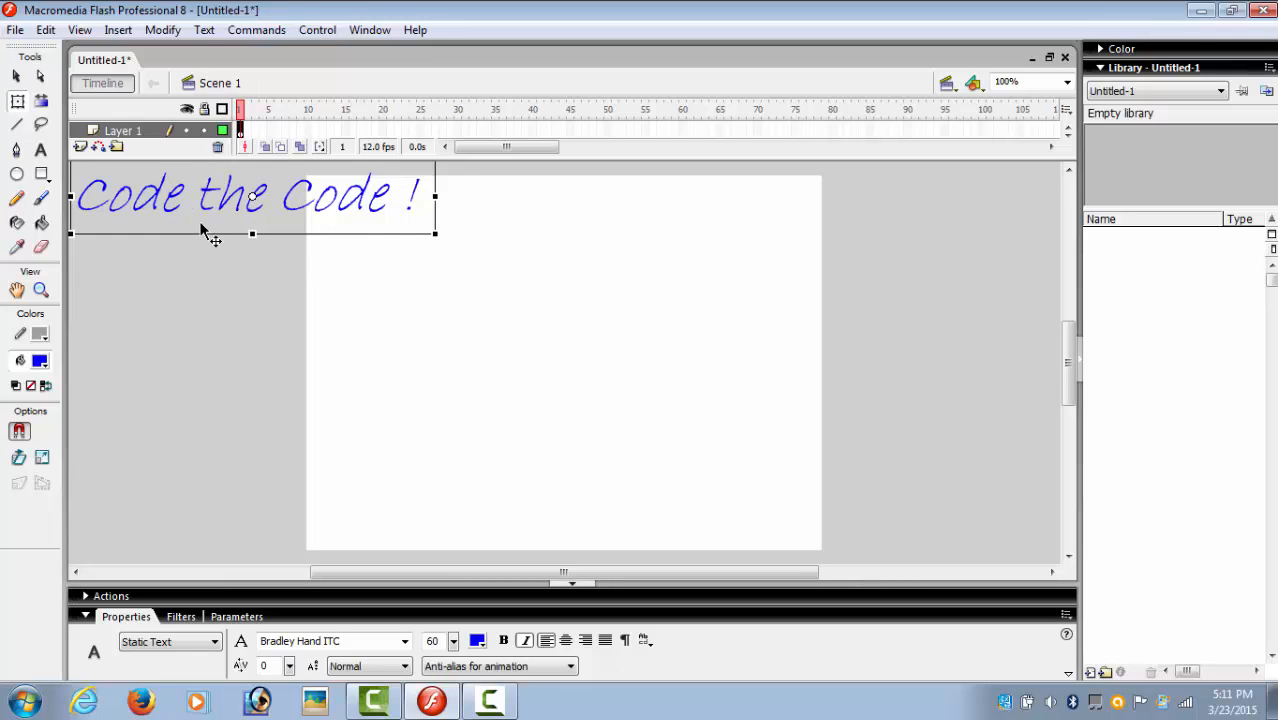
# Insert a keyframe at frame 10 and move the text to the stage's lower-left corner, comparing it with frame 1
pyautogui.rightClick(308, 131)
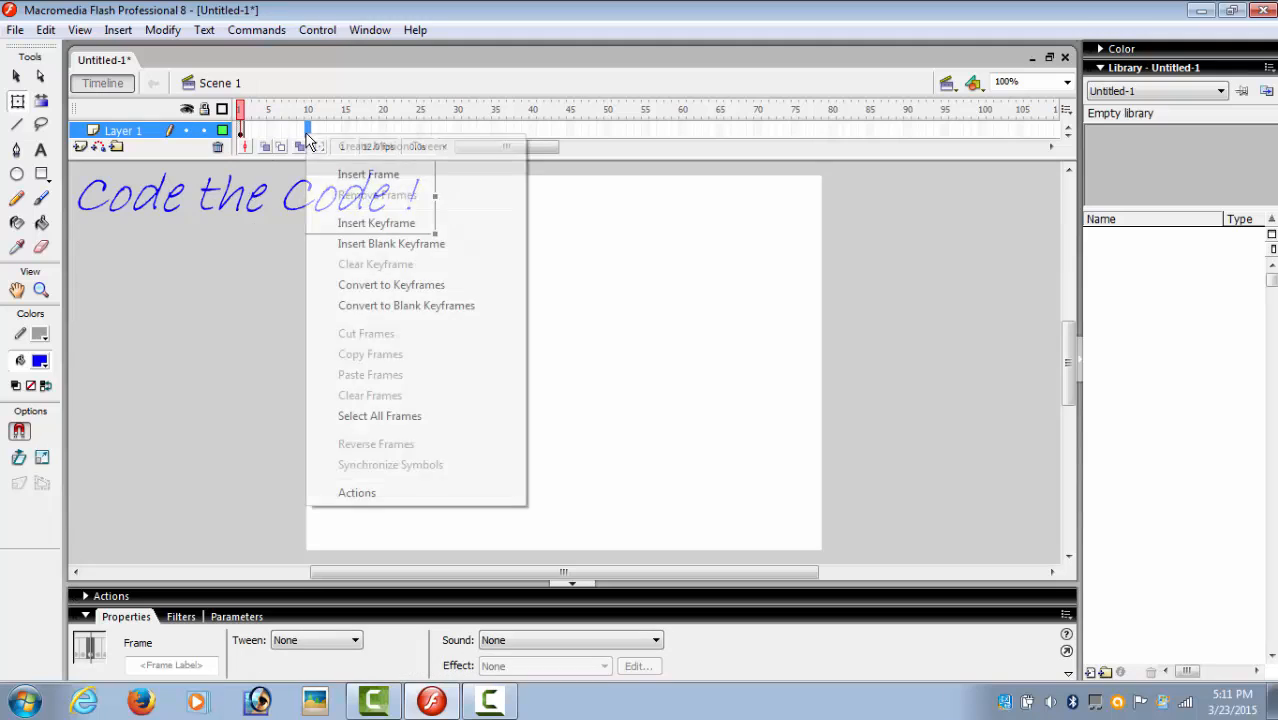
pyautogui.click(357, 223)
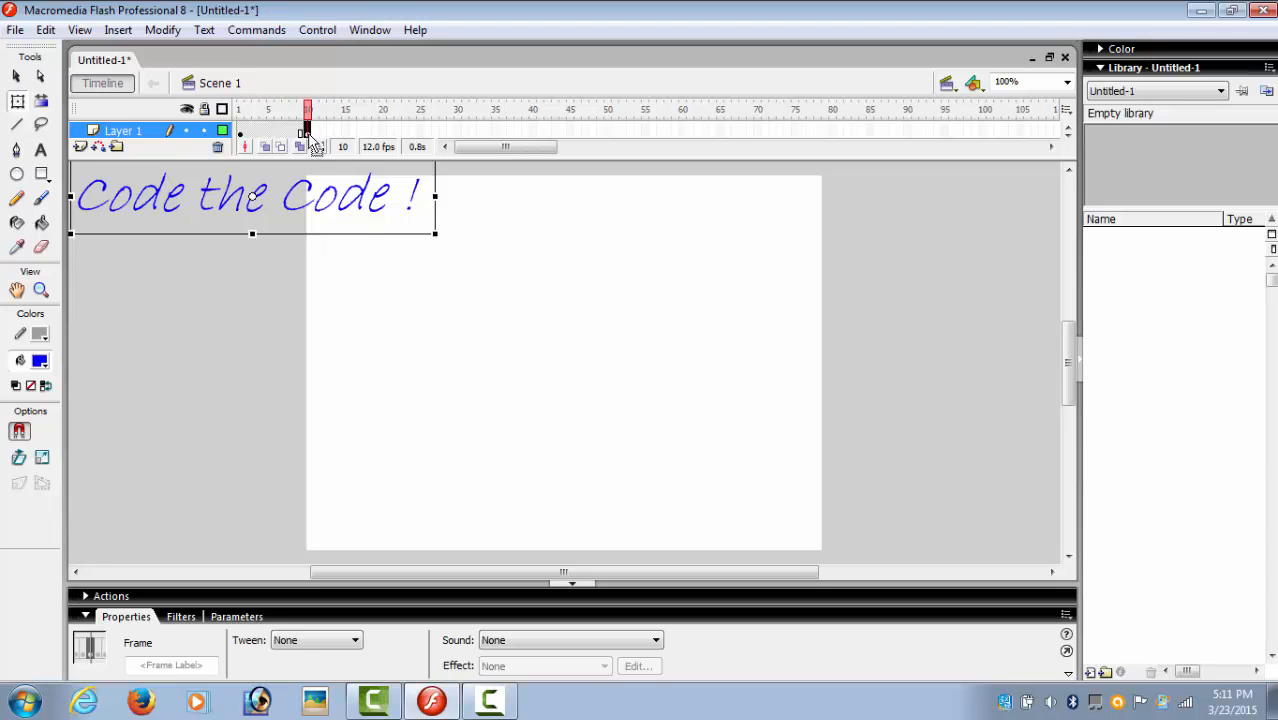
pyautogui.moveTo(310, 231); pyautogui.dragTo(428, 540)
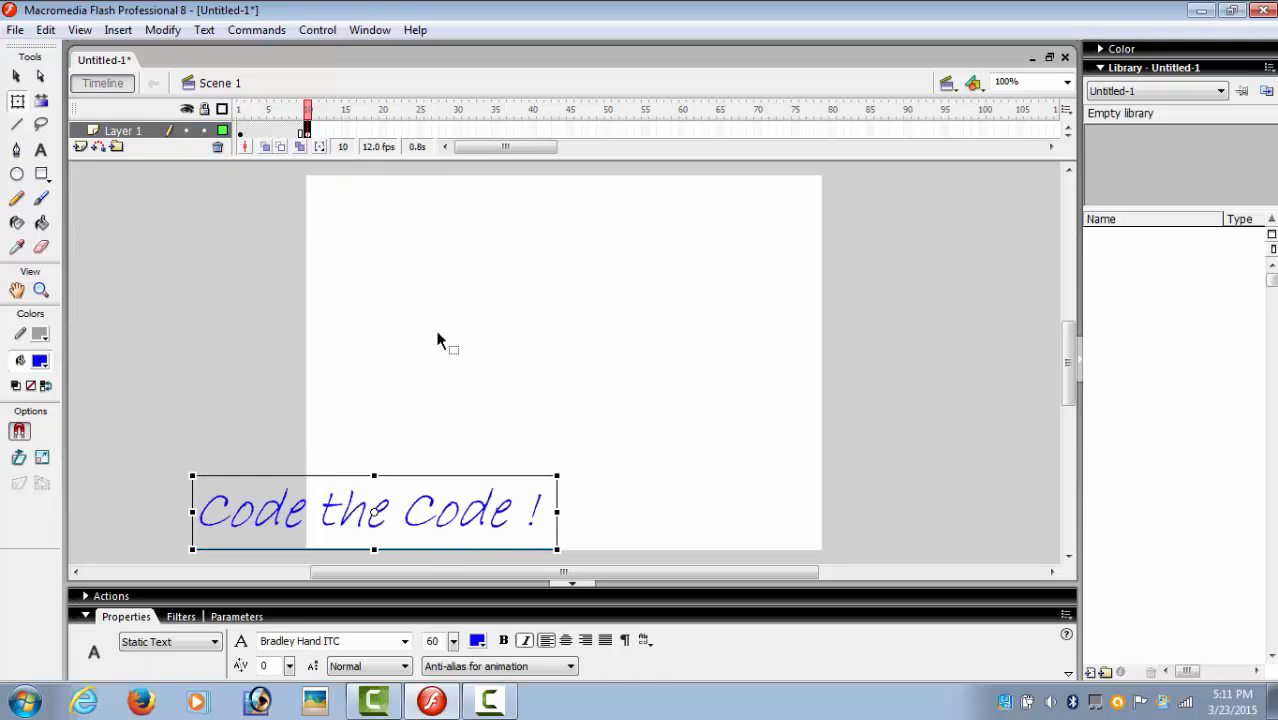
pyautogui.click(242, 131)
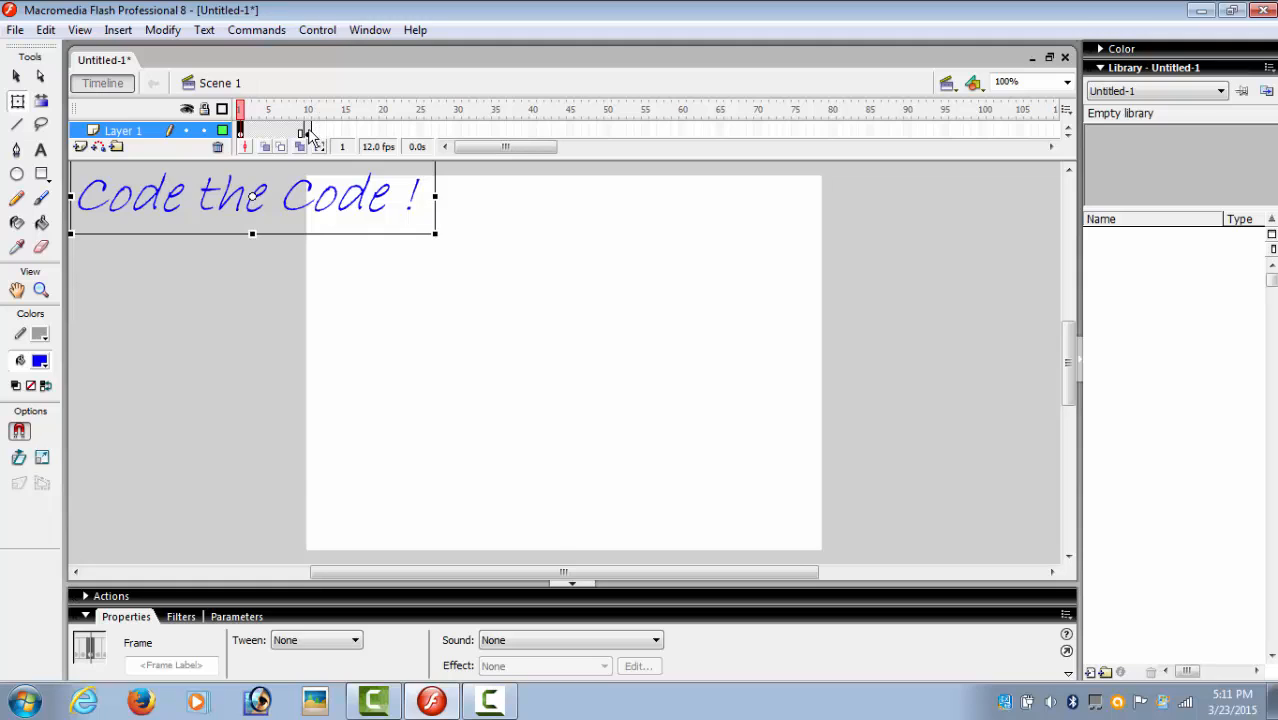
pyautogui.click(309, 131)
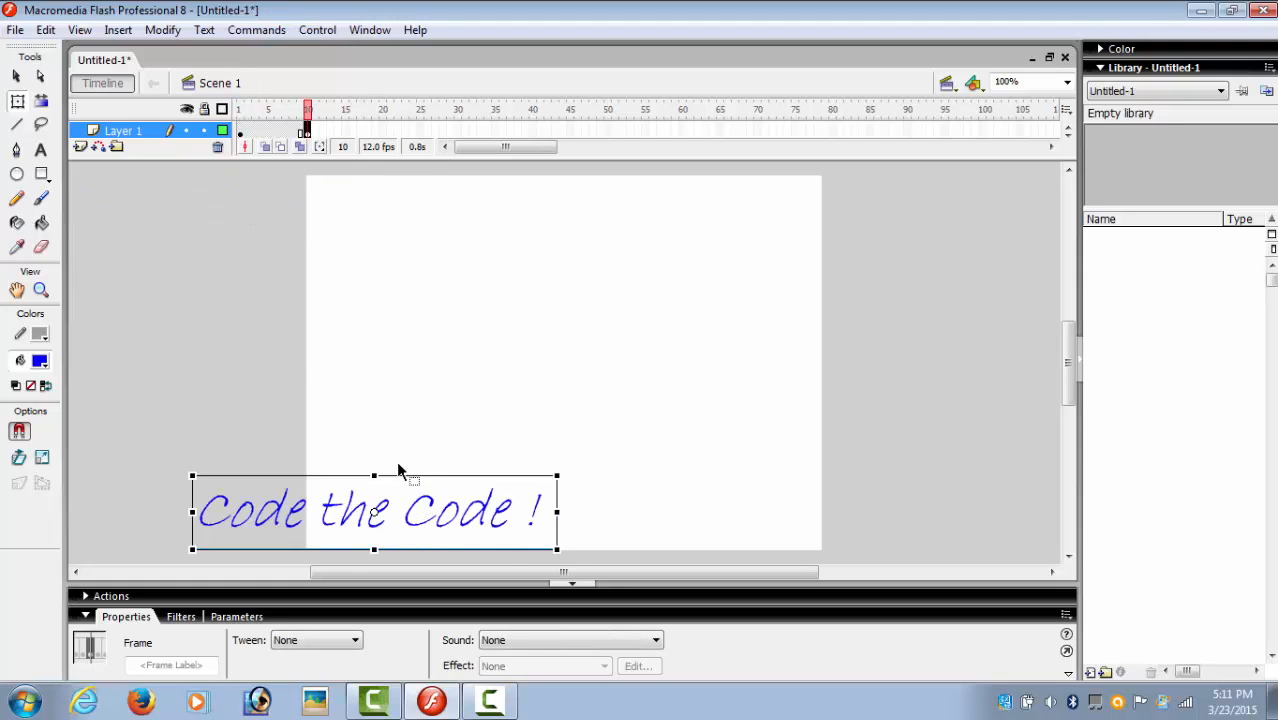
# Insert a keyframe at frame 20 and move the text to the upper middle of the stage
pyautogui.rightClick(382, 128)
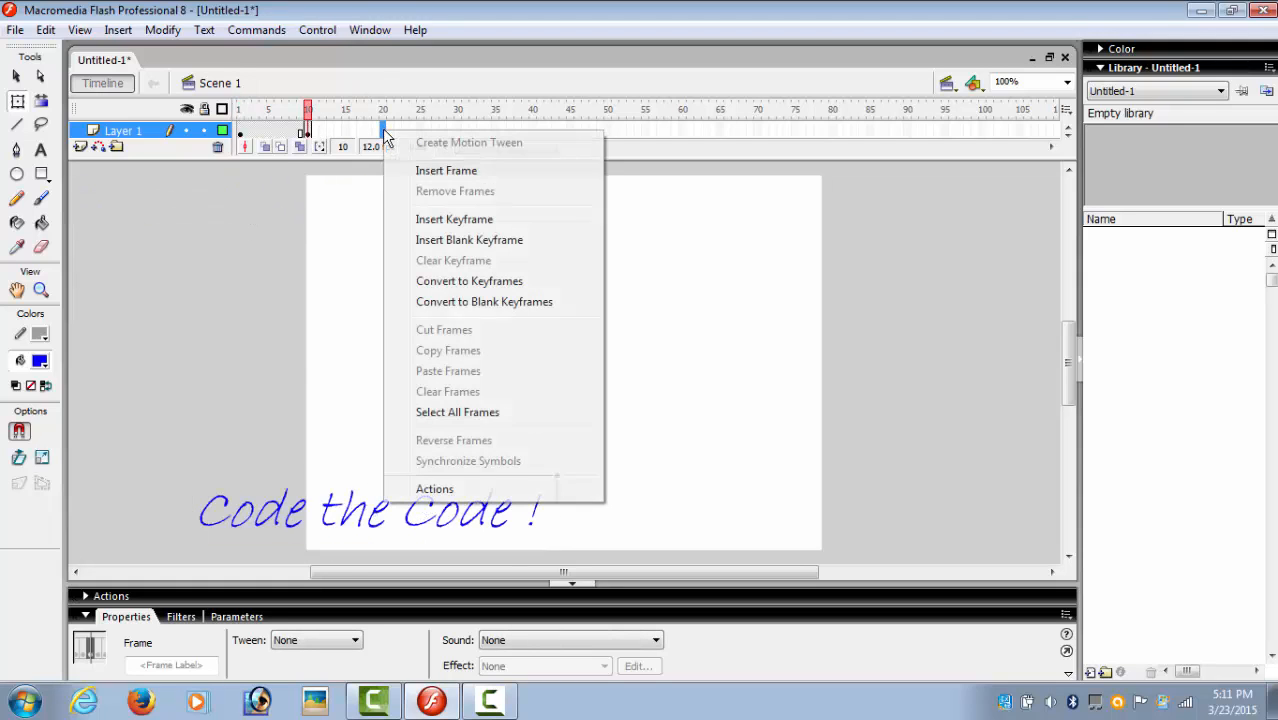
pyautogui.click(434, 217)
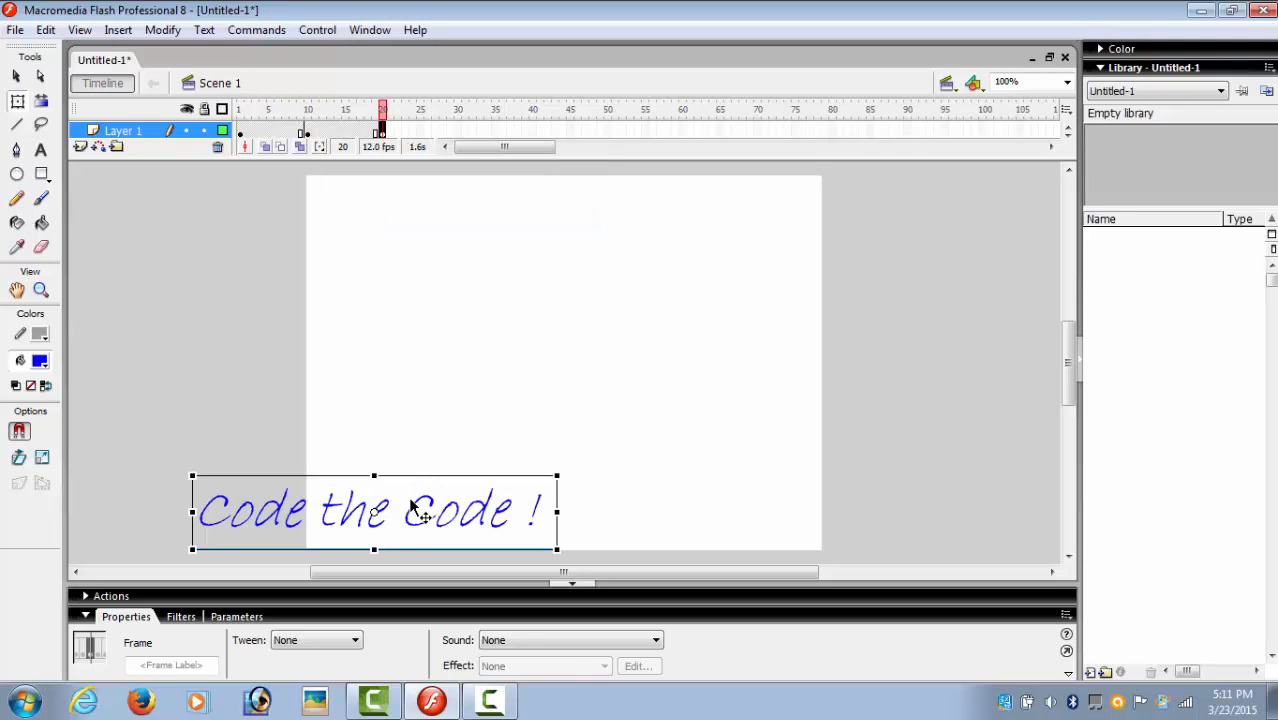
pyautogui.moveTo(411, 503); pyautogui.dragTo(594, 206)
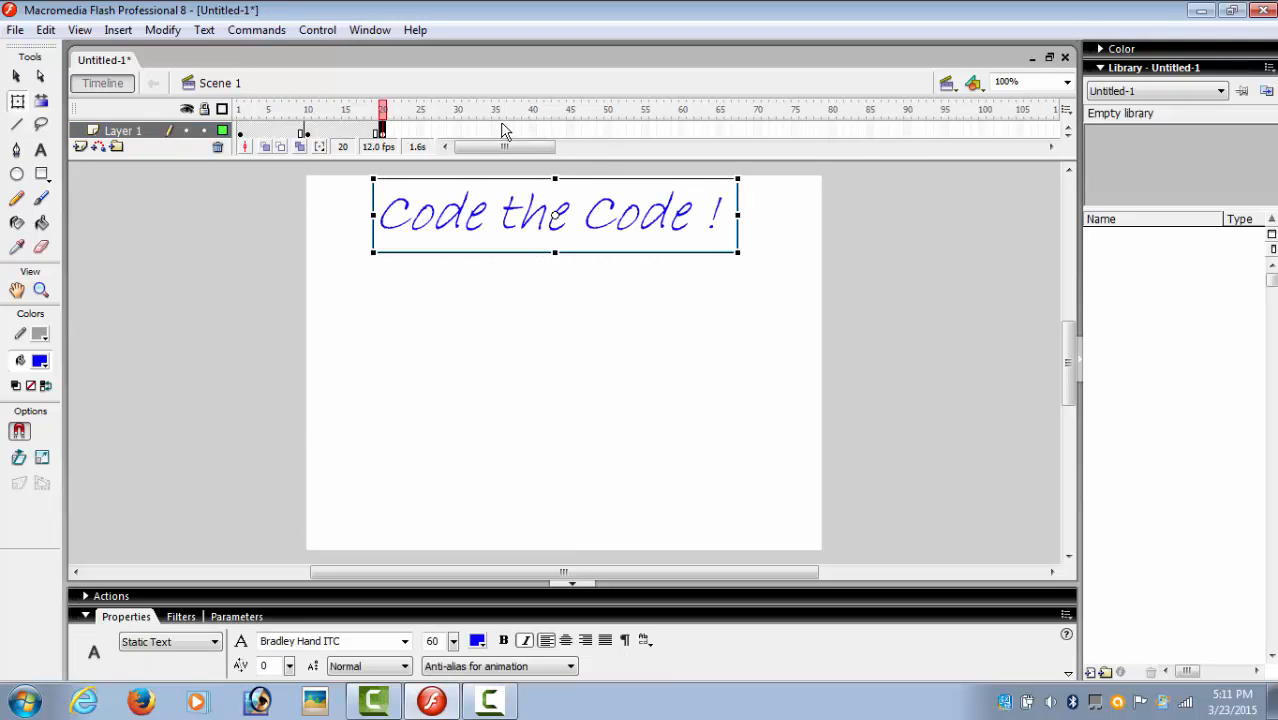
# Insert a keyframe at frame 30 and move the text to the stage's lower-right corner, partly off the stage
pyautogui.rightClick(457, 130)
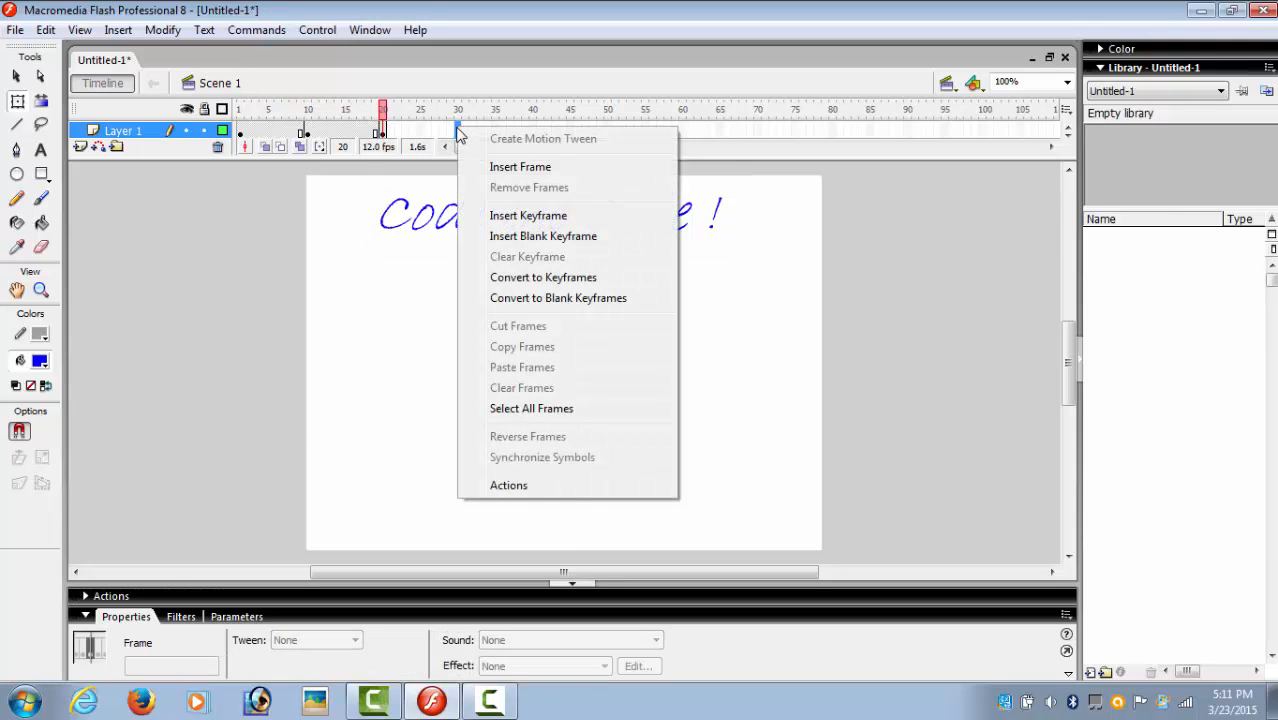
pyautogui.click(529, 217)
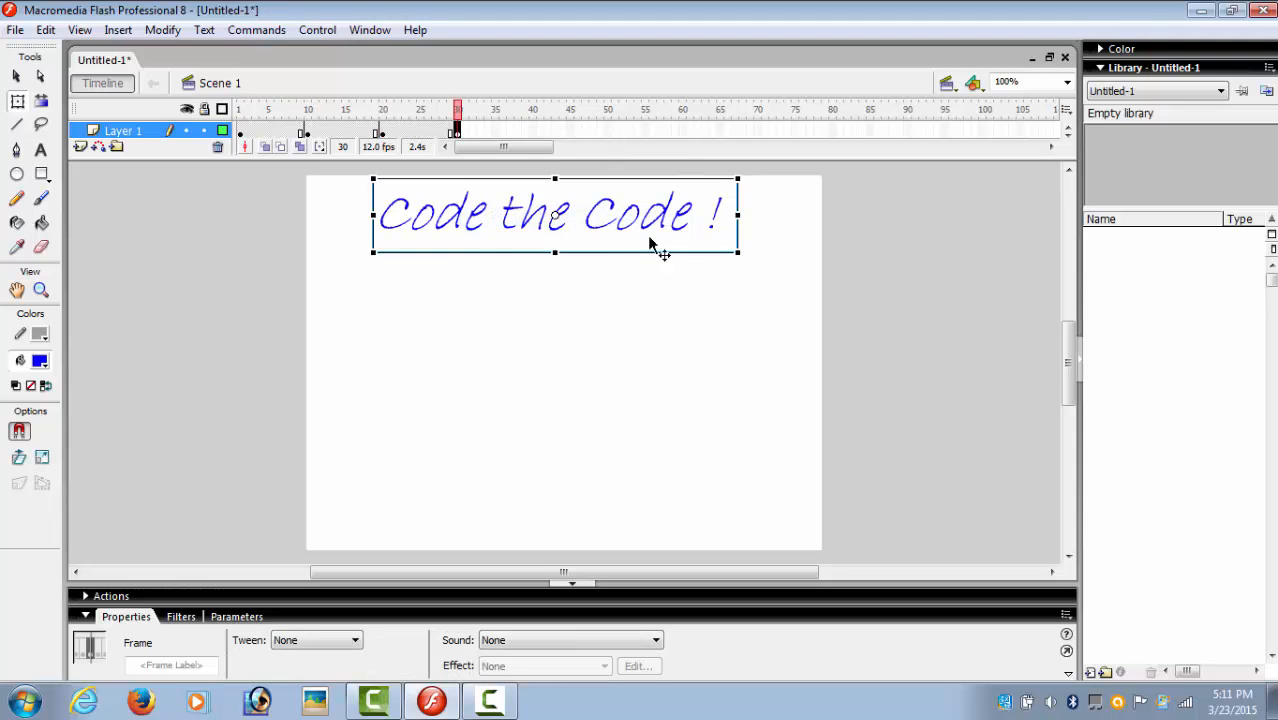
pyautogui.moveTo(647, 232); pyautogui.dragTo(855, 503)
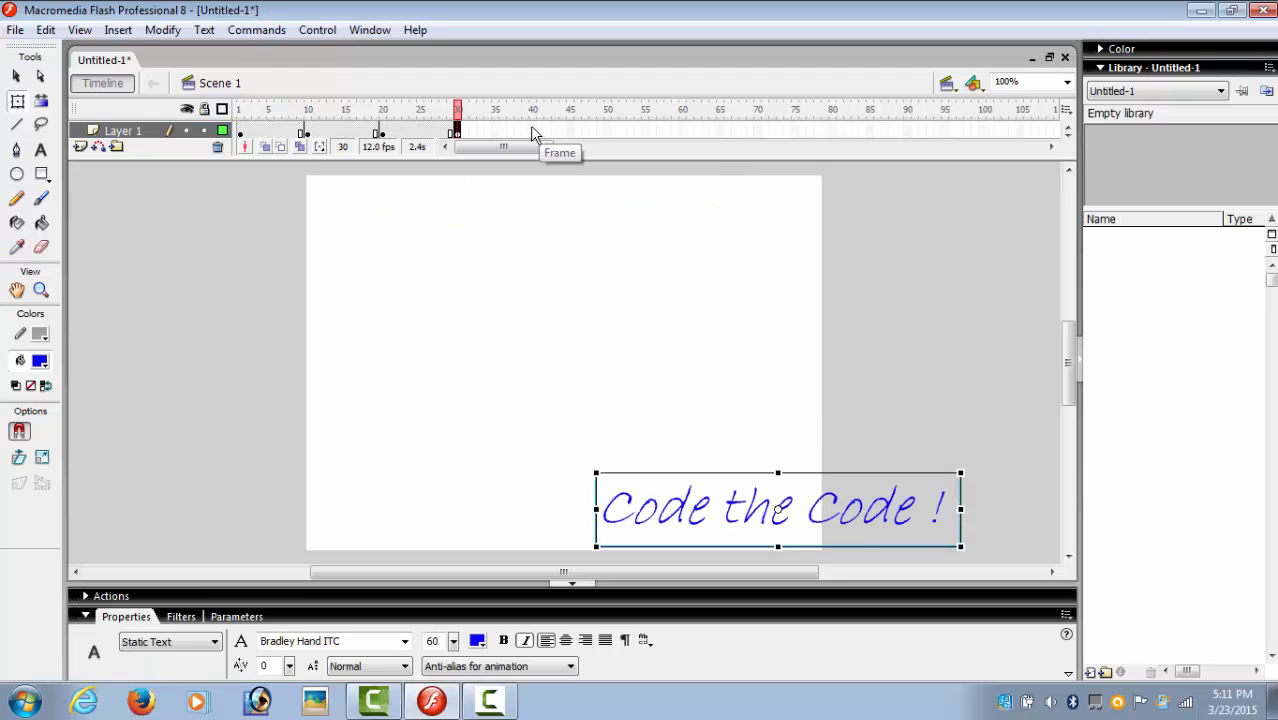
# Insert a keyframe at frame 40 and move the text past the stage's upper-right corner
pyautogui.rightClick(532, 131)
pyautogui.click(588, 217)
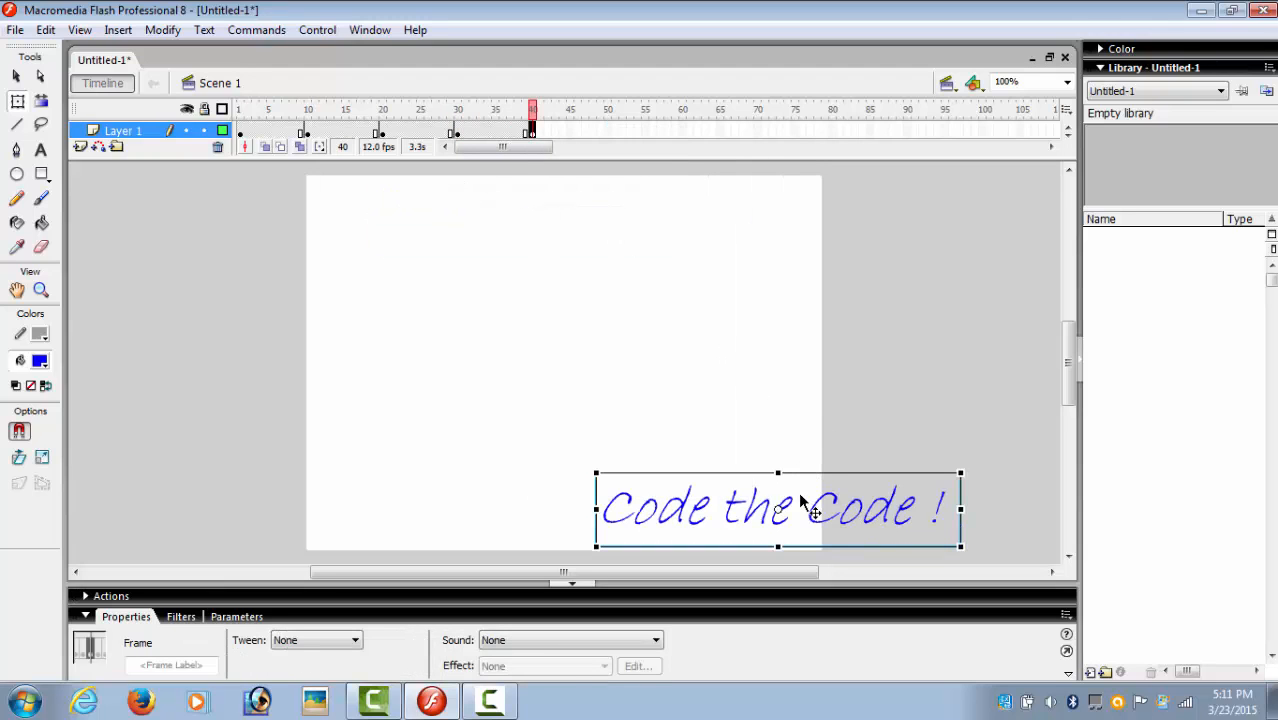
pyautogui.moveTo(805, 498); pyautogui.dragTo(977, 186)
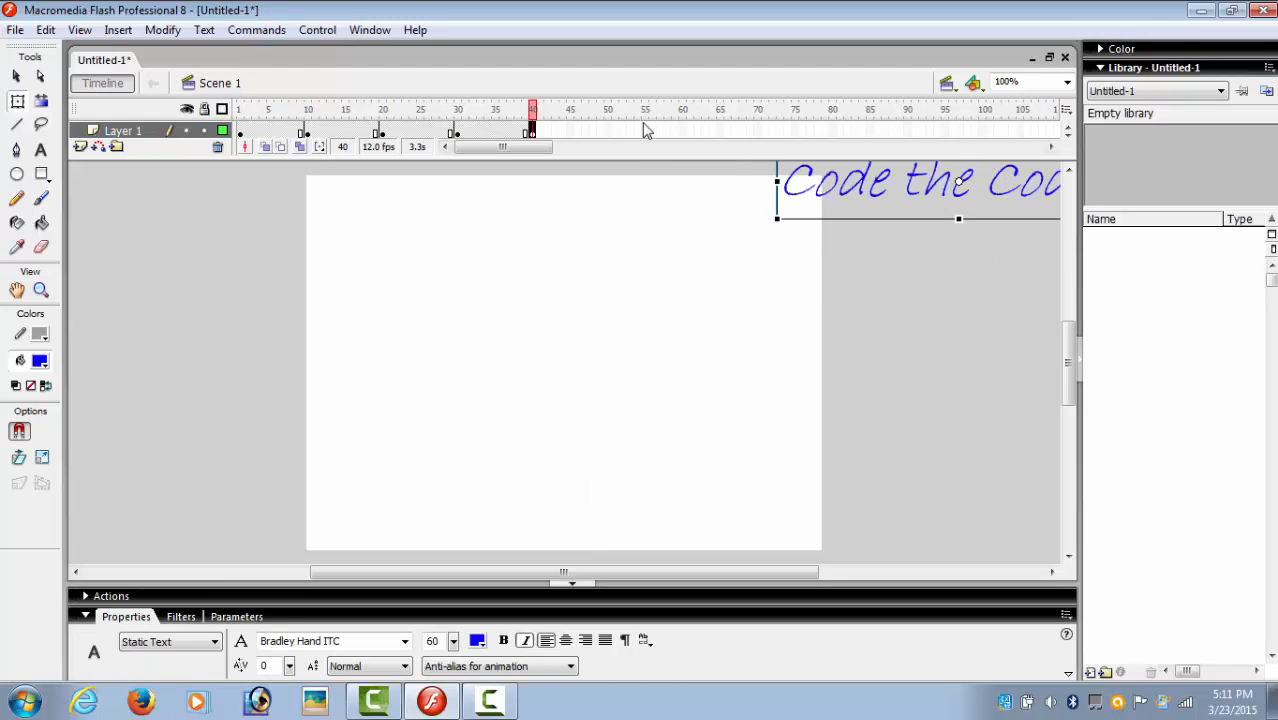
# Insert a keyframe at frame 50 and move the text back to the stage's lower-left area
pyautogui.rightClick(607, 130)
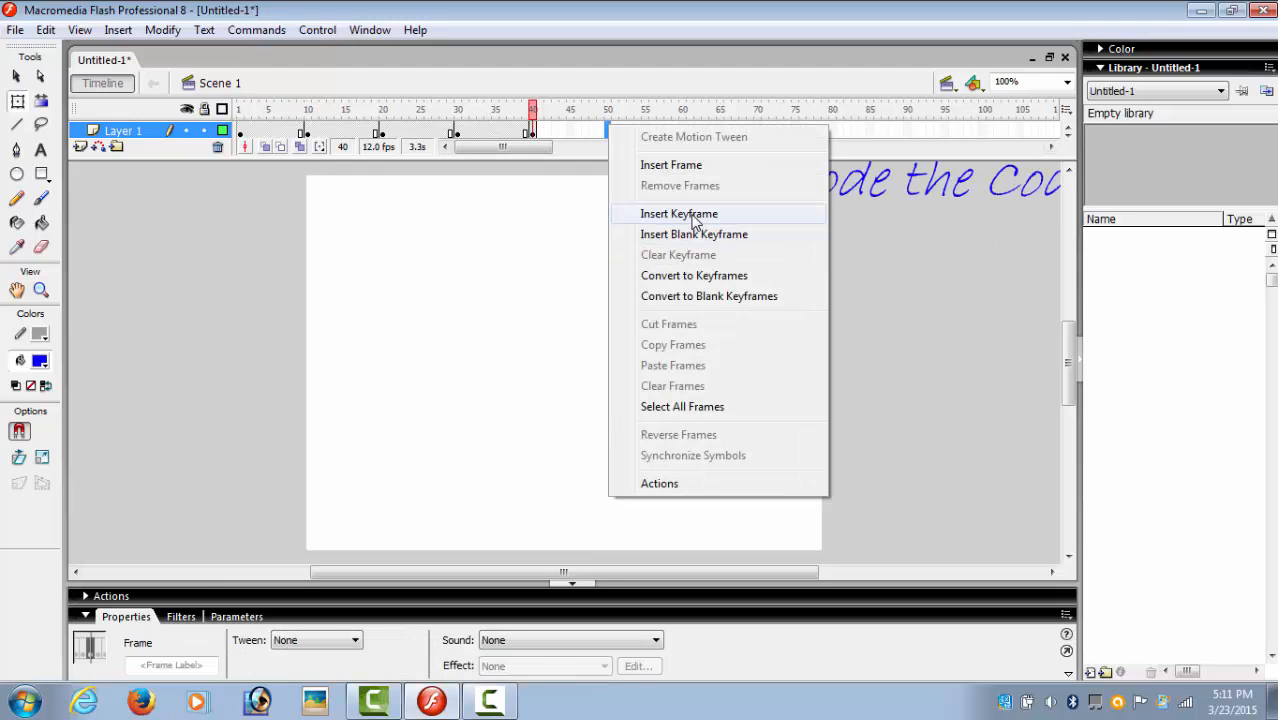
pyautogui.click(679, 213)
pyautogui.moveTo(893, 198); pyautogui.dragTo(305, 508)
# Insert a keyframe at frame 60 and move the text up toward the middle of the stage
pyautogui.click(683, 131)
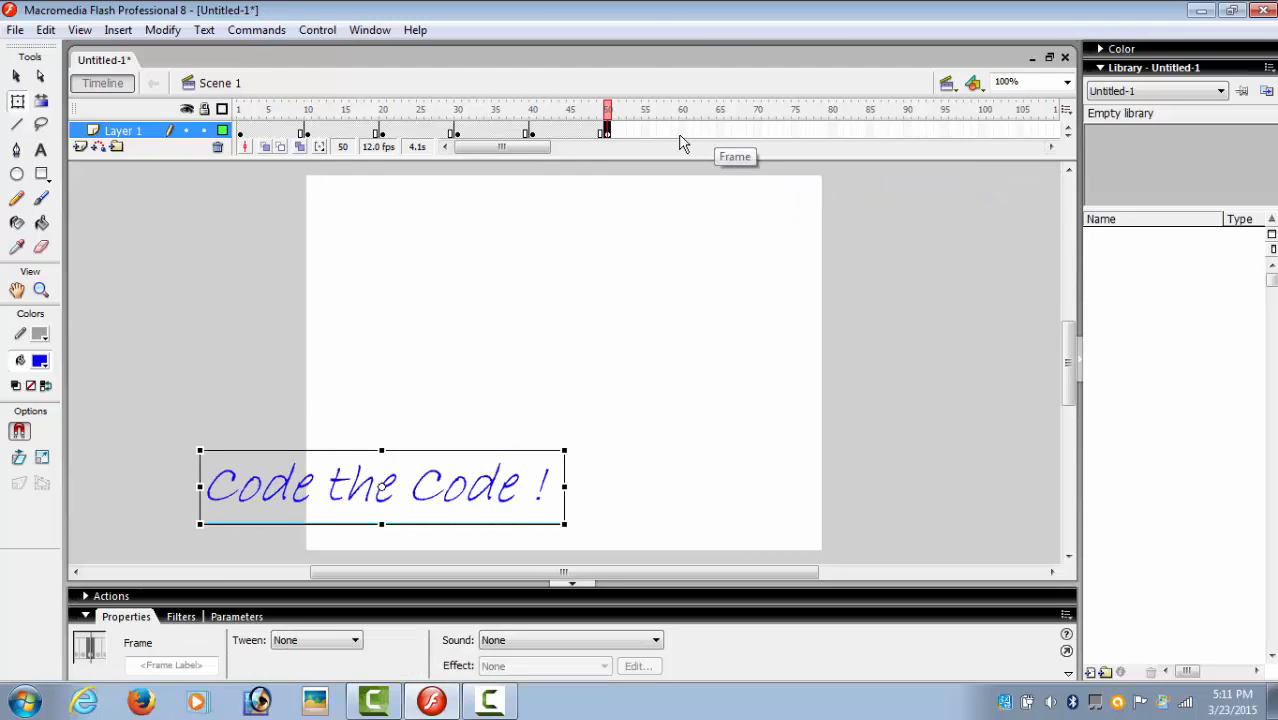
pyautogui.rightClick(683, 131)
pyautogui.click(766, 227)
pyautogui.moveTo(428, 463); pyautogui.dragTo(428, 463)
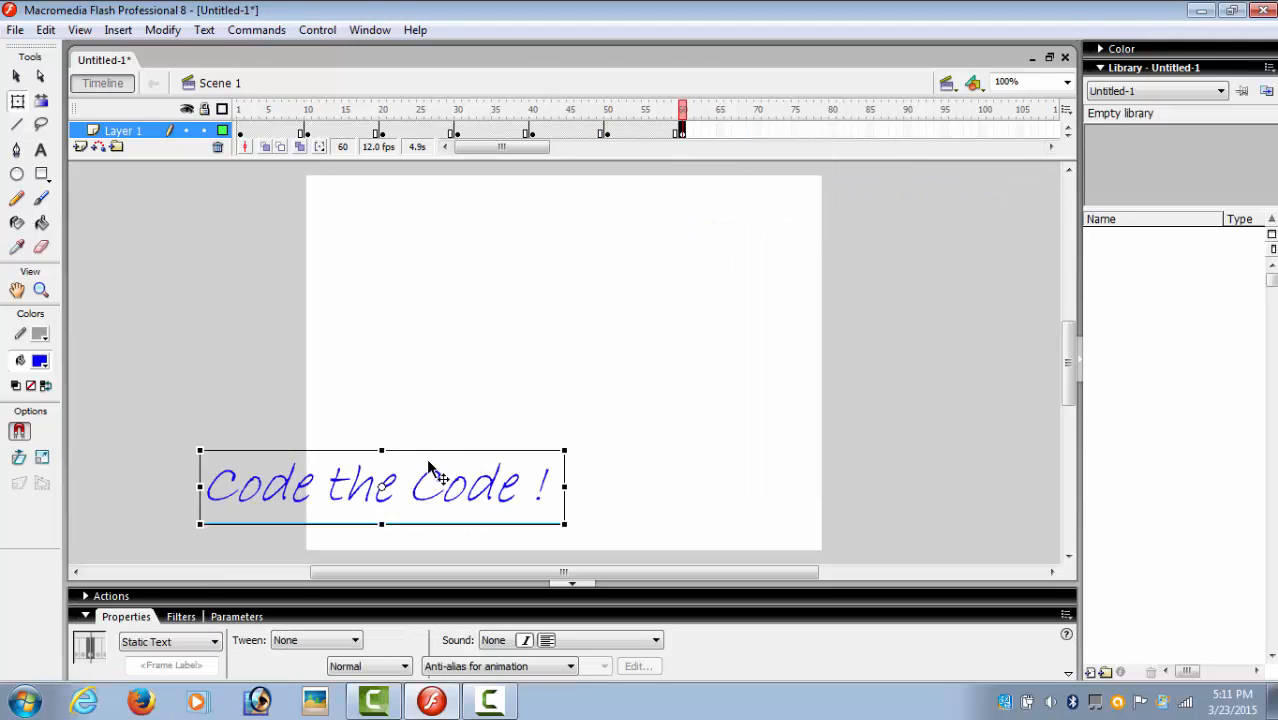
pyautogui.moveTo(428, 463); pyautogui.dragTo(521, 326)
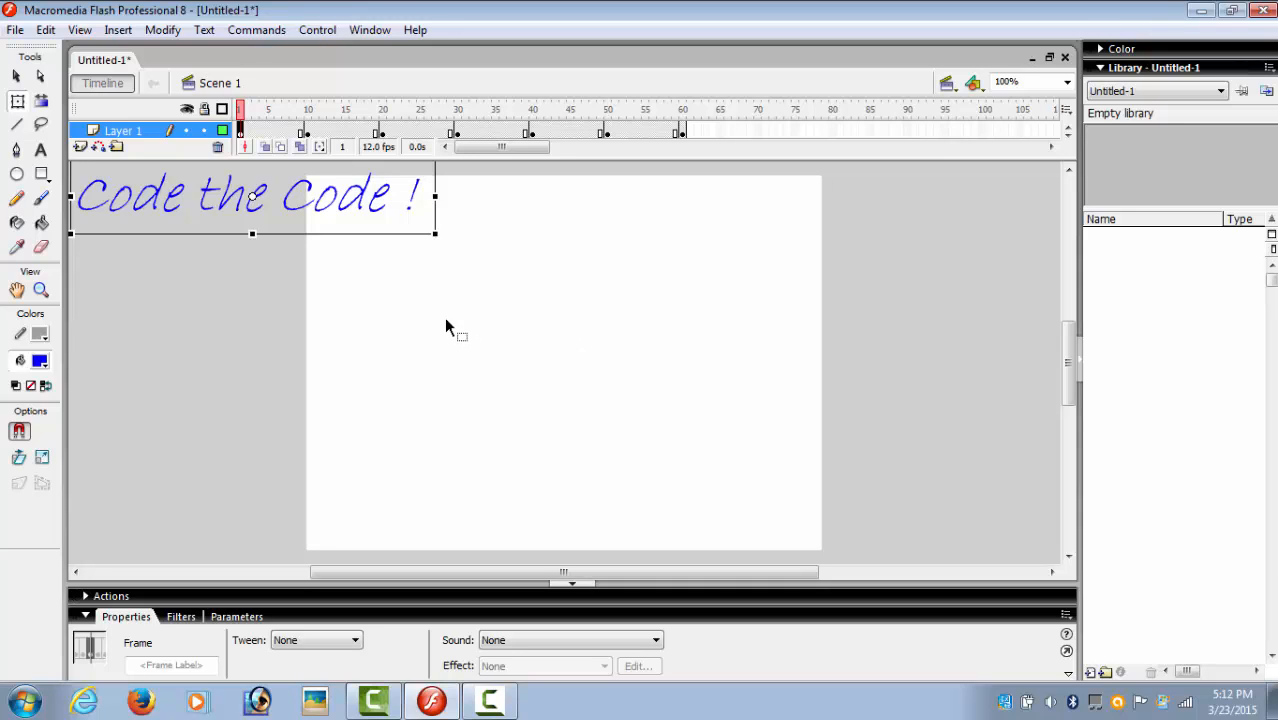
# Create a motion tween across all frames of Layer 1 from frame 1 to frame 60
pyautogui.click(242, 131)
pyautogui.click(293, 131)
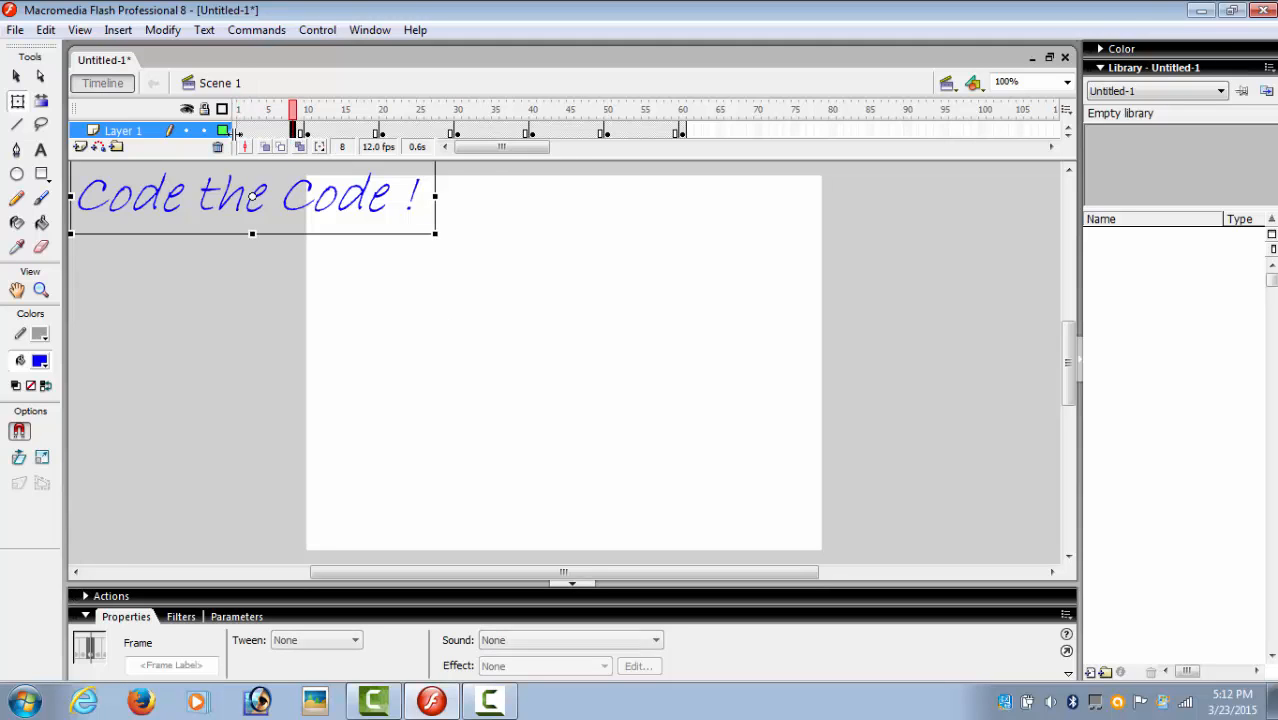
pyautogui.moveTo(242, 137); pyautogui.dragTo(682, 143)
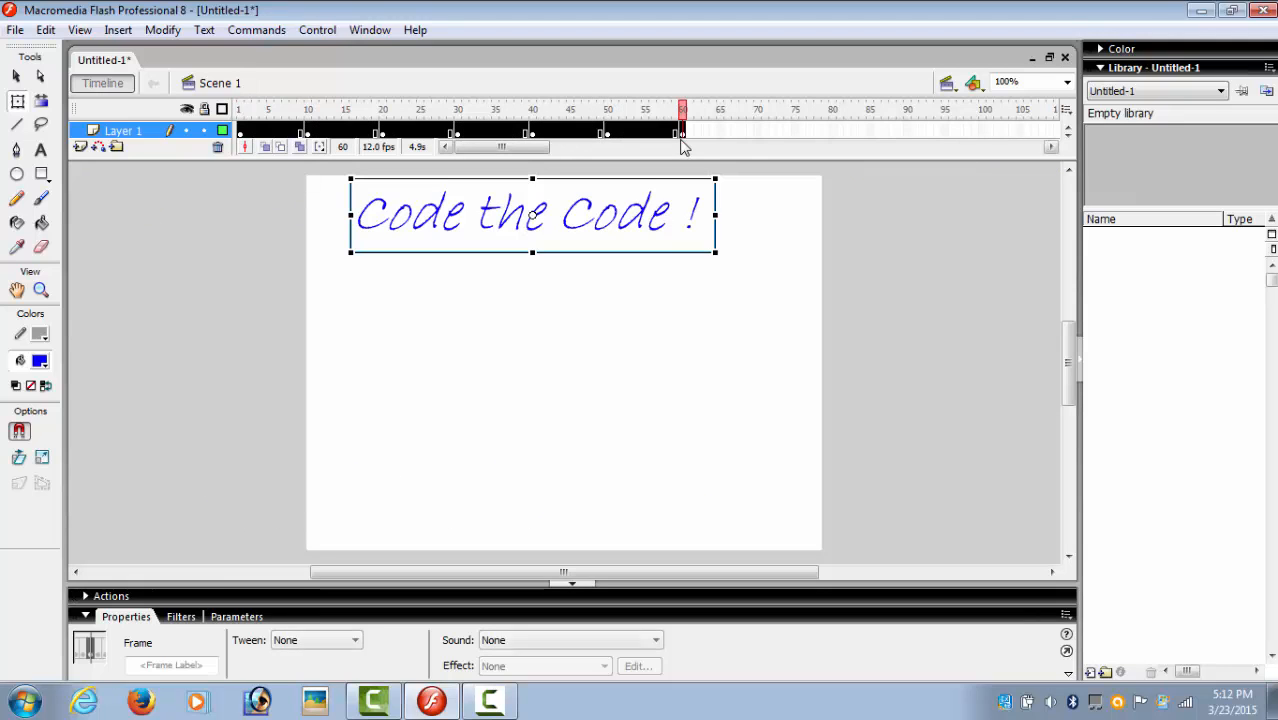
pyautogui.rightClick(682, 130)
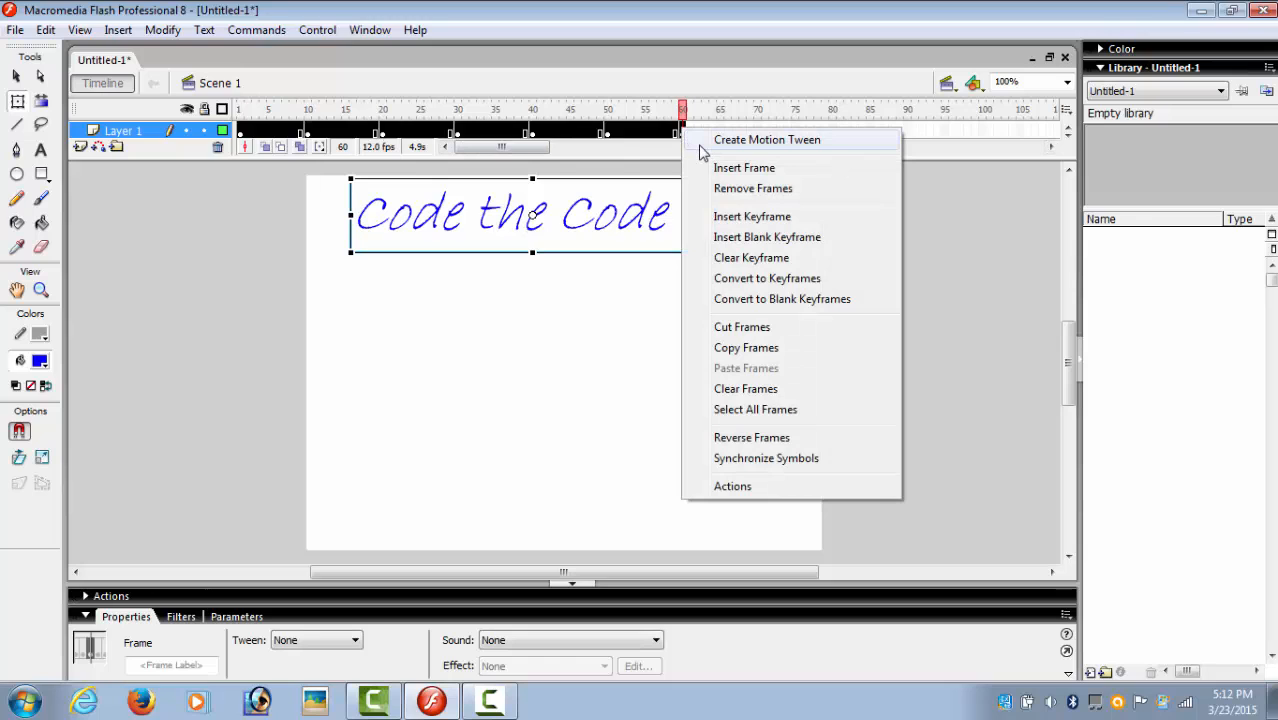
pyautogui.click(700, 142)
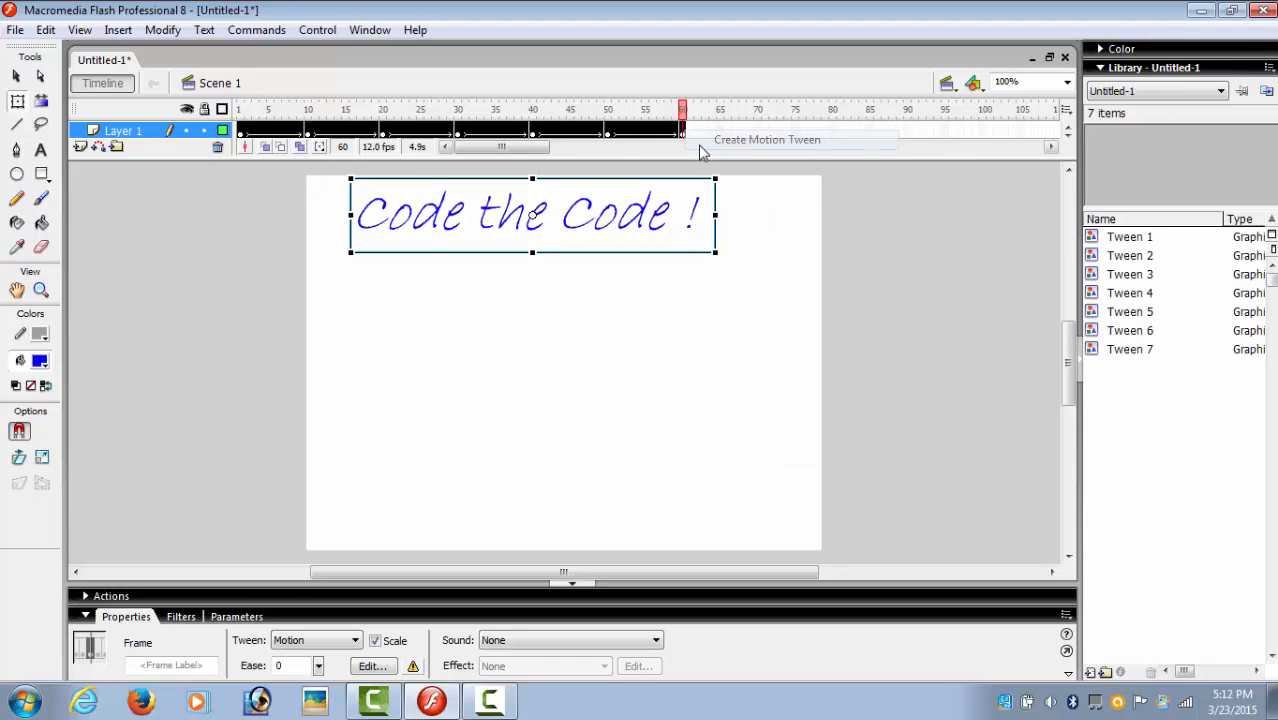
pyautogui.click(331, 645)
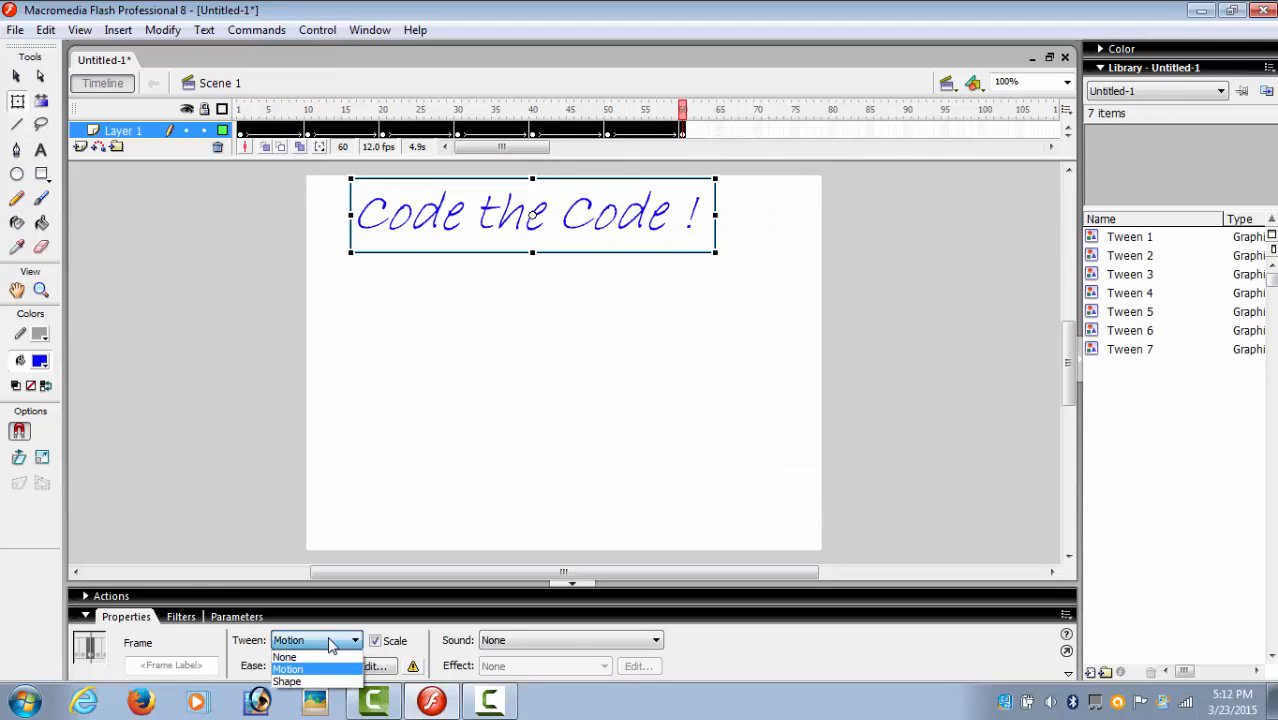
pyautogui.click(321, 668)
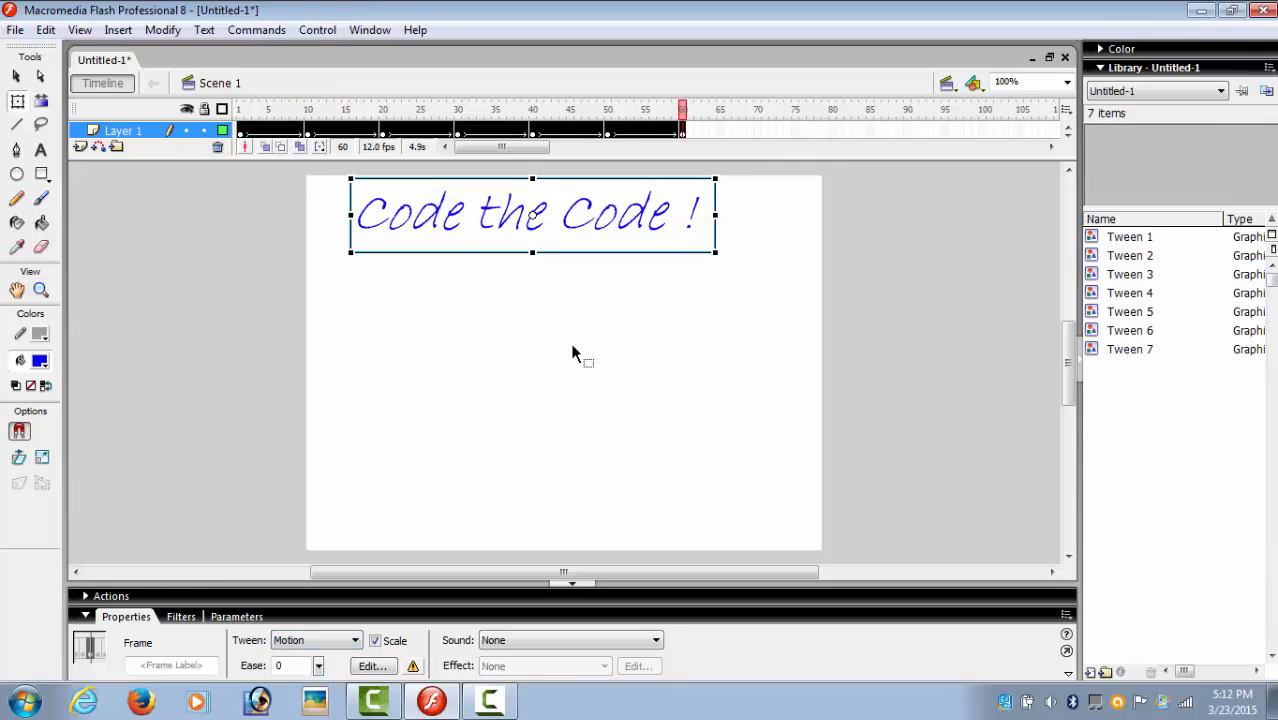
# Play the text animation from frame 1, test the movie in a maximized preview window, and close the preview
pyautogui.click(241, 132)
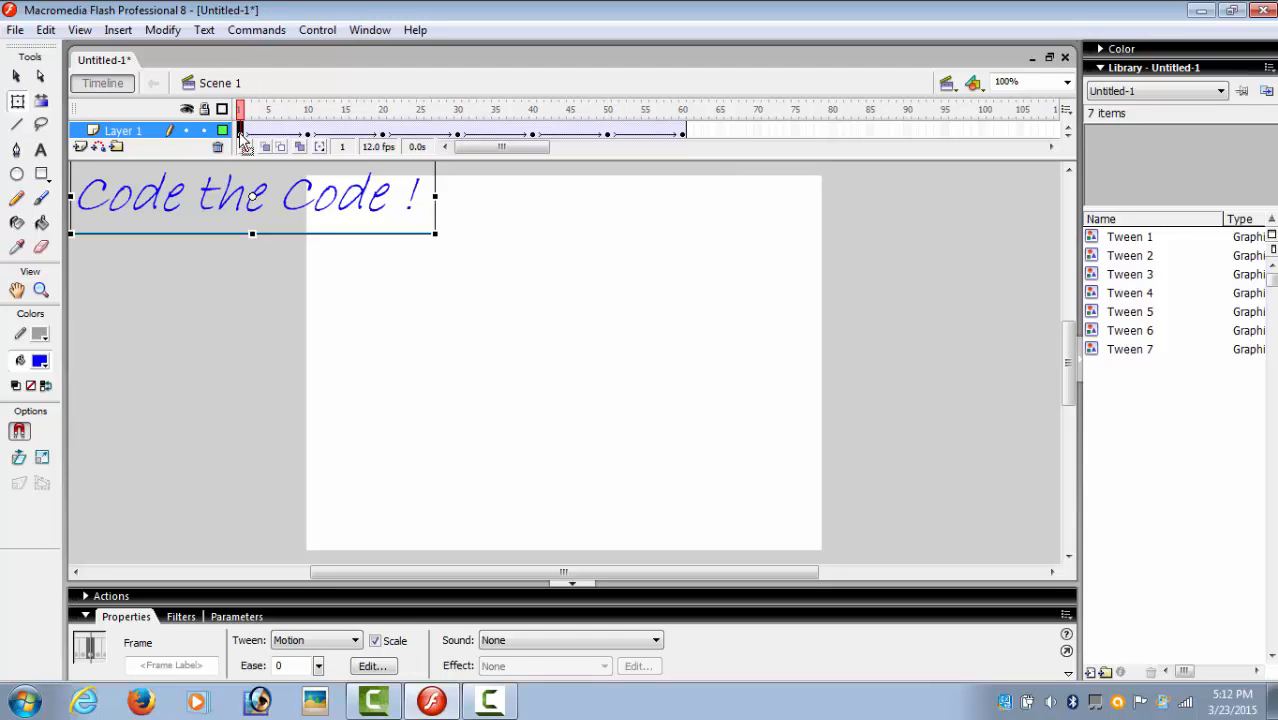
pyautogui.press('Return')
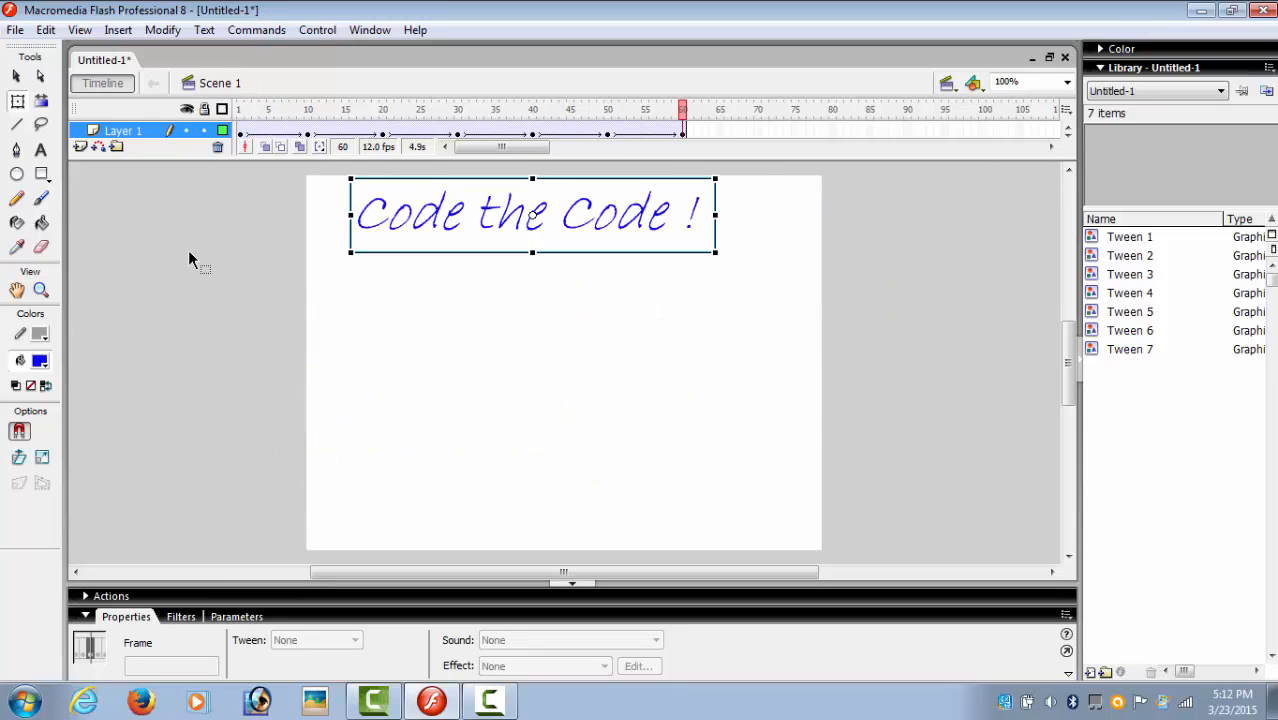
pyautogui.hotkey('ctrl', 'Return')
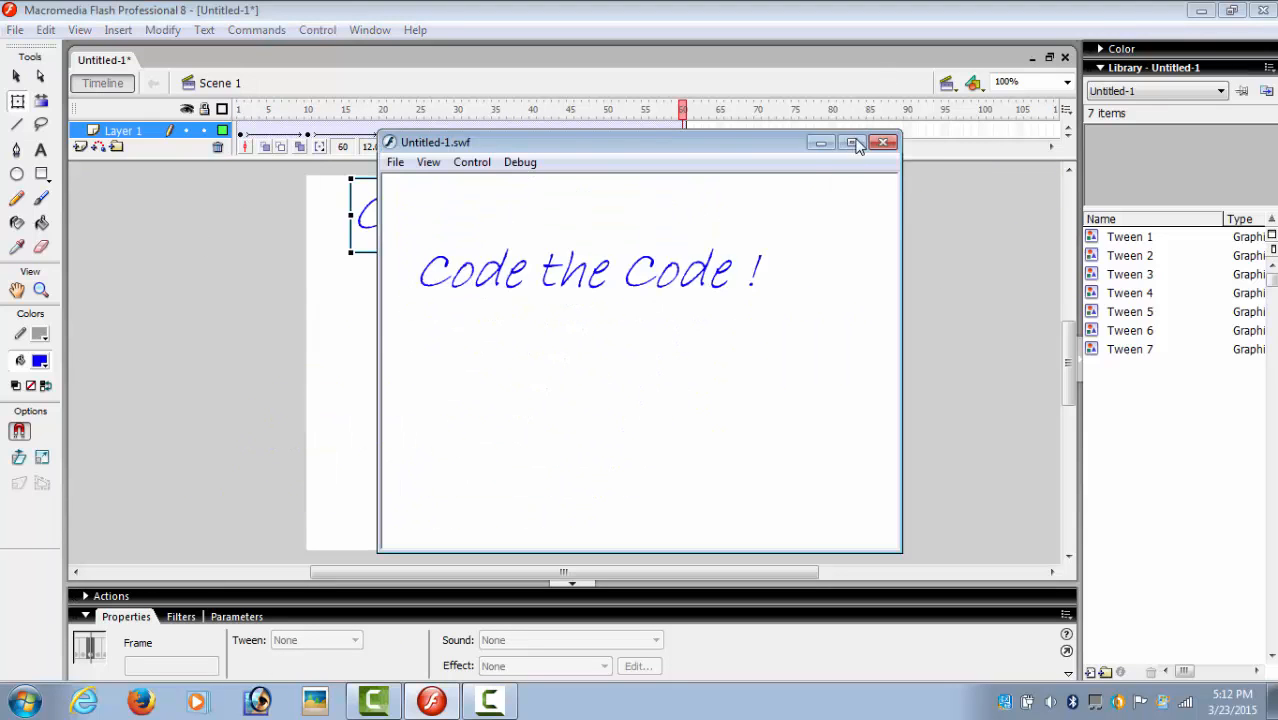
pyautogui.click(853, 143)
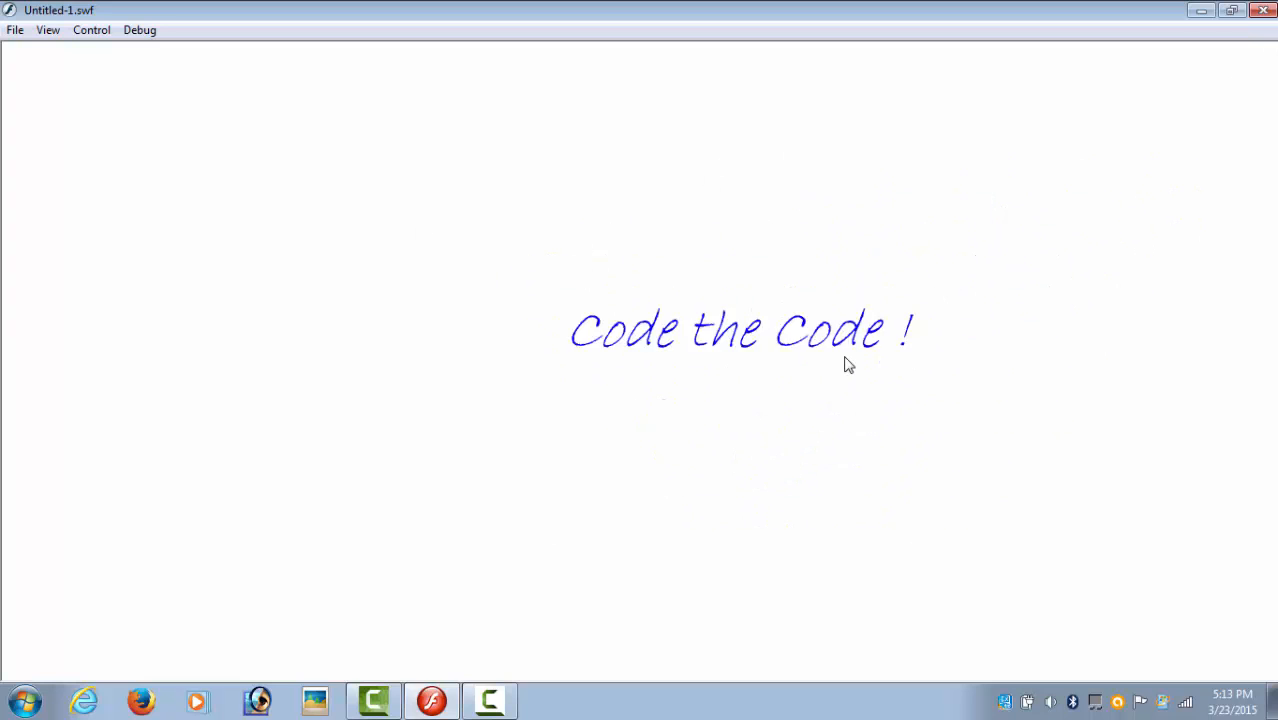
pyautogui.click(1256, 14)
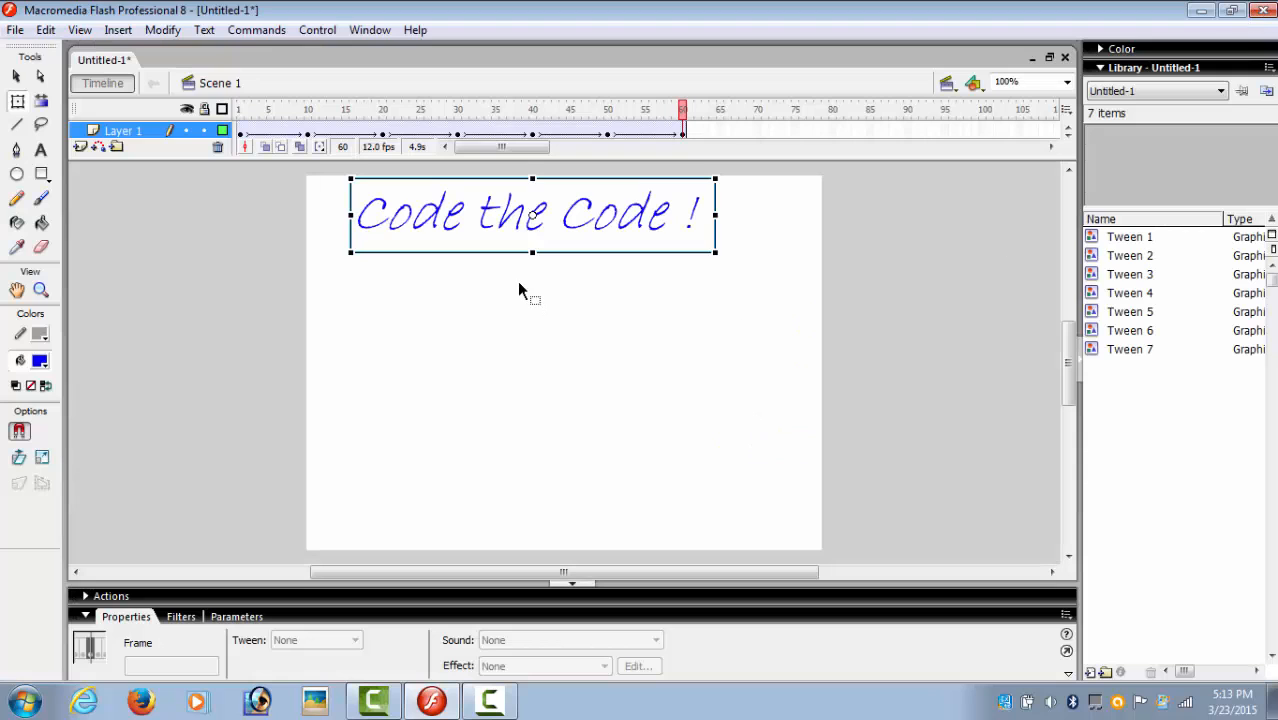
# Create a new Flash Document
pyautogui.click(46, 30)
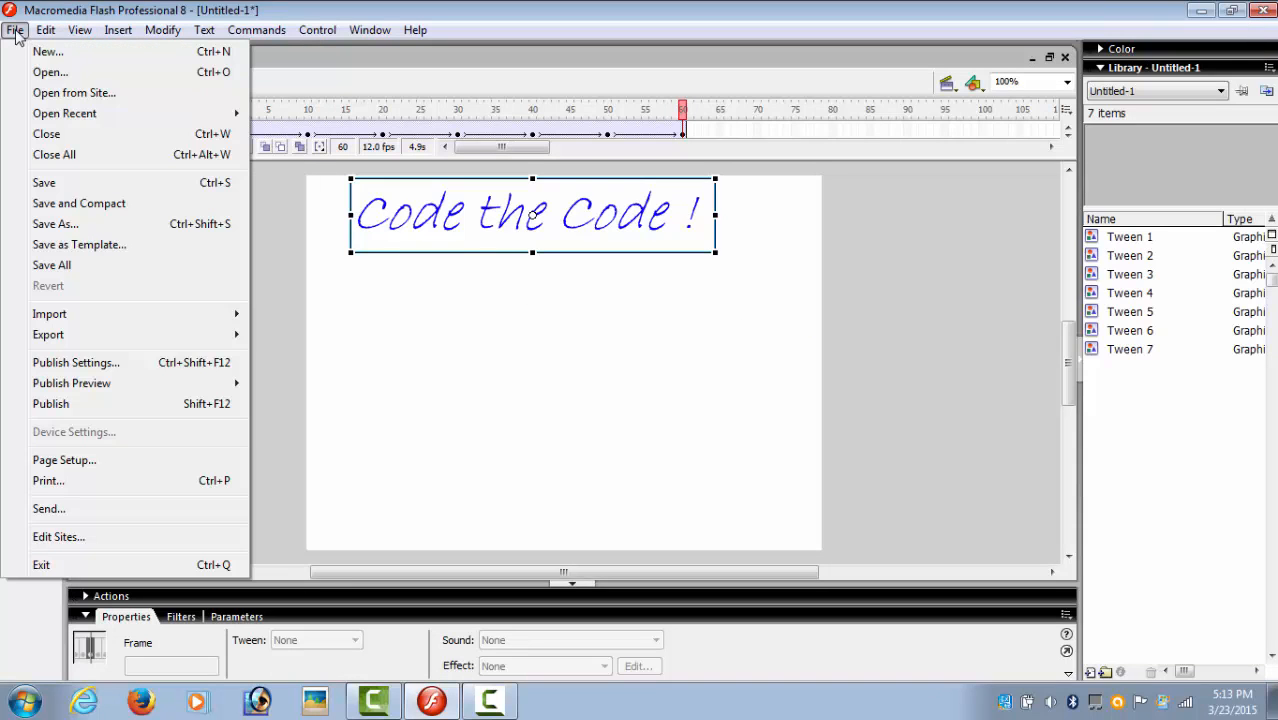
pyautogui.click(24, 53)
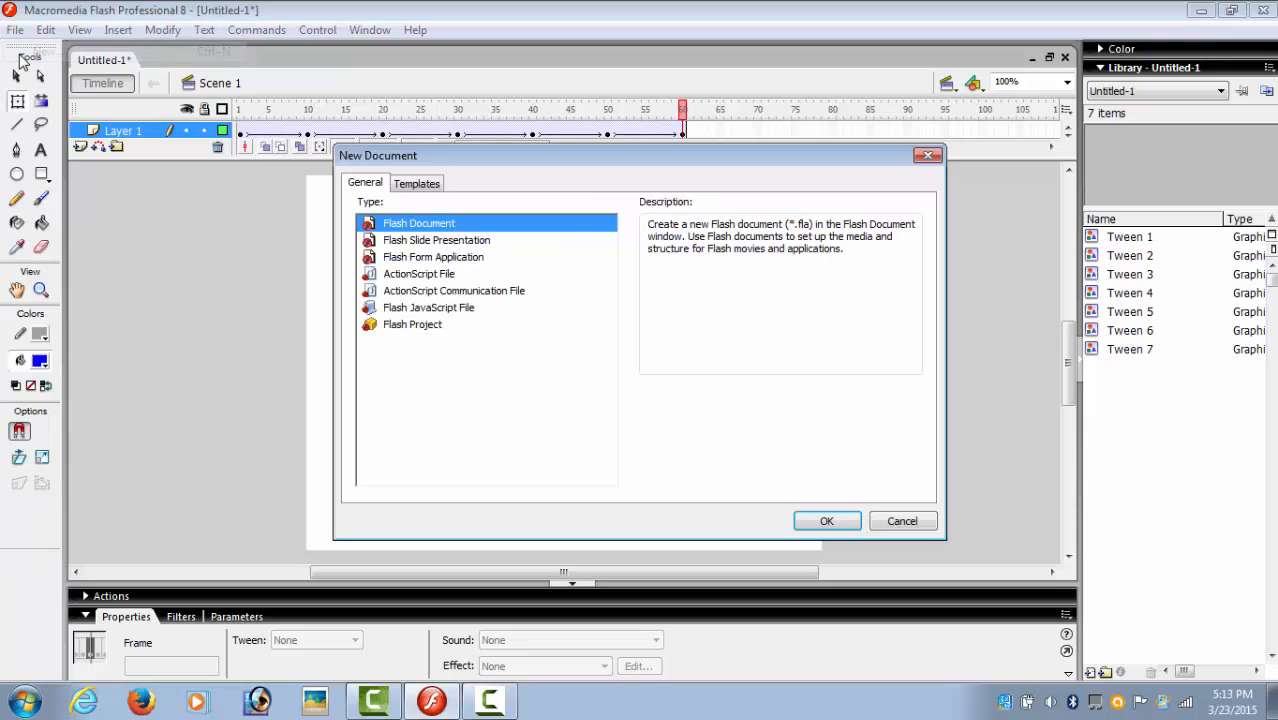
pyautogui.doubleClick(441, 229)
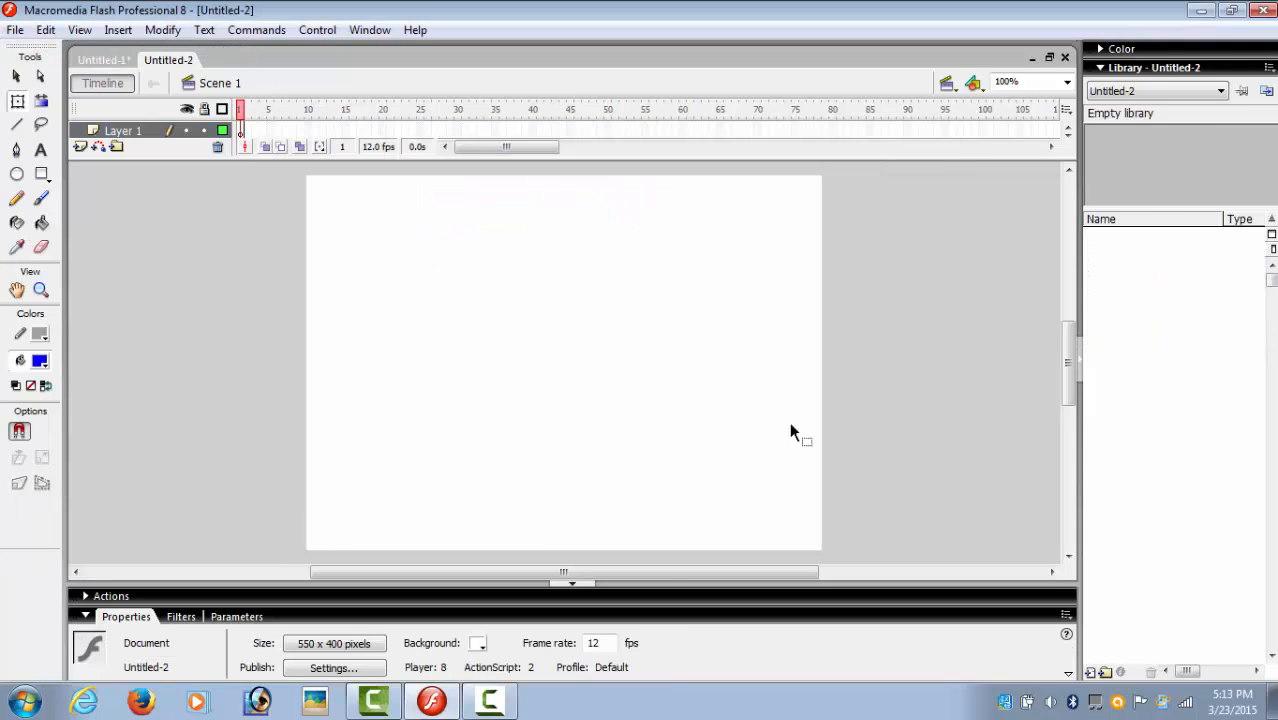
# Draw a rectangle with the black-and-white radial gradient fill that covers the whole stage and extends beyond its edges
pyautogui.click(43, 175)
pyautogui.click(41, 362)
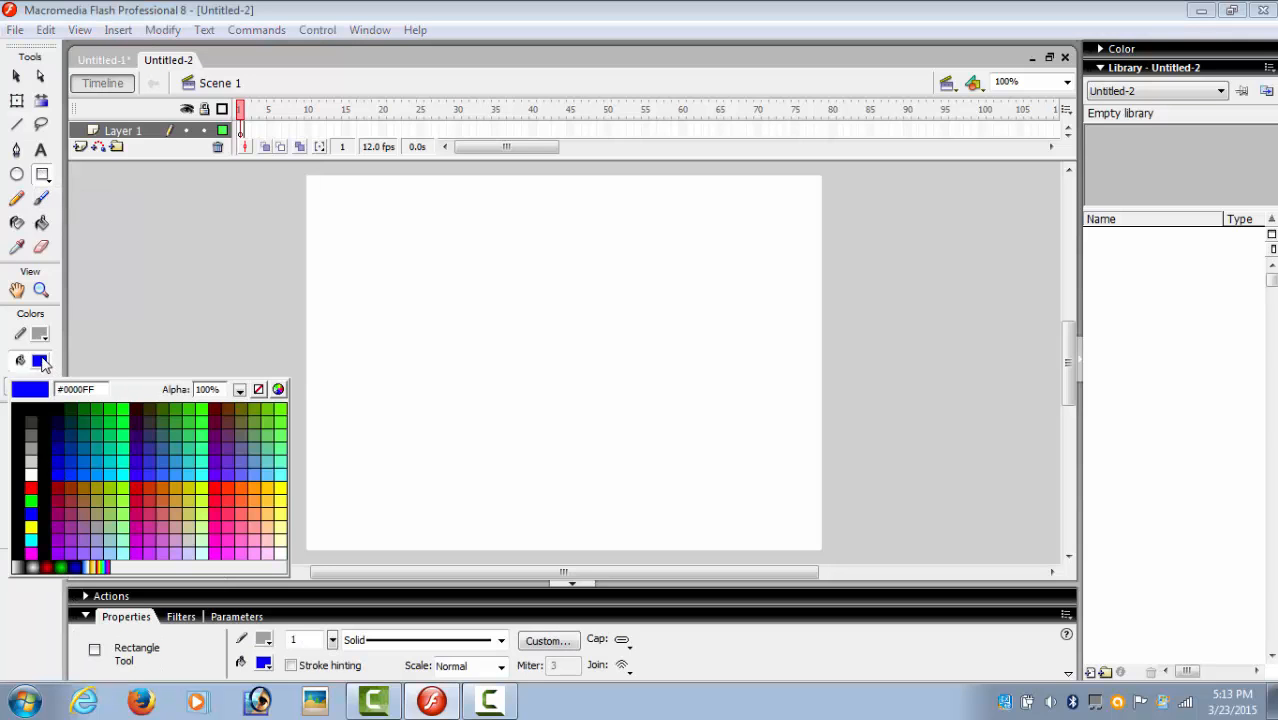
pyautogui.click(32, 566)
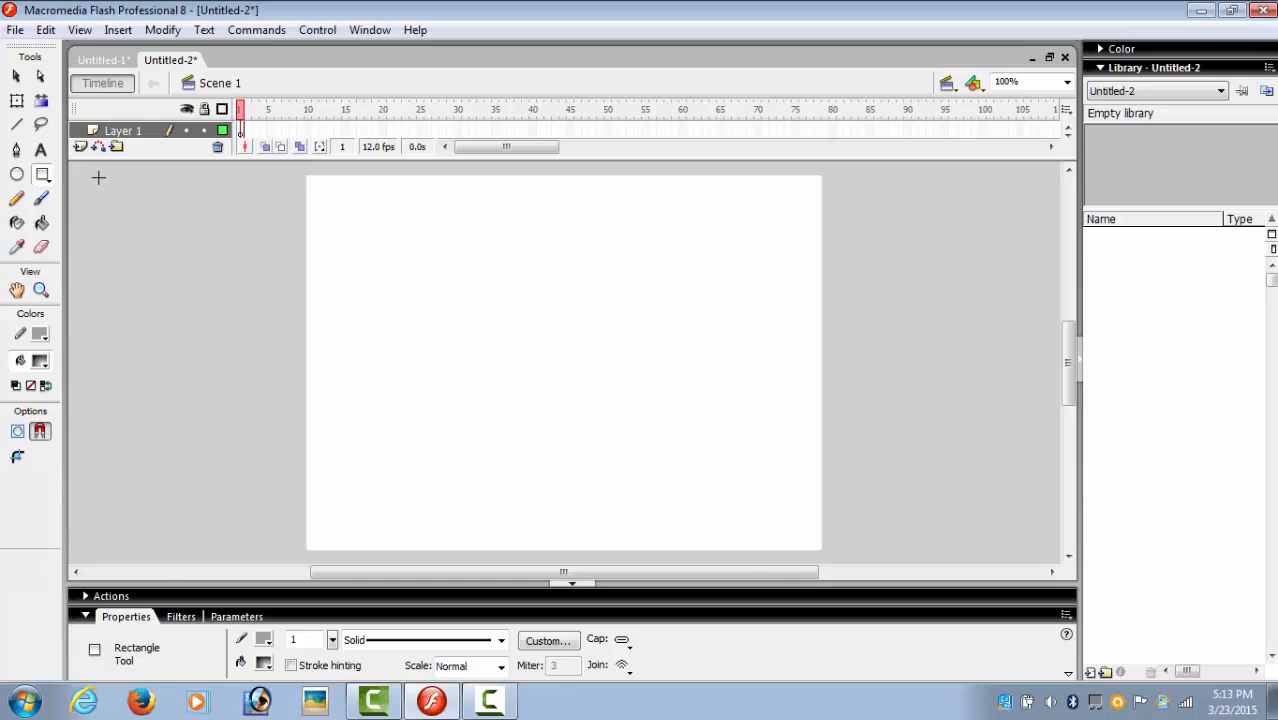
pyautogui.moveTo(75, 166); pyautogui.dragTo(1056, 553)
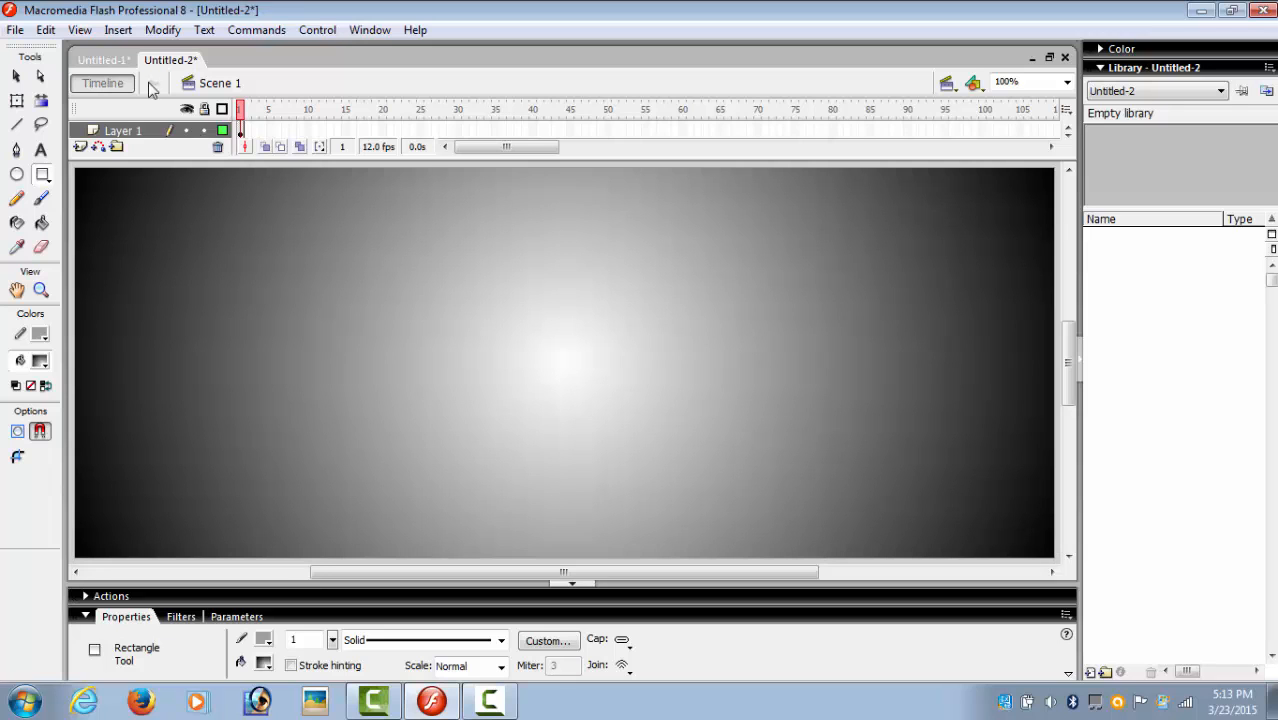
pyautogui.click(241, 131)
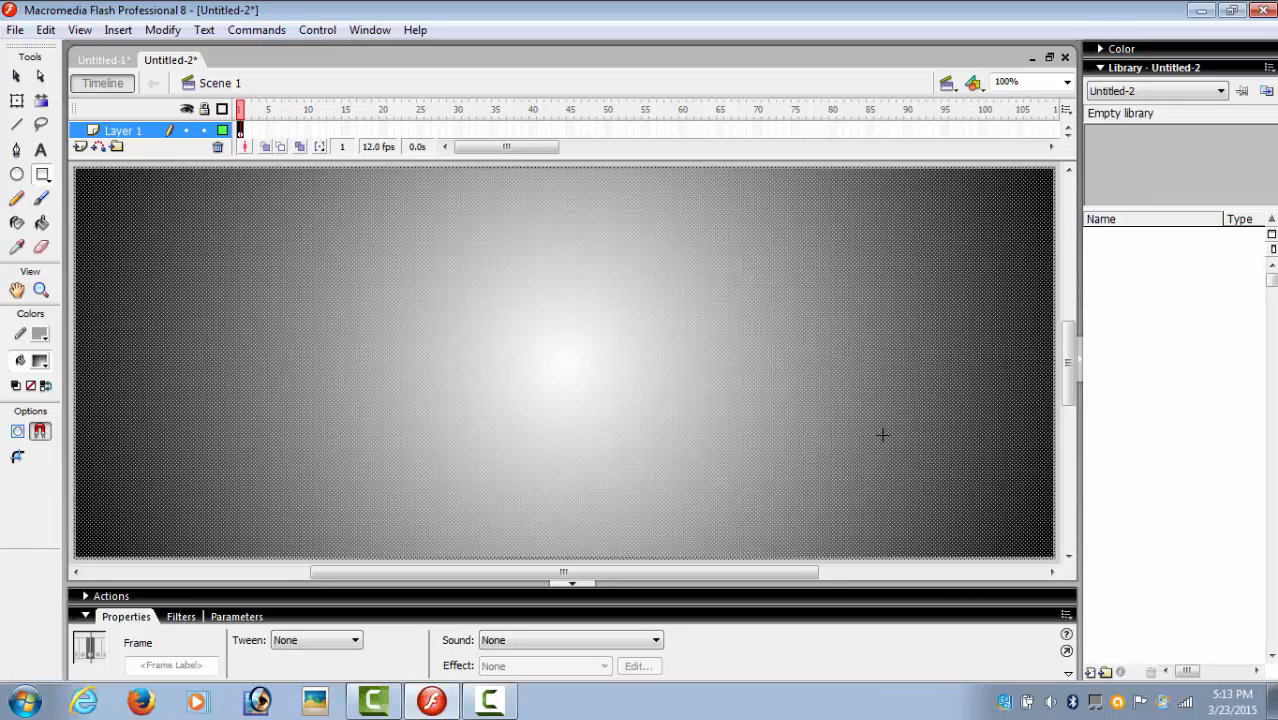
pyautogui.rightClick(308, 127)
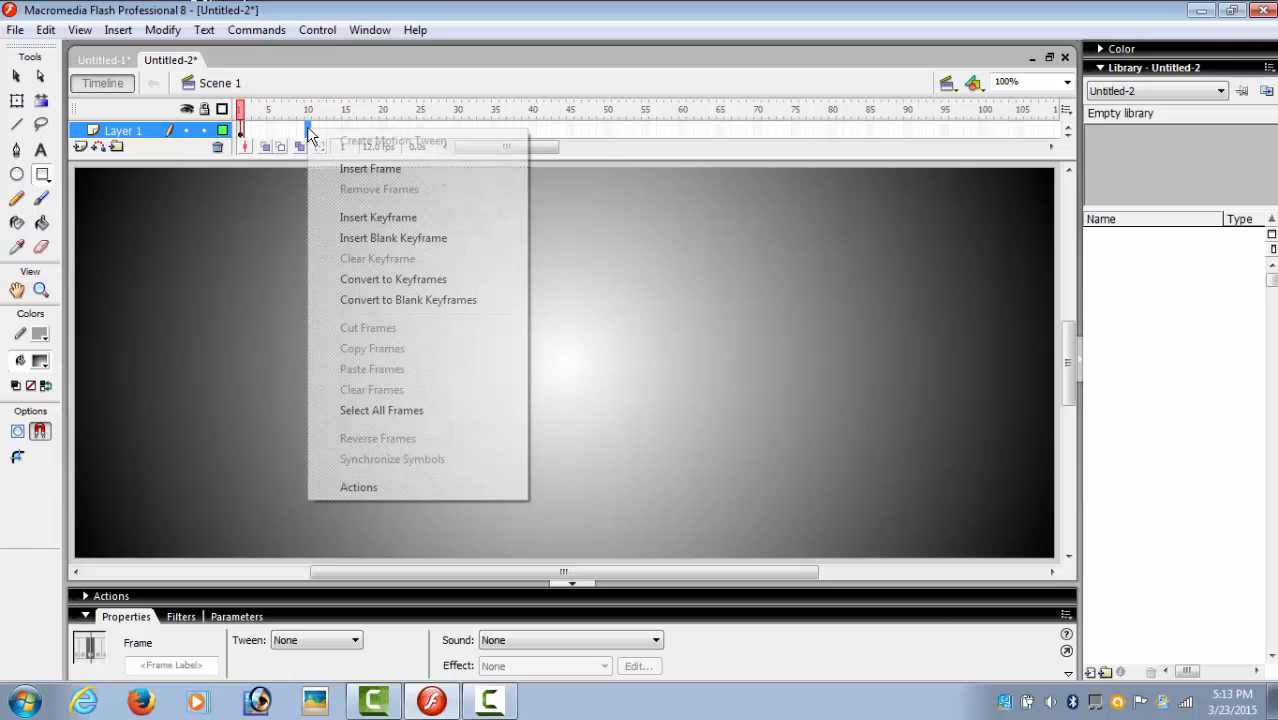
pyautogui.click(361, 218)
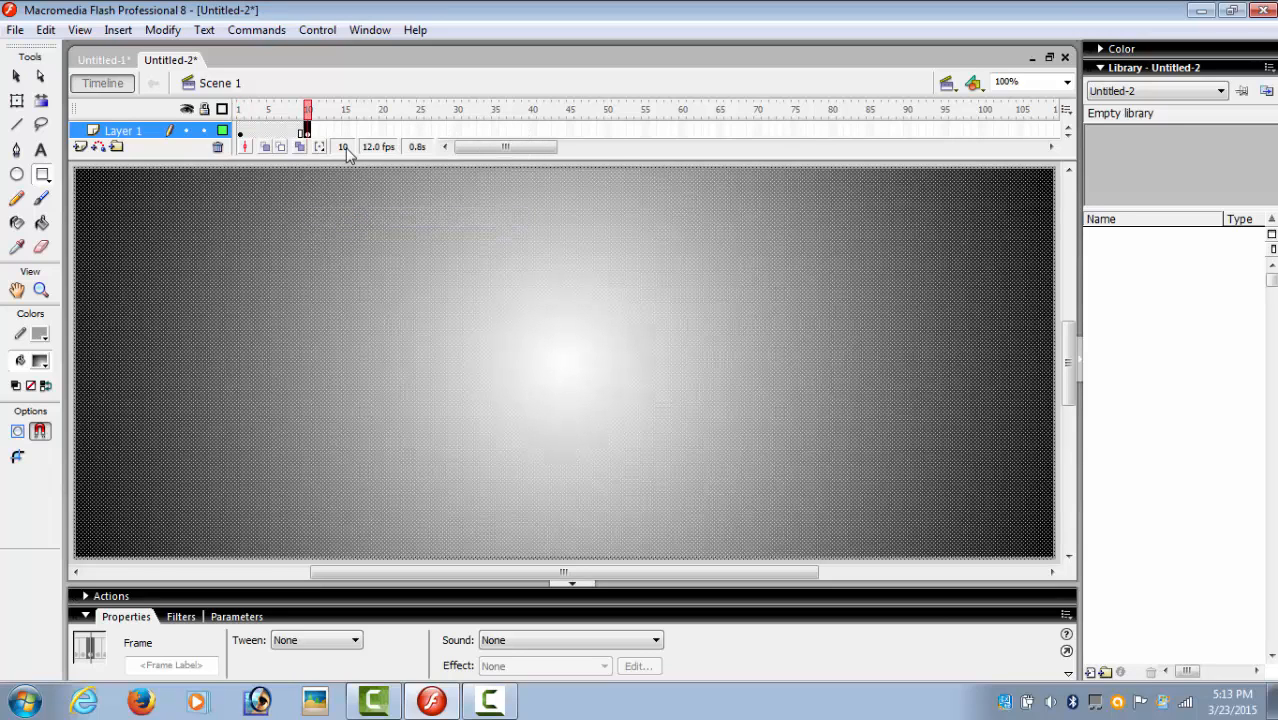
pyautogui.hotkey('ctrl', 'z')
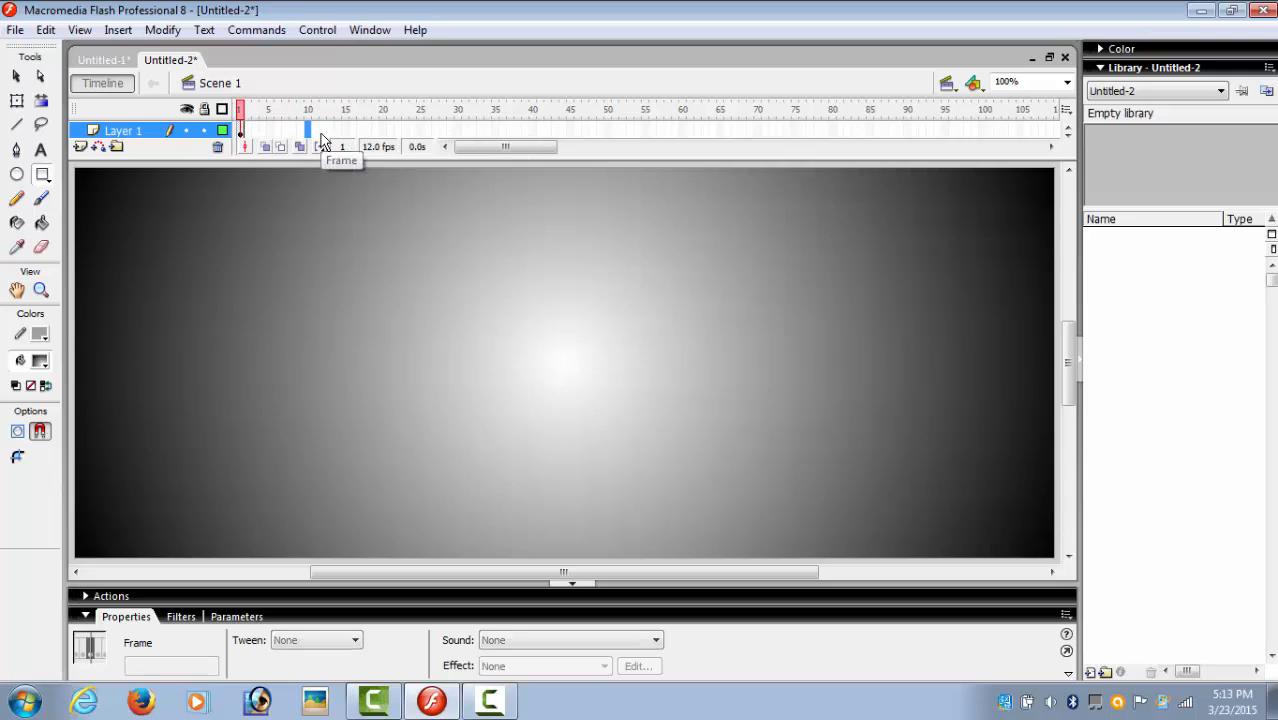
# At a new keyframe on frame 15, recolor the rectangle with the red radial gradient and draw a slightly smaller rectangle inside it
pyautogui.rightClick(345, 131)
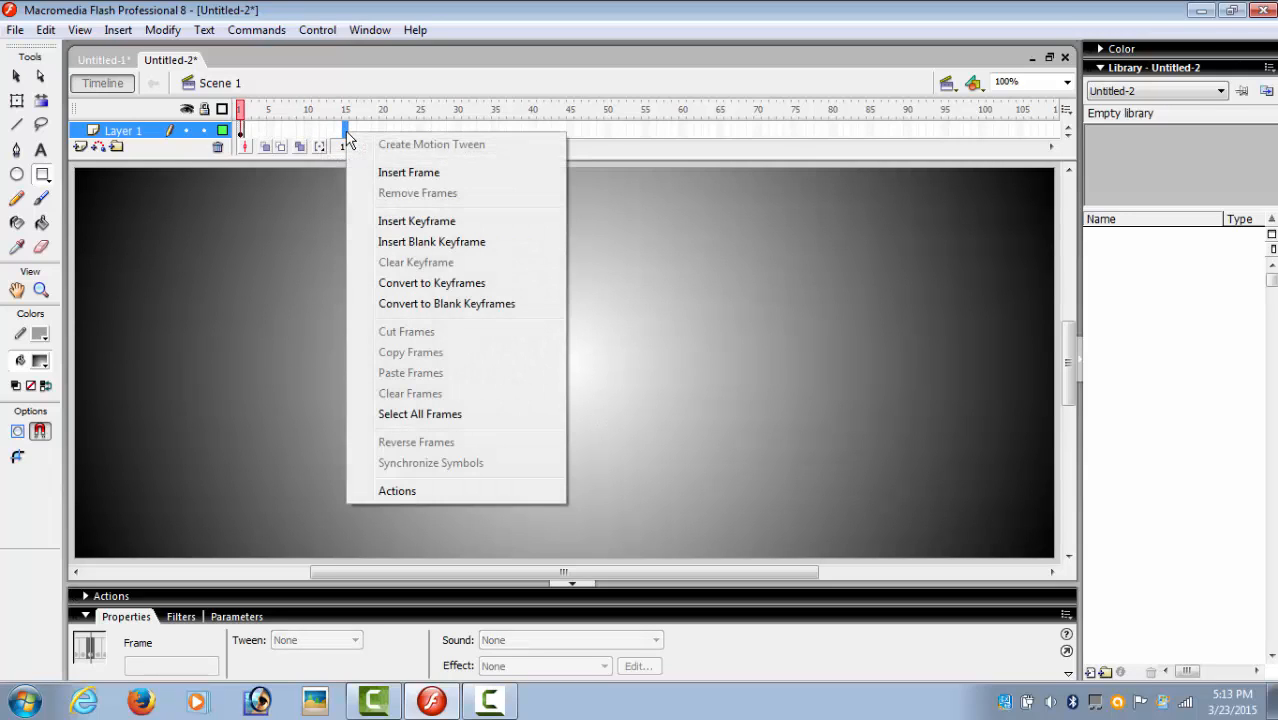
pyautogui.click(413, 222)
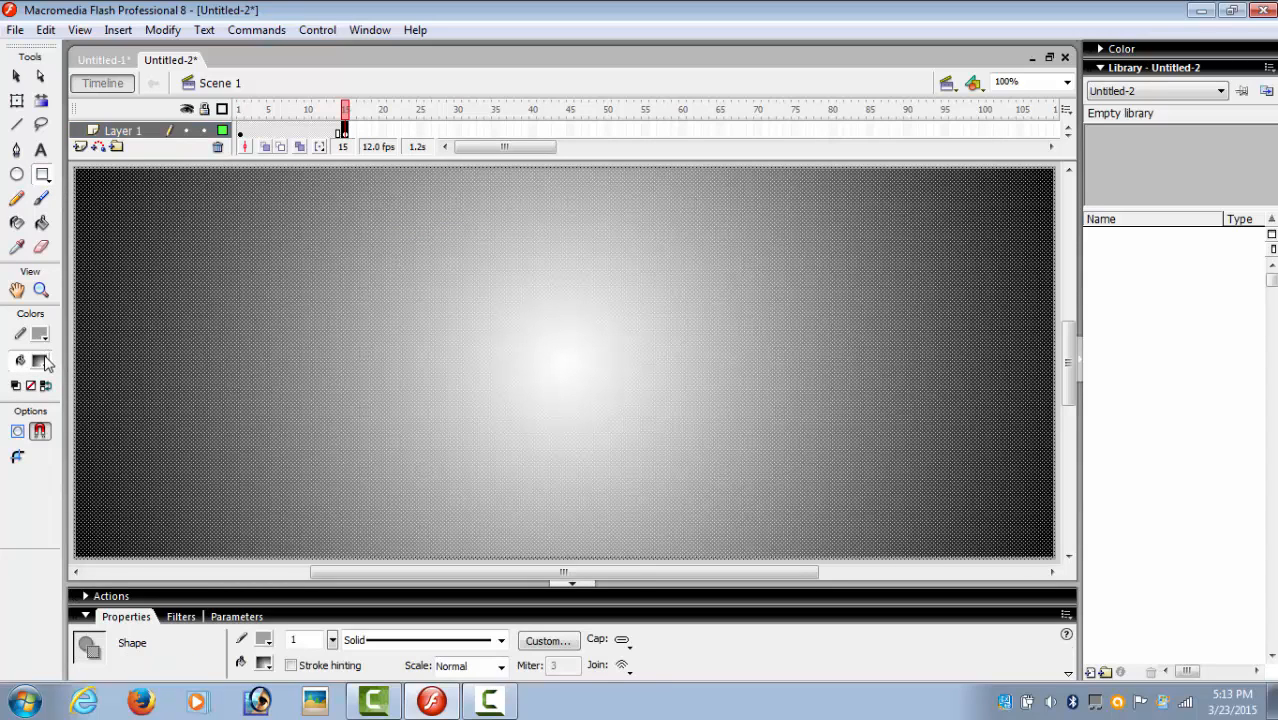
pyautogui.click(42, 361)
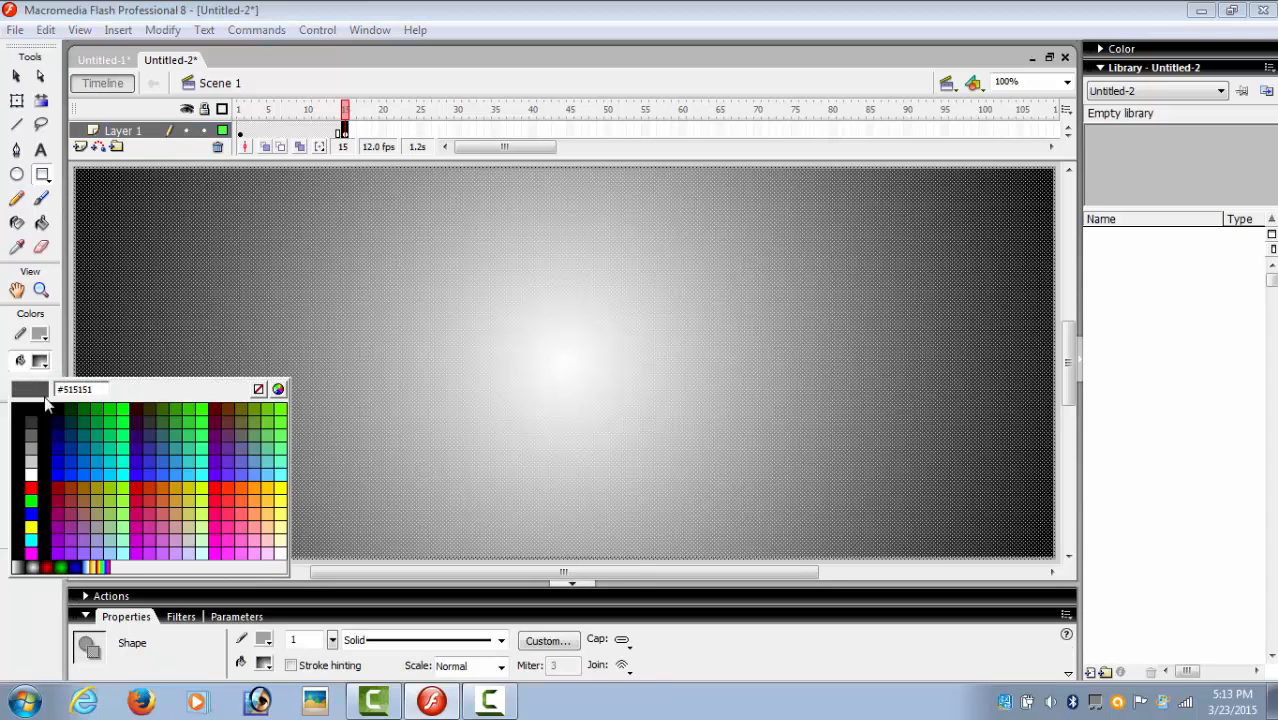
pyautogui.click(47, 564)
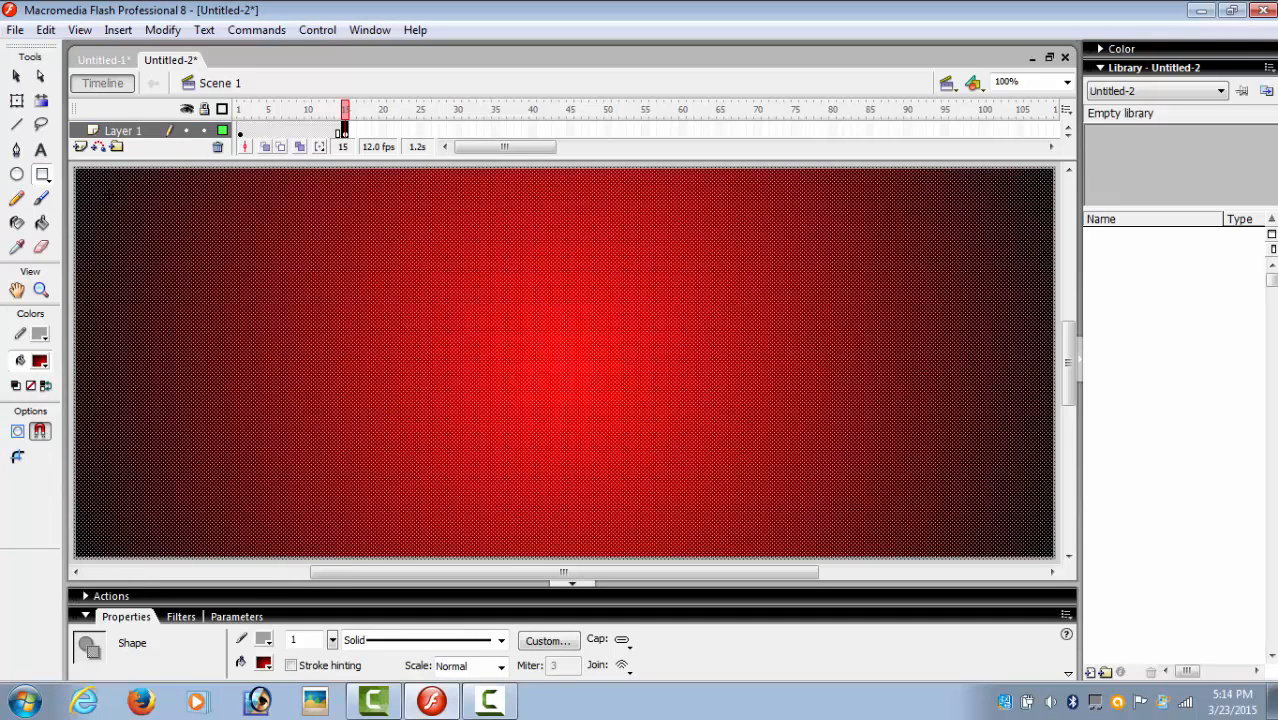
pyautogui.moveTo(114, 196); pyautogui.dragTo(1010, 528)
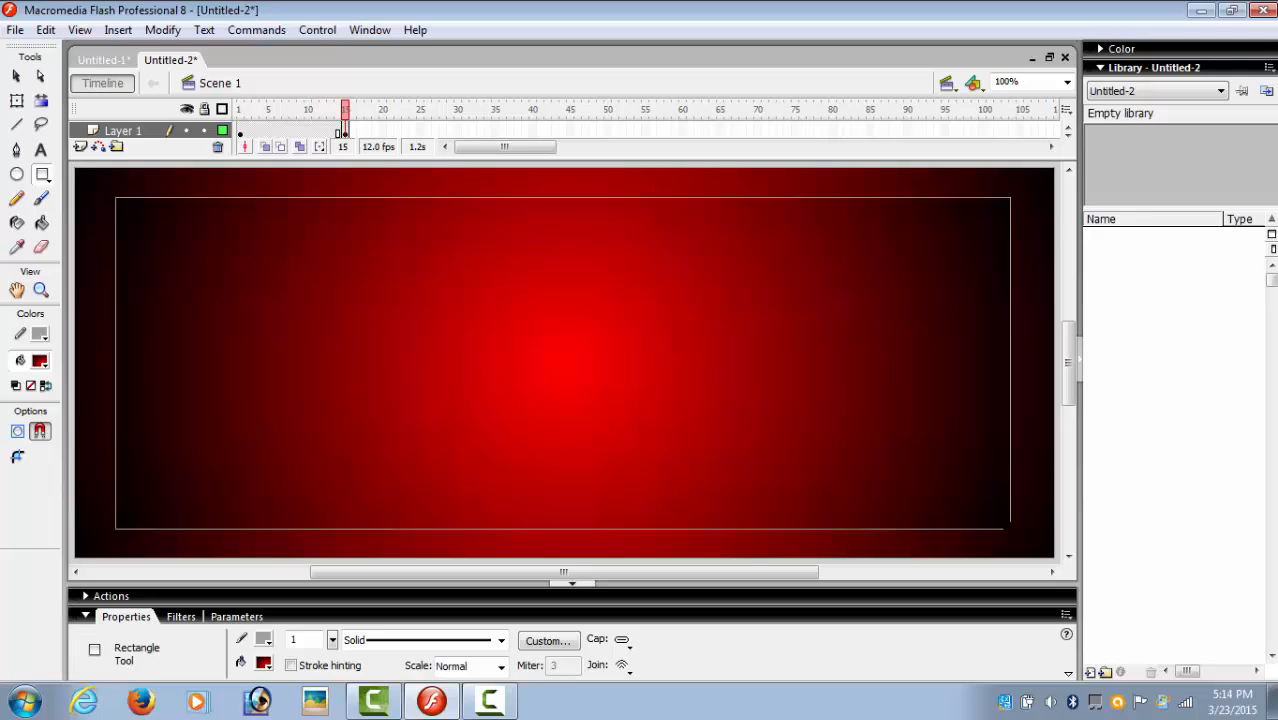
# At a new keyframe on frame 30, recolor the artwork with the green radial gradient and draw another rectangle inside the inner one
pyautogui.rightClick(455, 127)
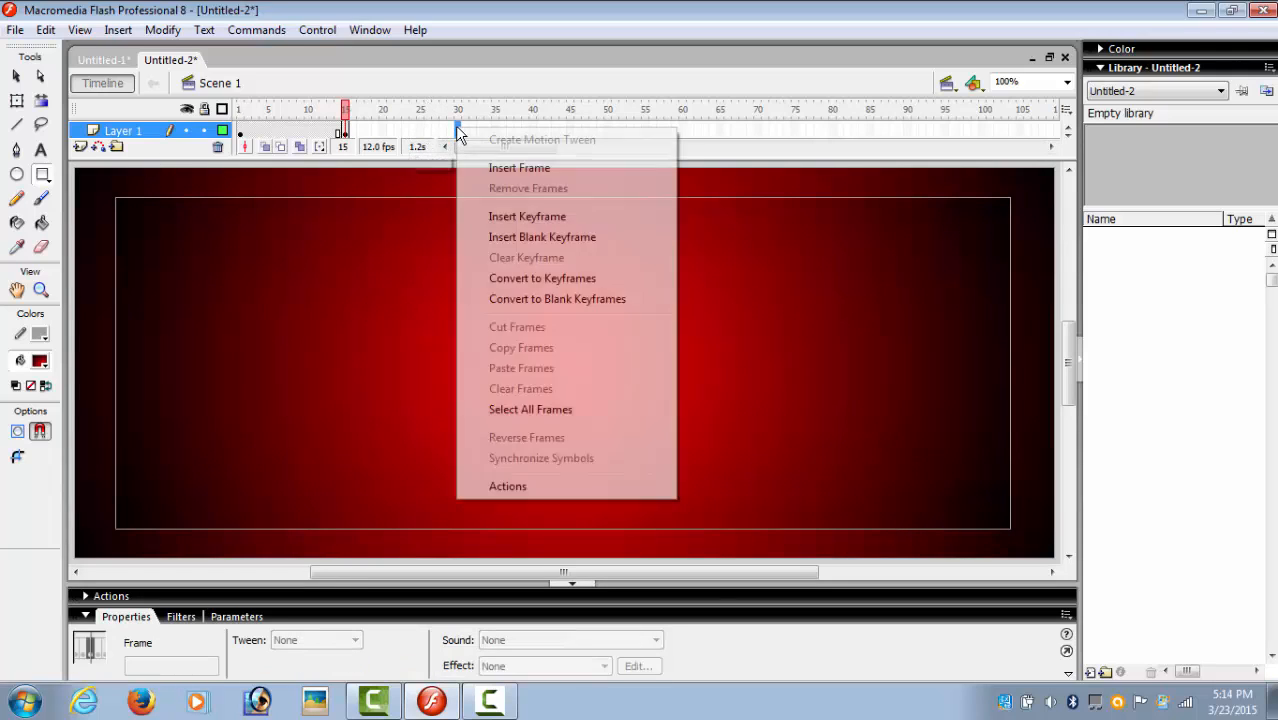
pyautogui.click(533, 219)
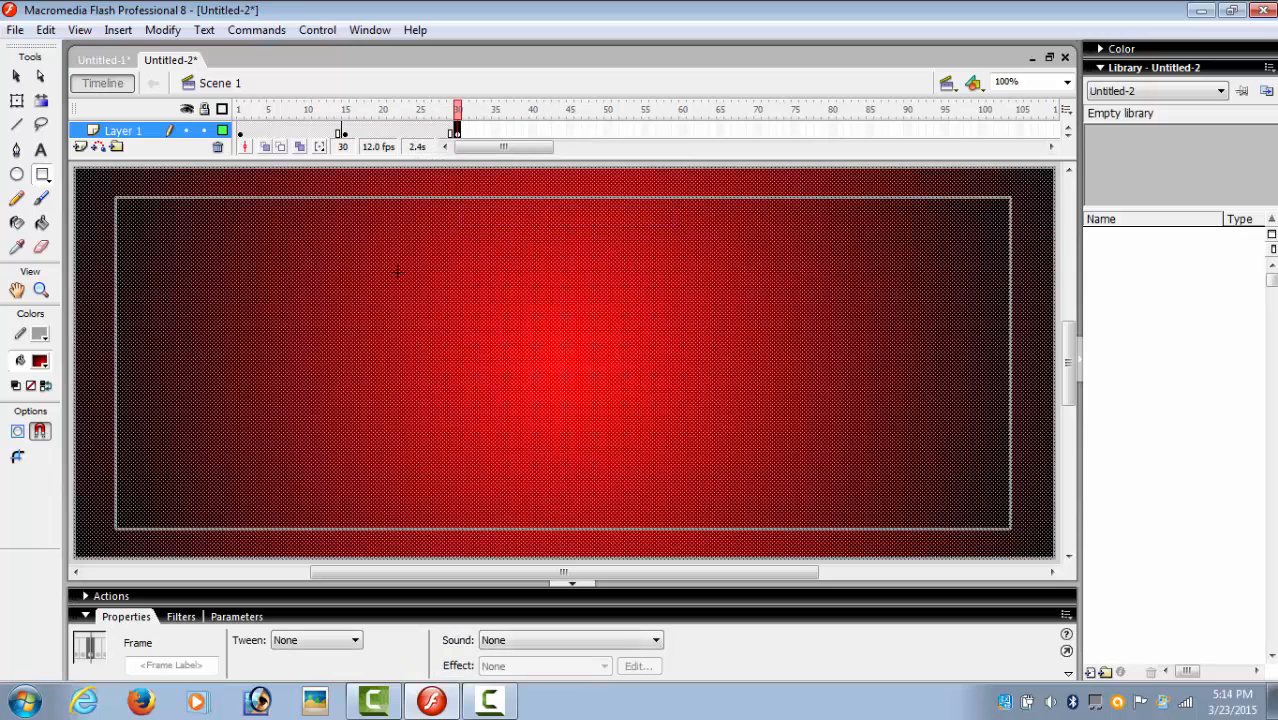
pyautogui.click(43, 177)
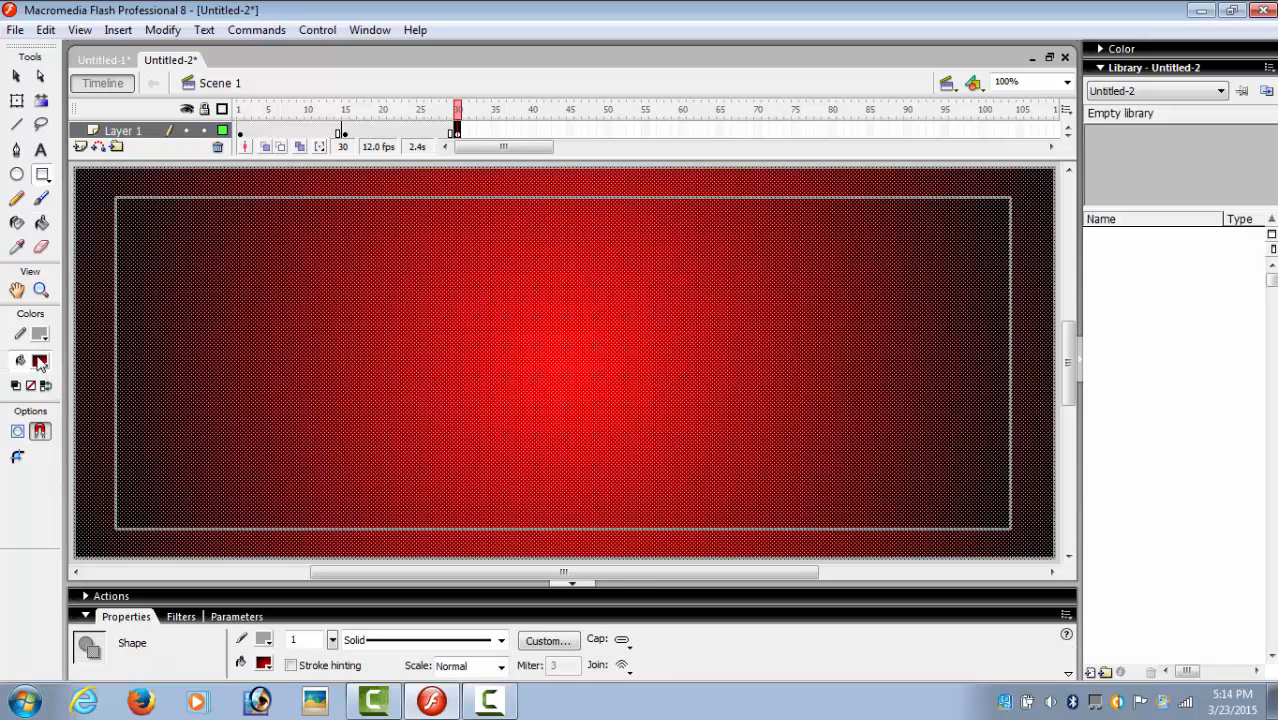
pyautogui.click(39, 362)
pyautogui.click(70, 564)
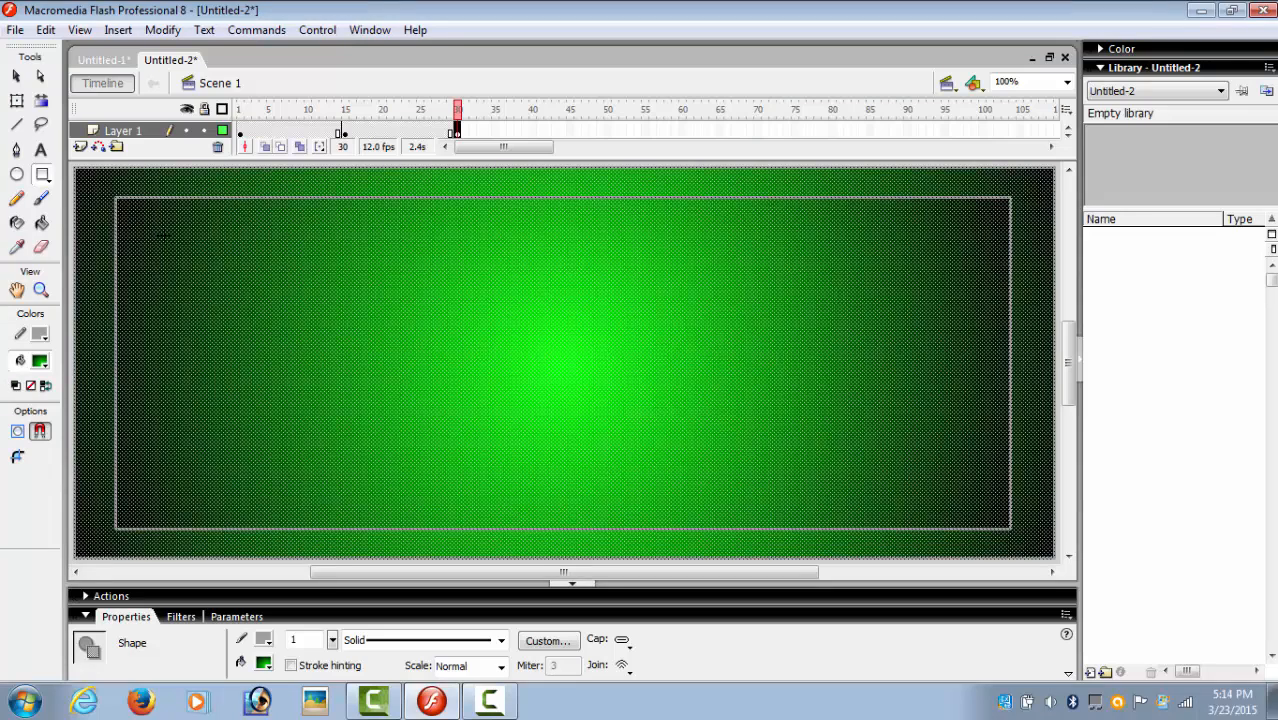
pyautogui.moveTo(163, 236)
pyautogui.mouseDown()
pyautogui.moveTo(381, 370)
pyautogui.moveTo(951, 484)
pyautogui.mouseUp()
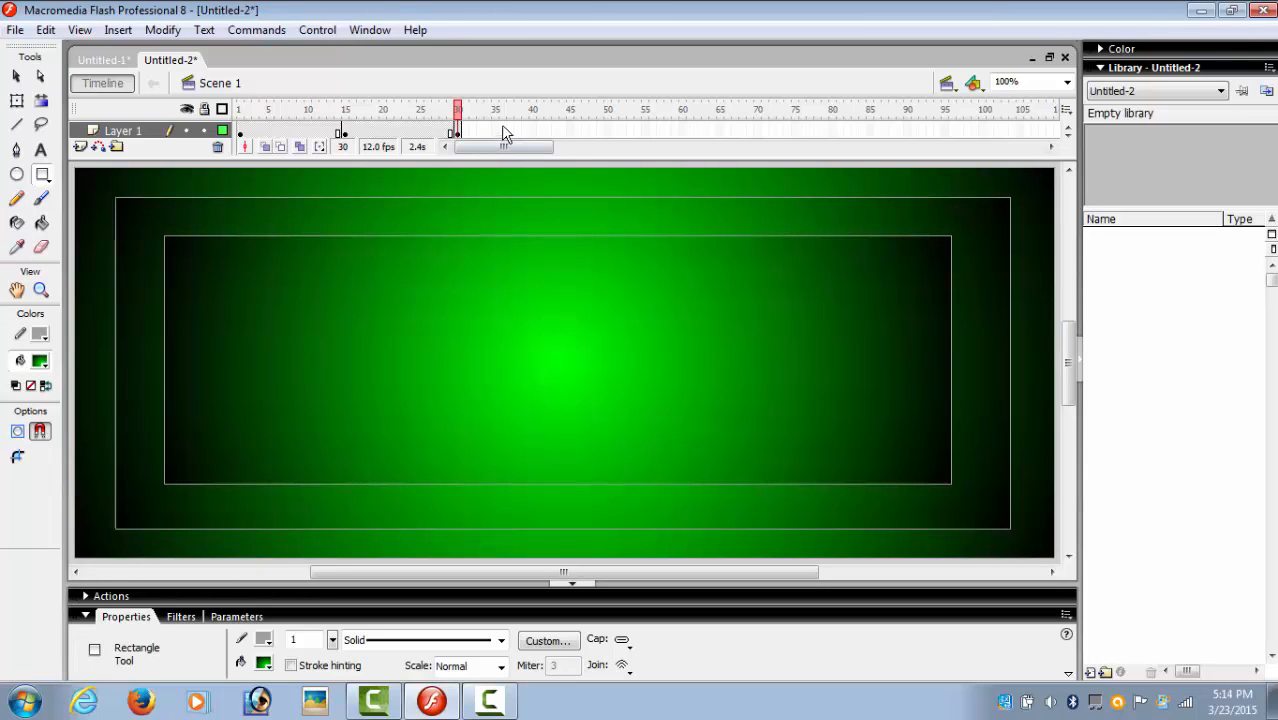
# At a new keyframe on frame 45, recolor the artwork with the blue radial gradient and draw a third nested rectangle inside the others
pyautogui.rightClick(570, 130)
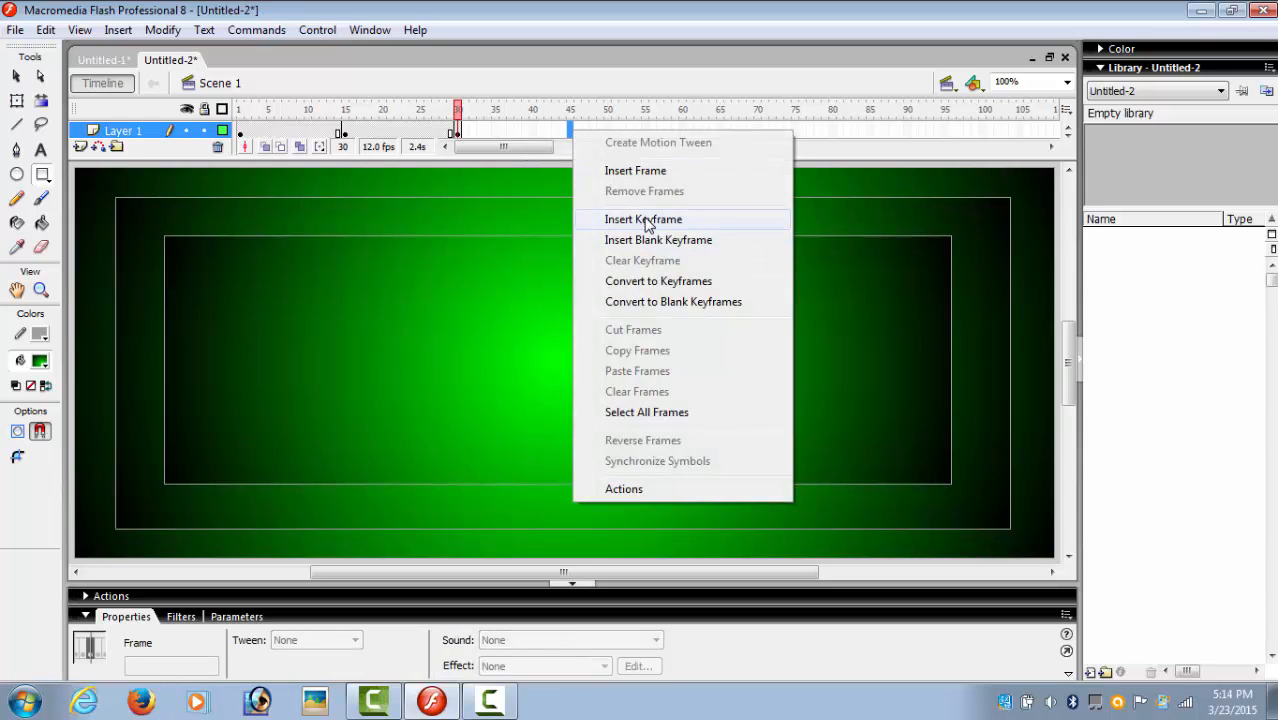
pyautogui.click(643, 219)
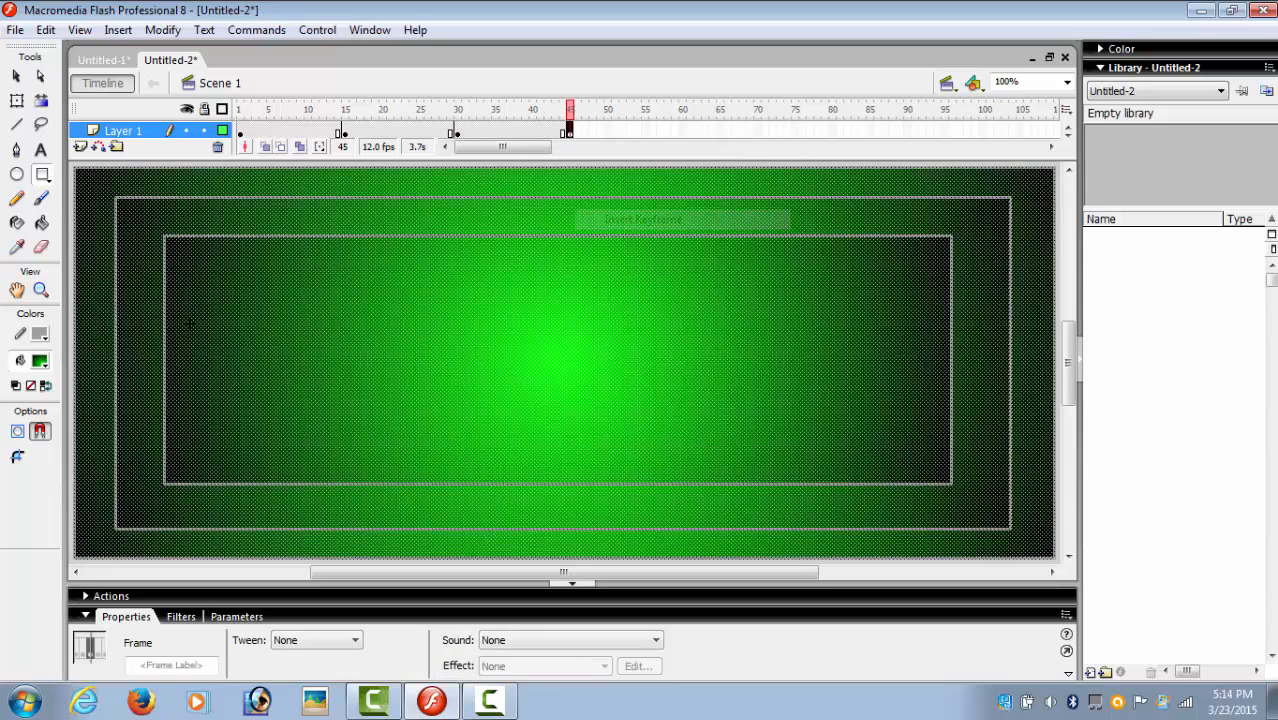
pyautogui.click(41, 362)
pyautogui.click(80, 560)
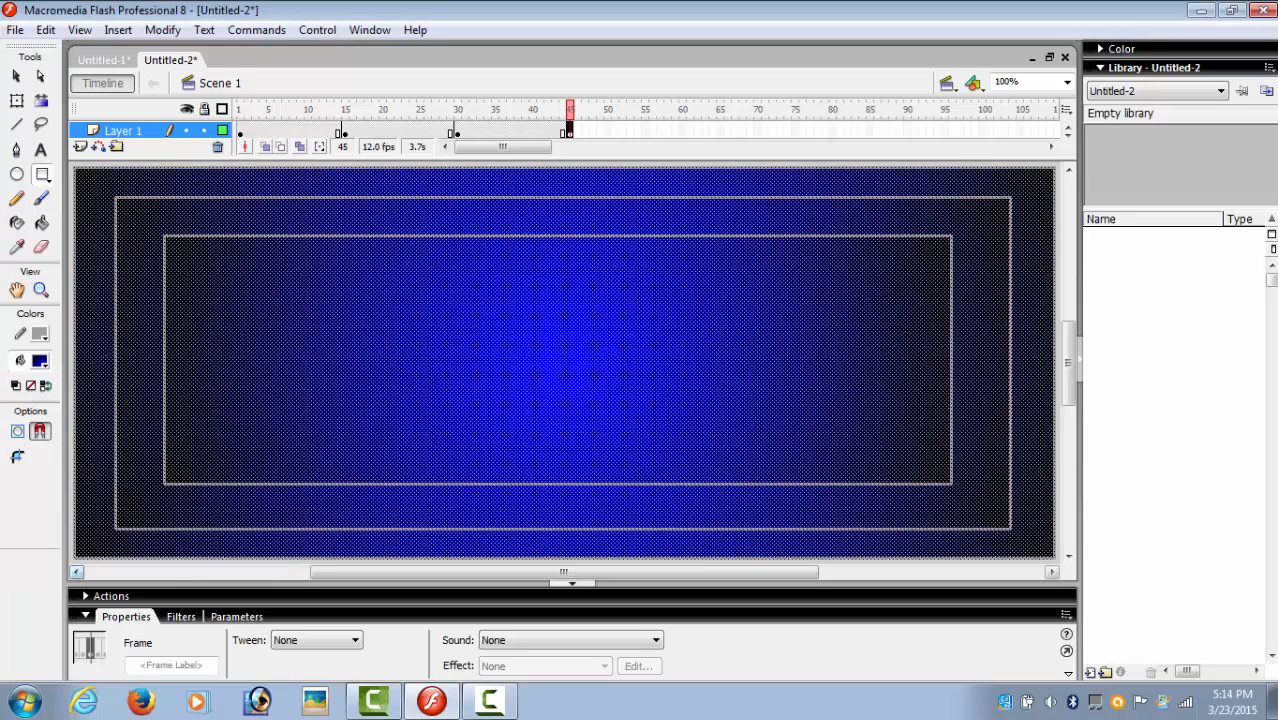
pyautogui.moveTo(208, 266)
pyautogui.mouseDown()
pyautogui.moveTo(342, 388)
pyautogui.moveTo(920, 450)
pyautogui.moveTo(884, 449)
pyautogui.mouseUp()
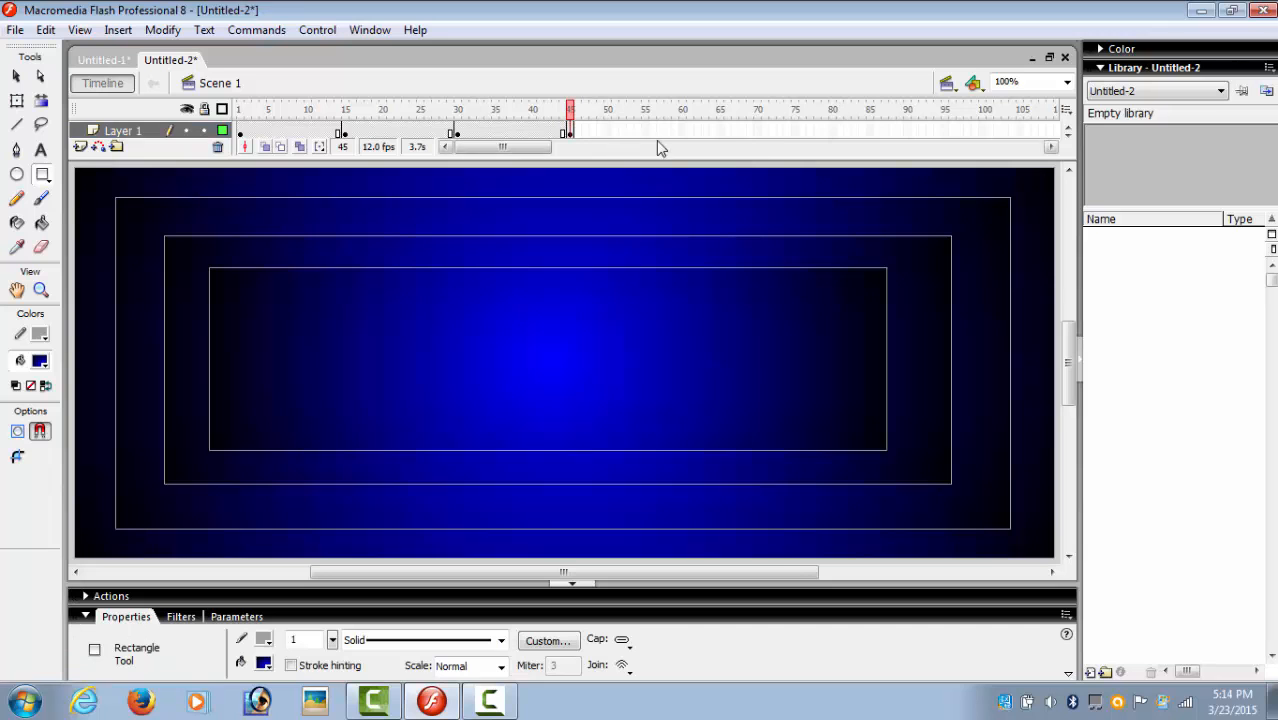
# At a new keyframe on frame 60, recolor the artwork with the black-and-white radial gradient and draw a fourth nested rectangle inside the others
pyautogui.rightClick(682, 131)
pyautogui.click(747, 217)
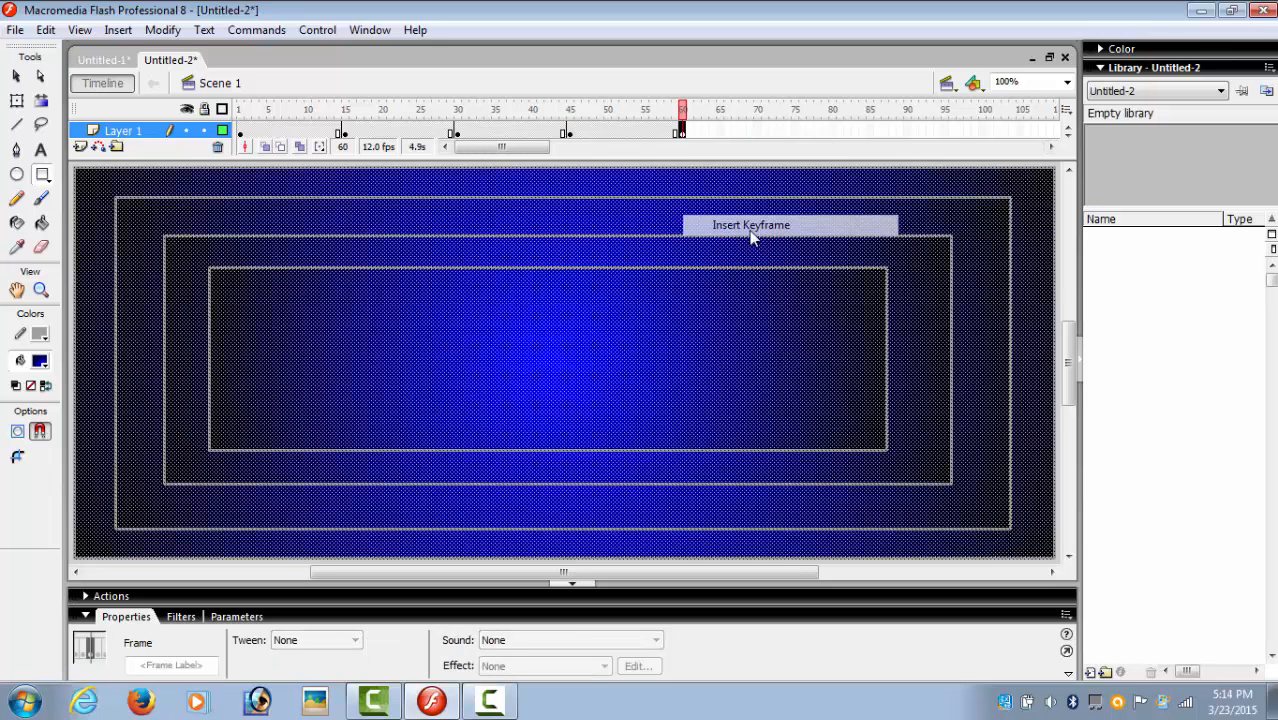
pyautogui.click(40, 361)
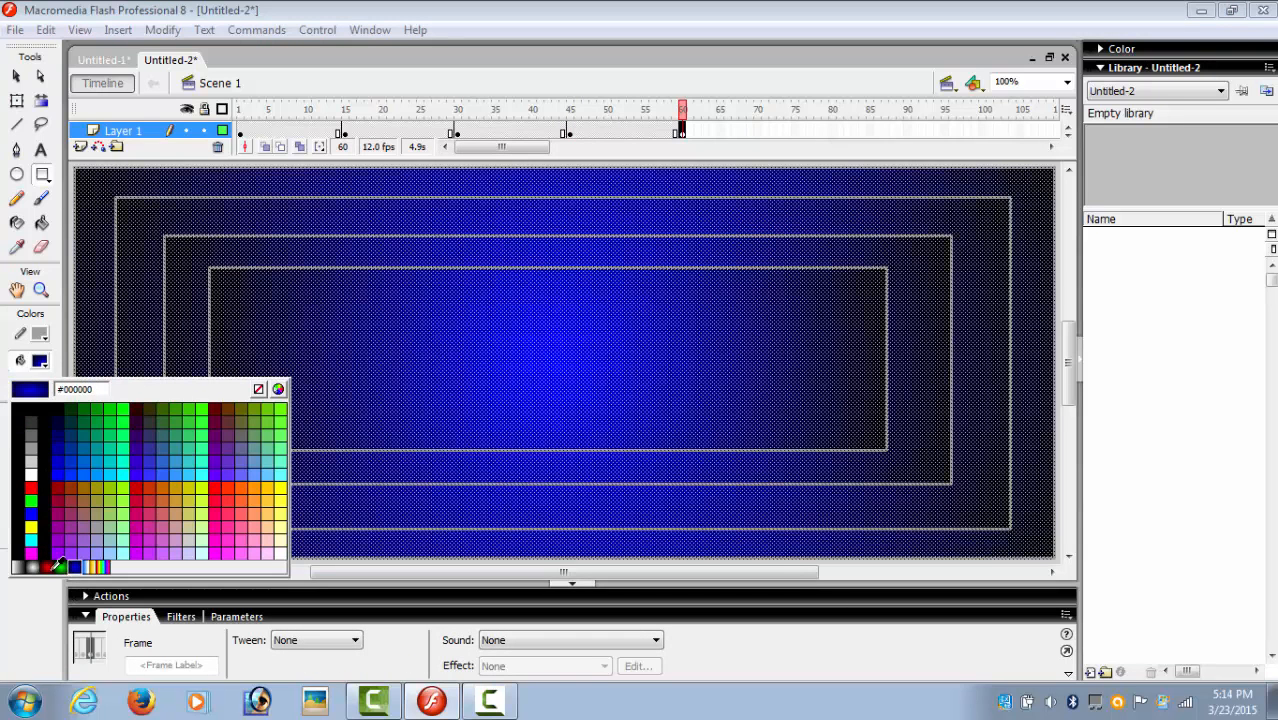
pyautogui.click(41, 565)
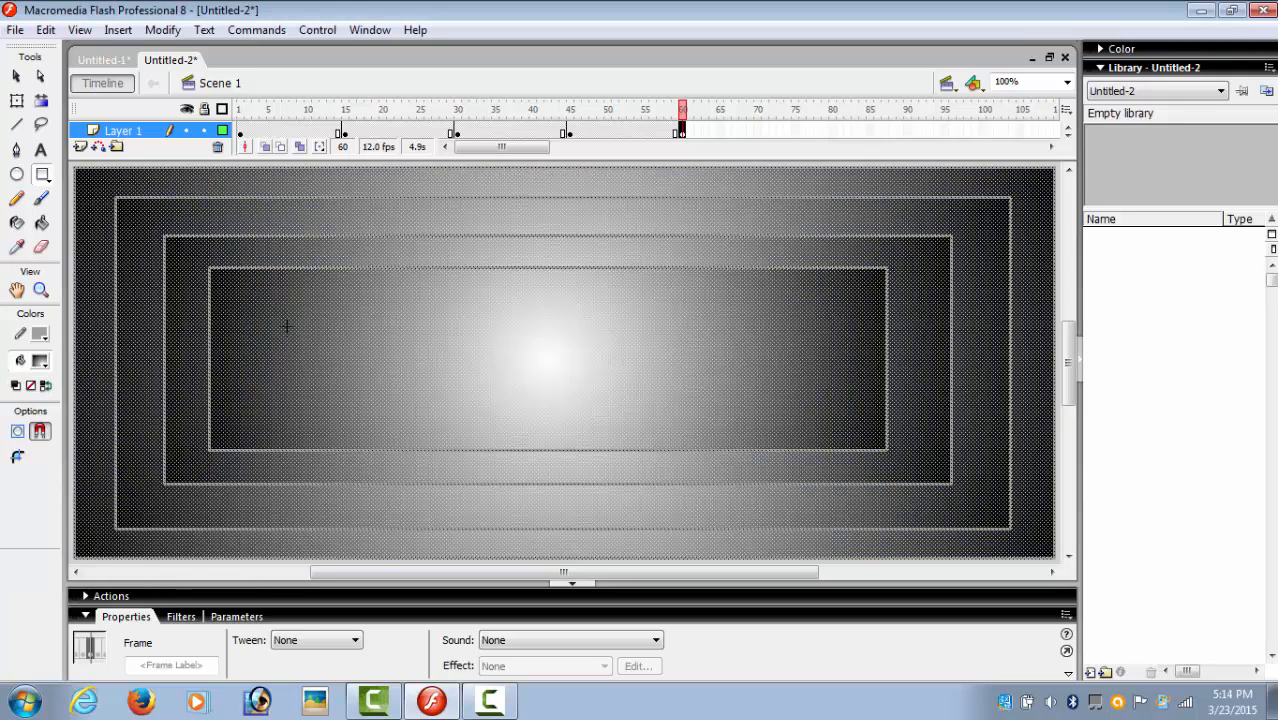
pyautogui.moveTo(247, 292); pyautogui.dragTo(841, 421)
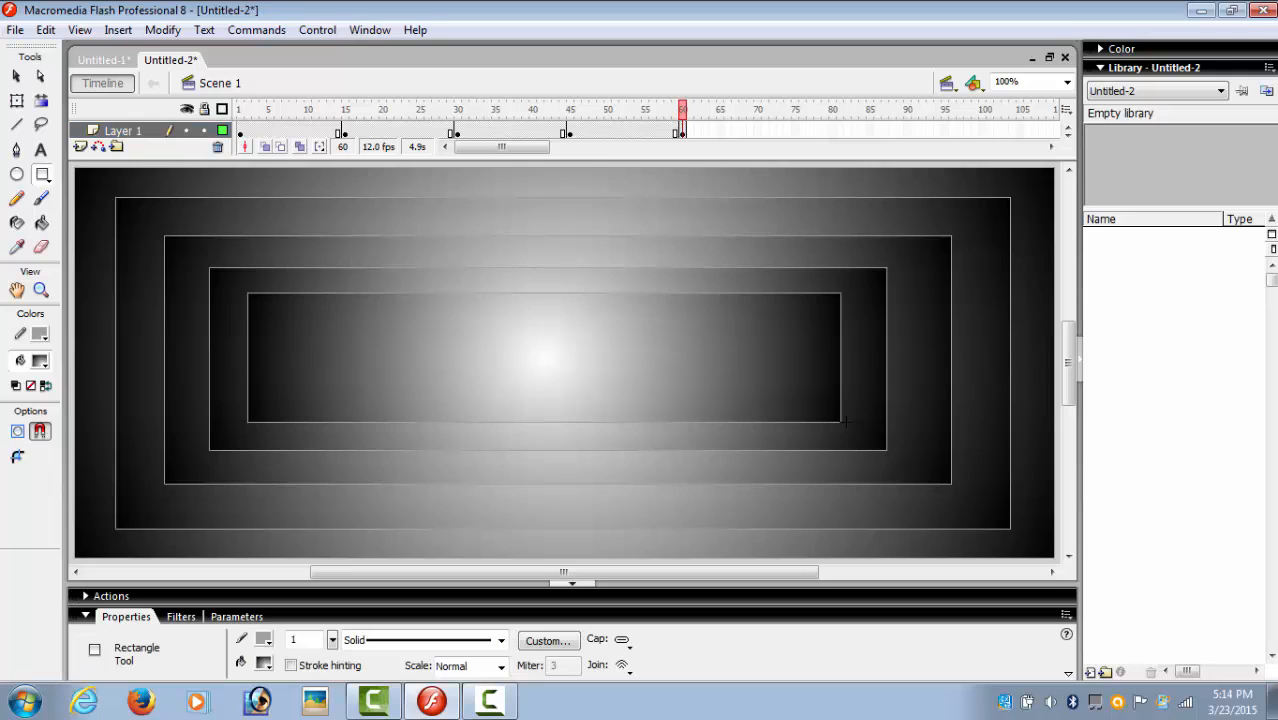
# At a new keyframe on frame 75, recolor the artwork with the red radial gradient and draw a fifth nested rectangle inside the others
pyautogui.rightClick(793, 132)
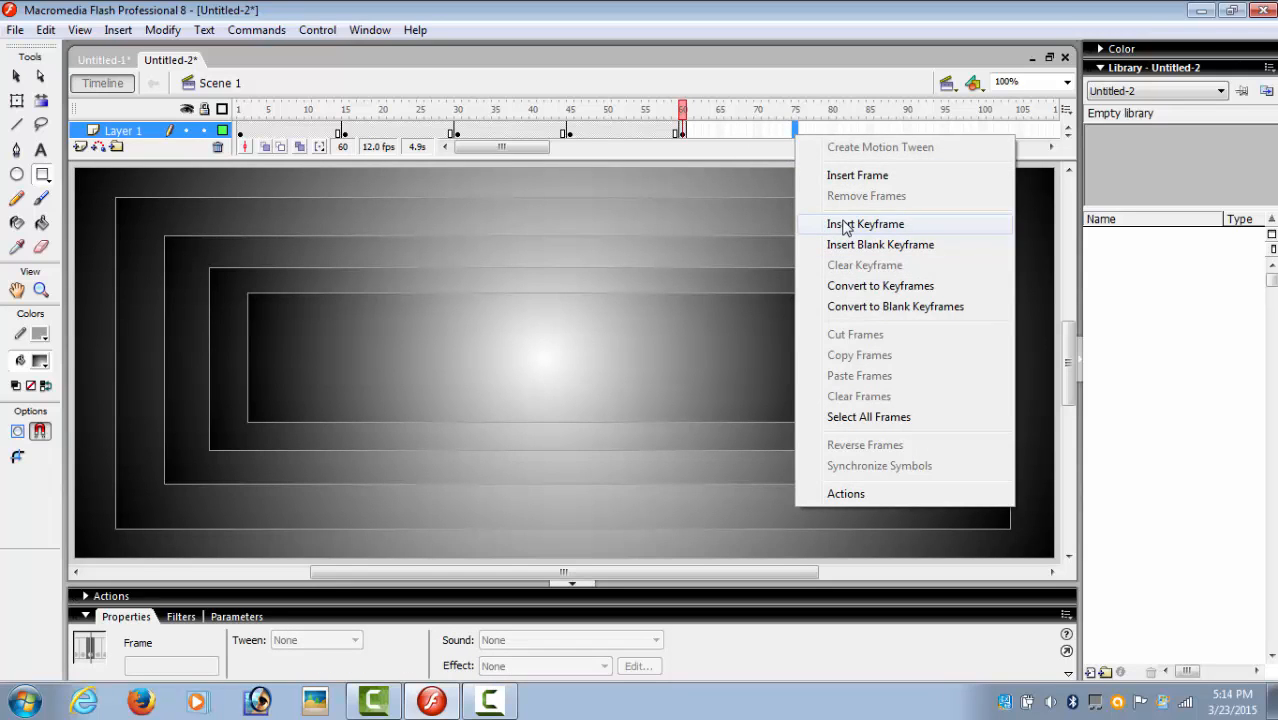
pyautogui.click(843, 224)
pyautogui.click(40, 361)
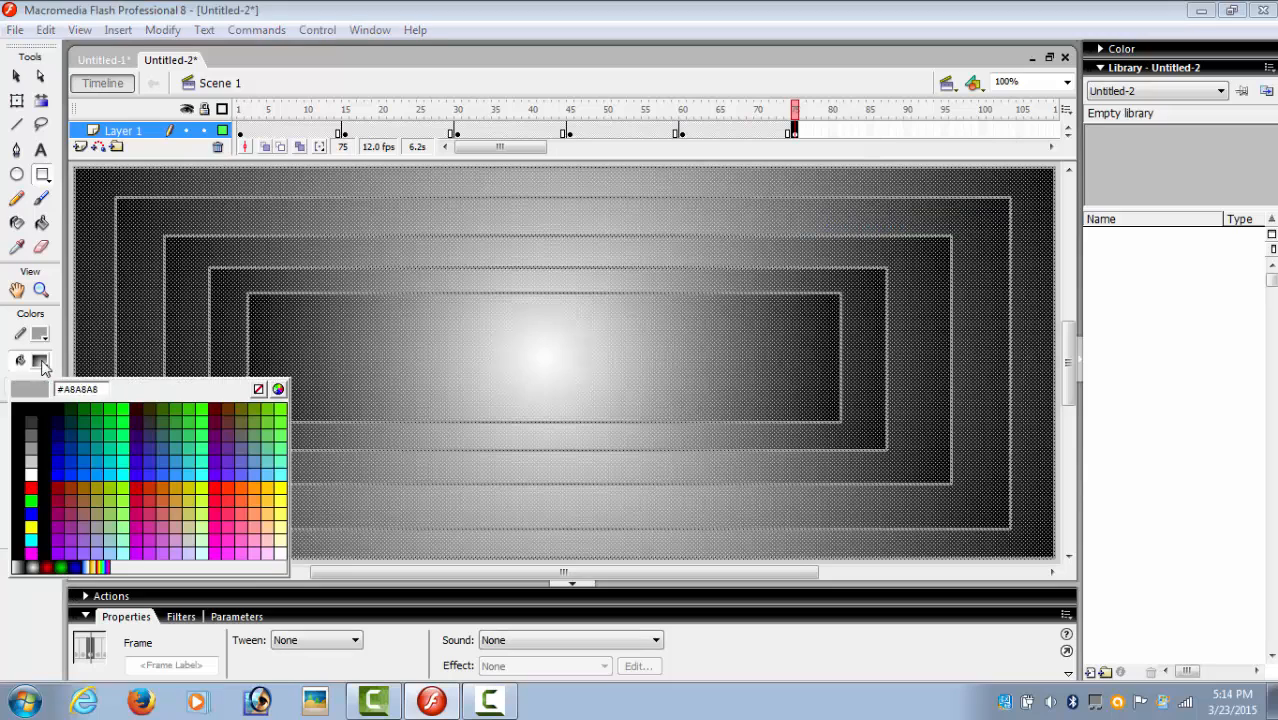
pyautogui.click(46, 567)
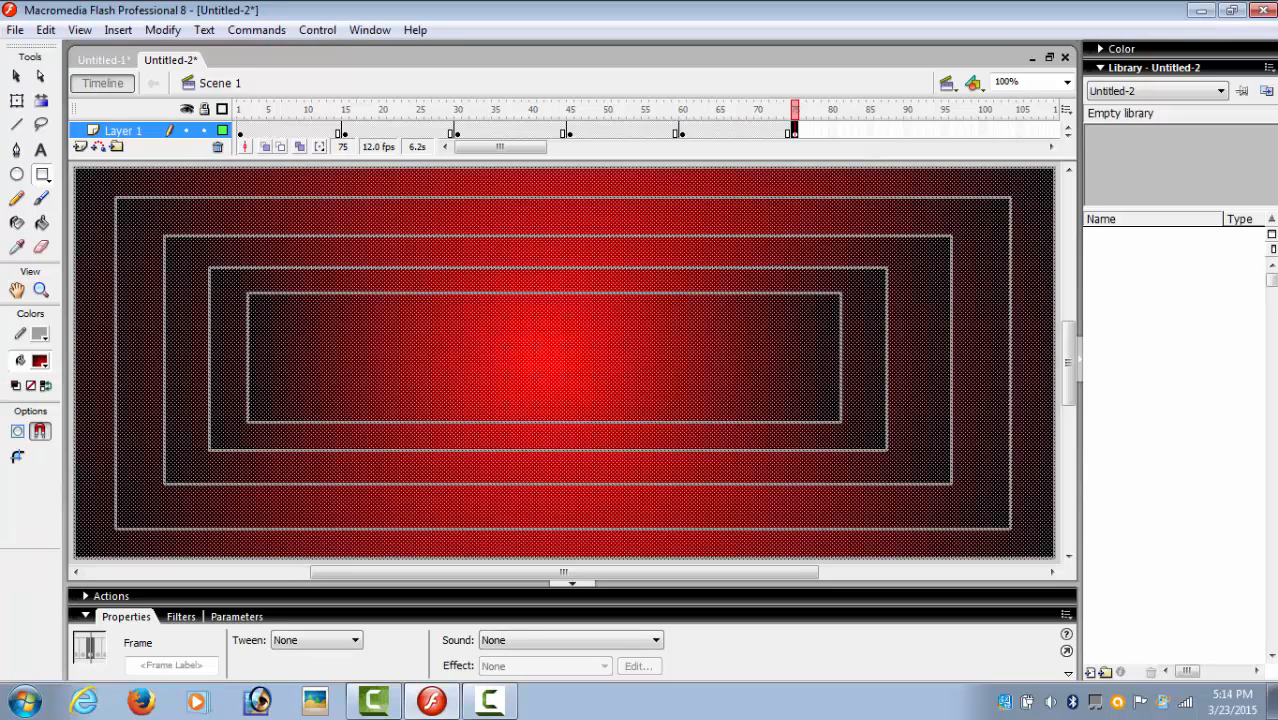
pyautogui.moveTo(295, 321); pyautogui.dragTo(799, 388)
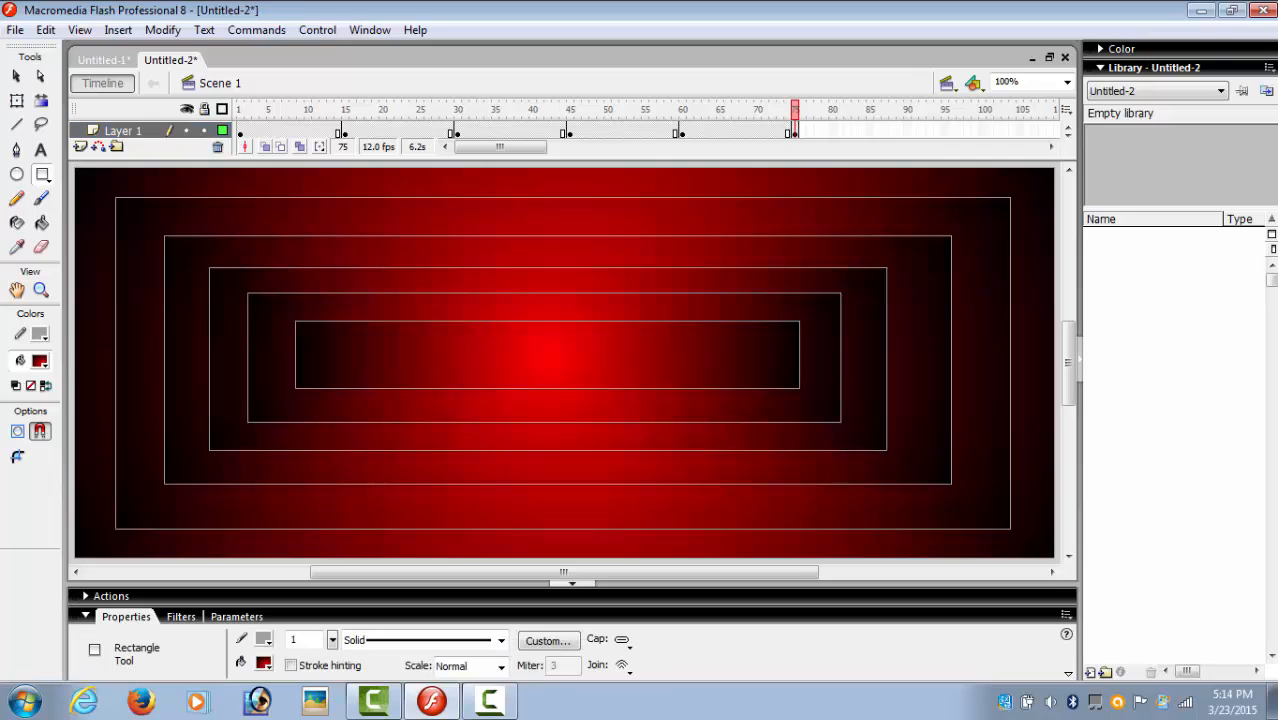
# At a new keyframe on frame 90, recolor the artwork with the green radial gradient and draw a sixth nested rectangle inside the others
pyautogui.rightClick(906, 136)
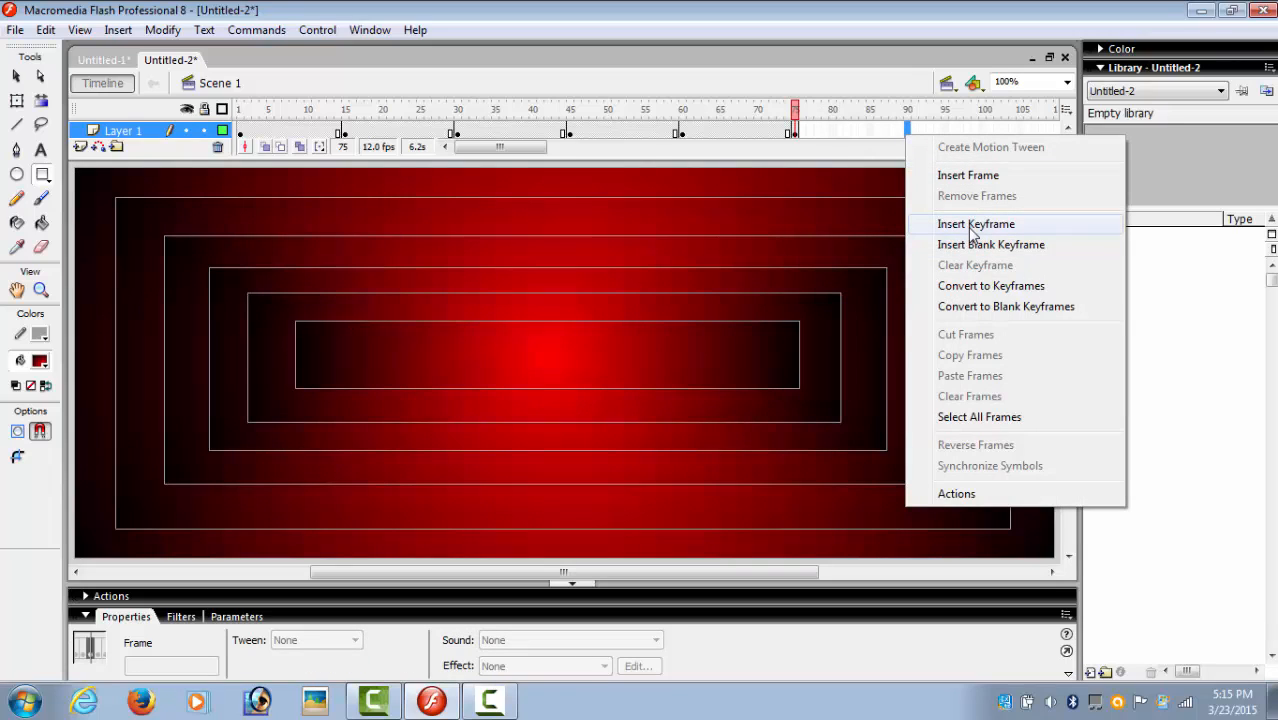
pyautogui.click(973, 225)
pyautogui.click(40, 361)
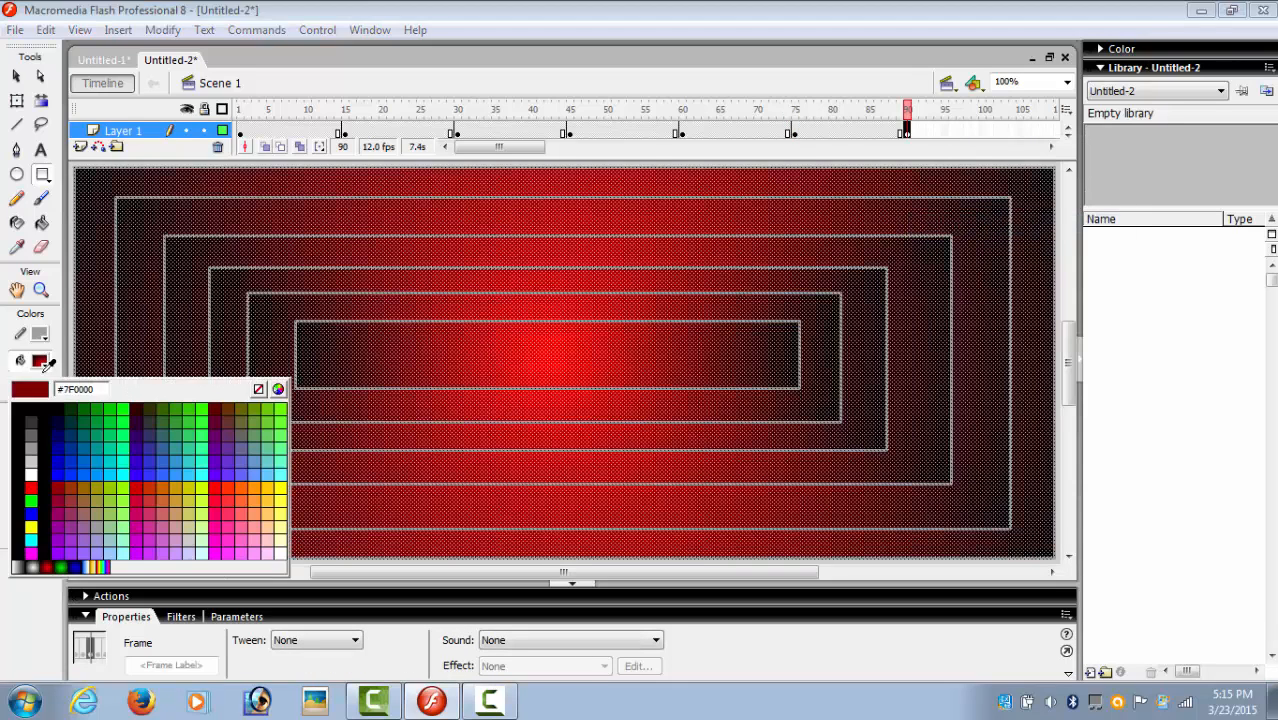
pyautogui.click(70, 562)
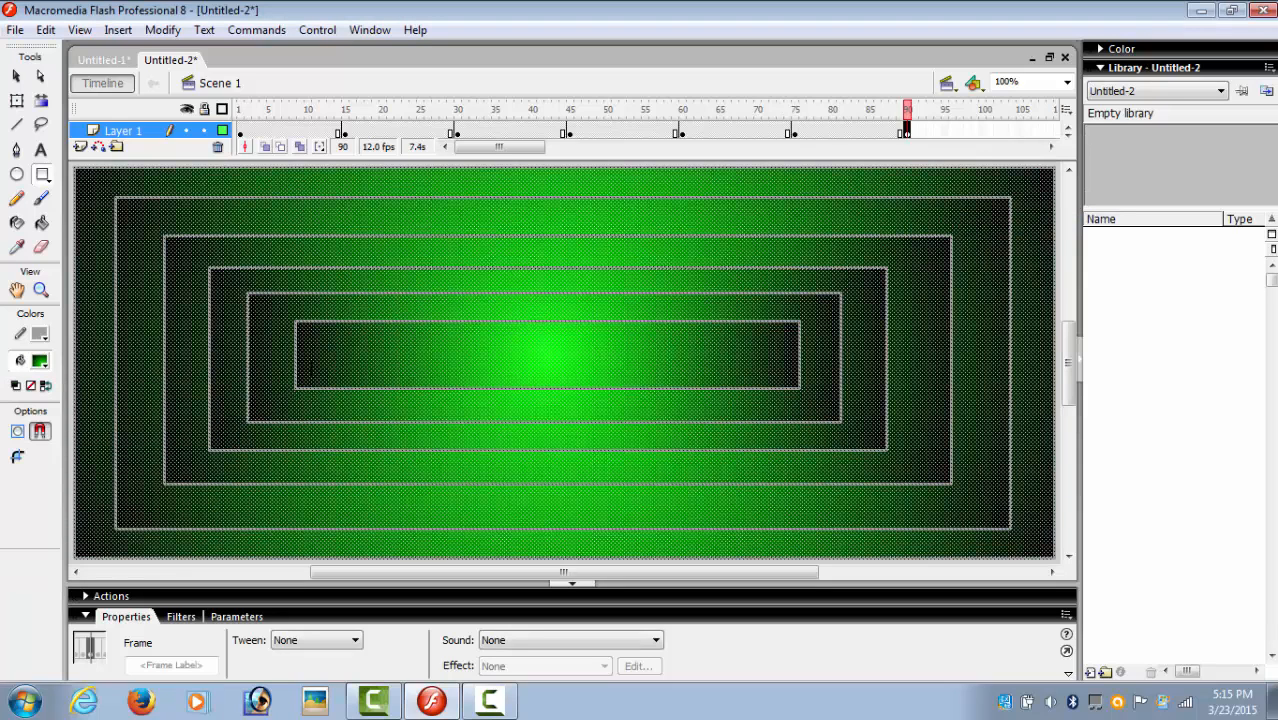
pyautogui.moveTo(338, 334); pyautogui.dragTo(767, 370)
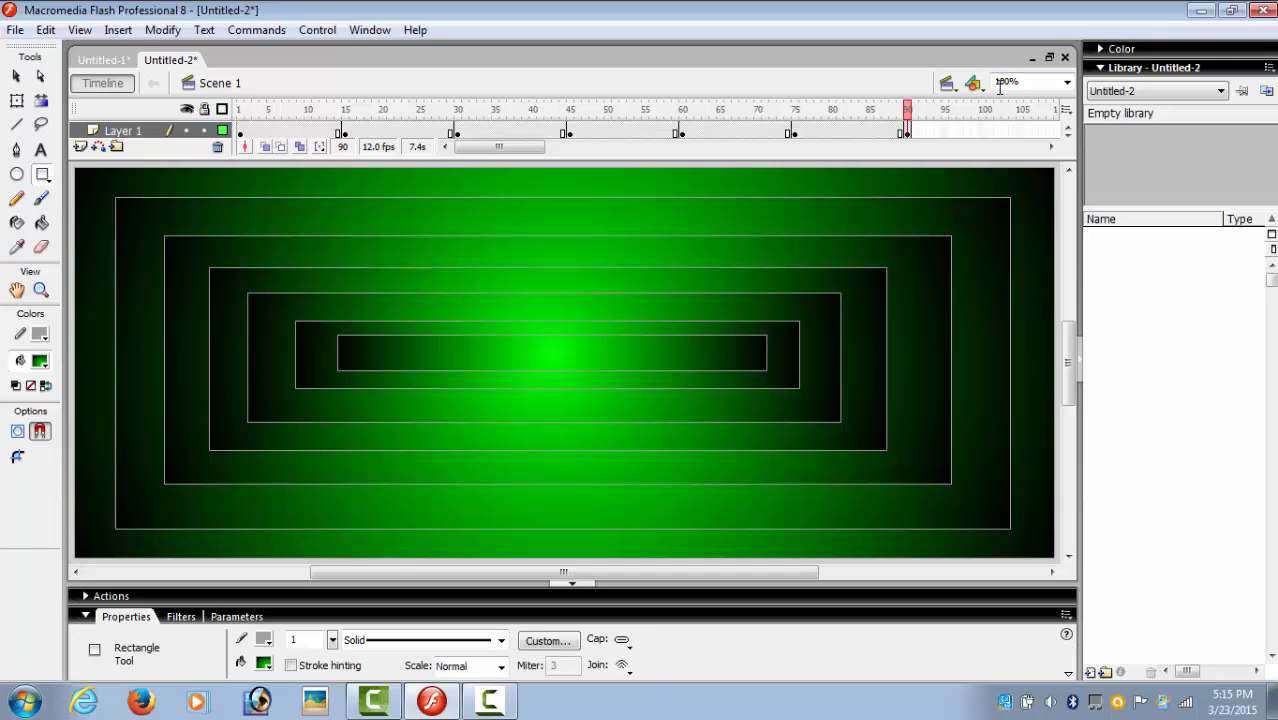
# At a new keyframe on frame 105, recolor the artwork with the blue radial gradient and draw a thin seventh rectangle inside the others
pyautogui.click(1020, 131)
pyautogui.rightClick(1020, 131)
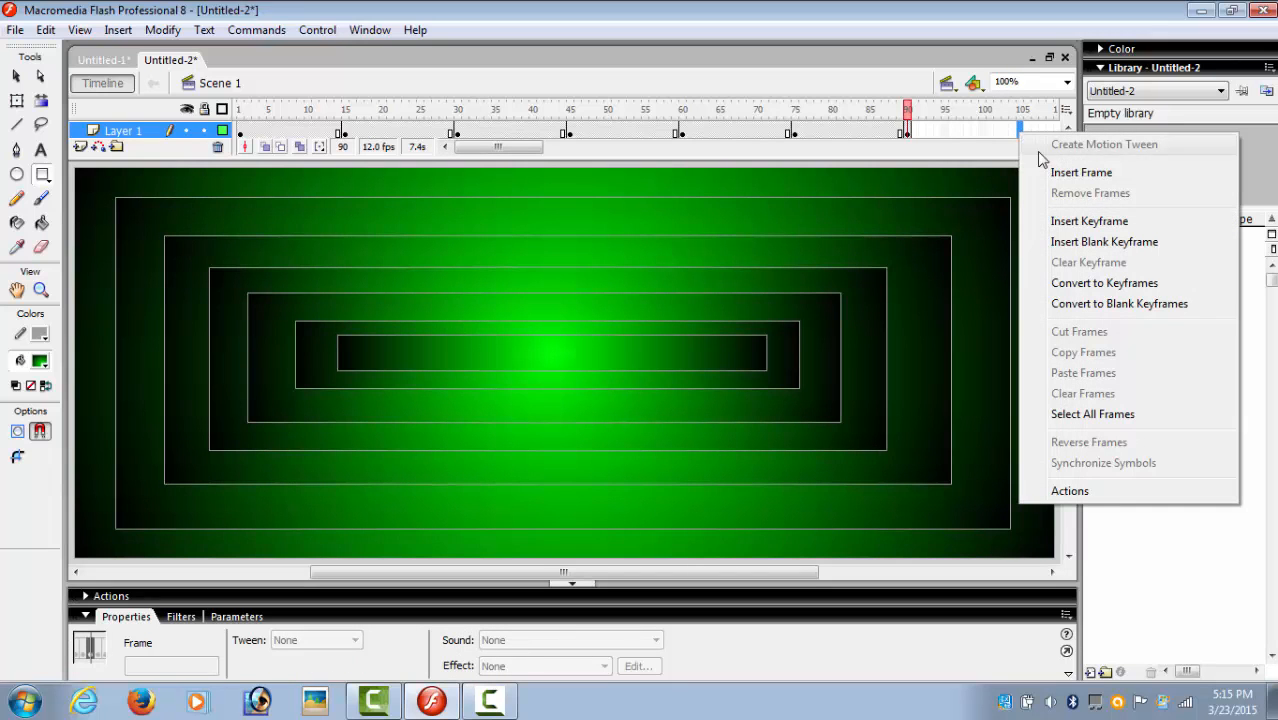
pyautogui.click(1088, 221)
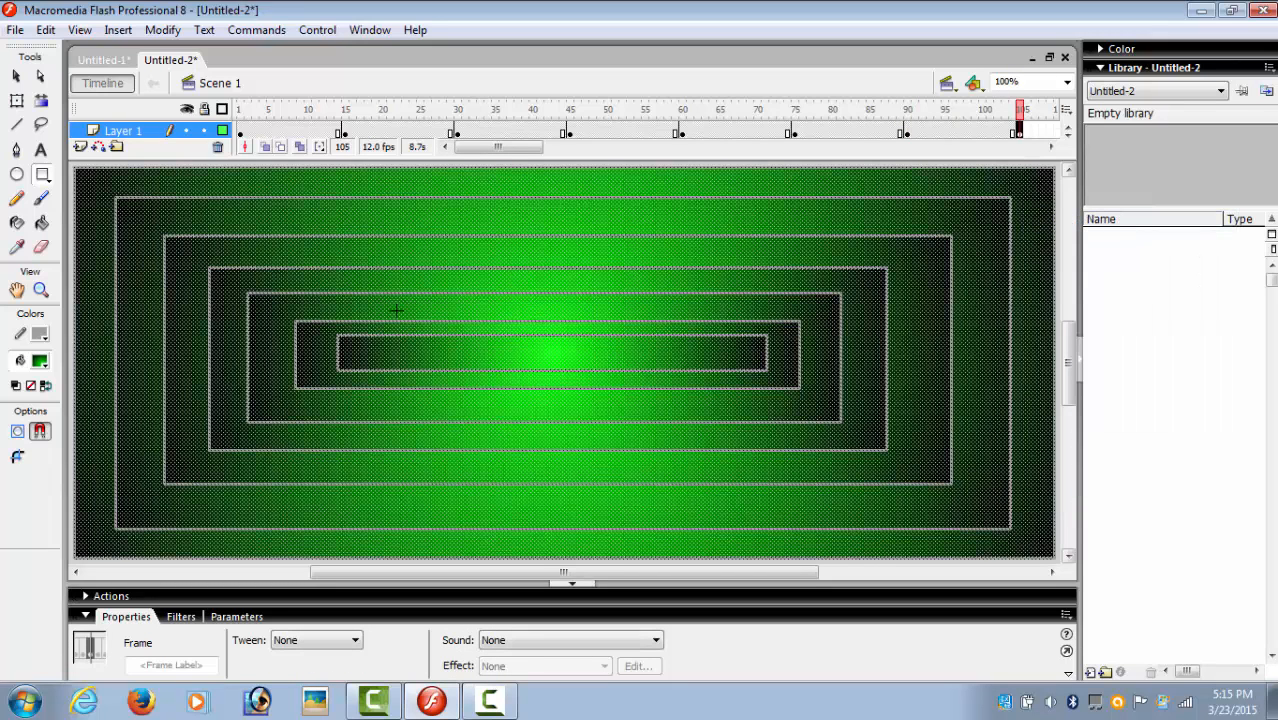
pyautogui.click(40, 361)
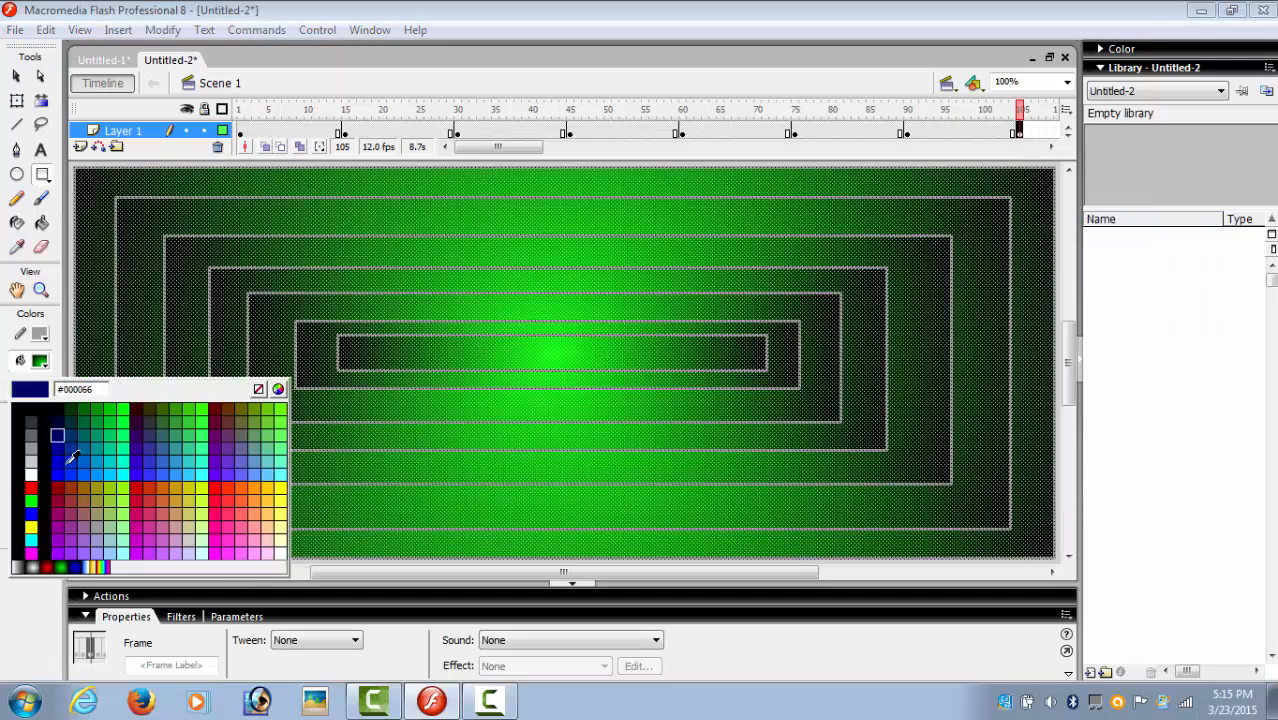
pyautogui.click(85, 568)
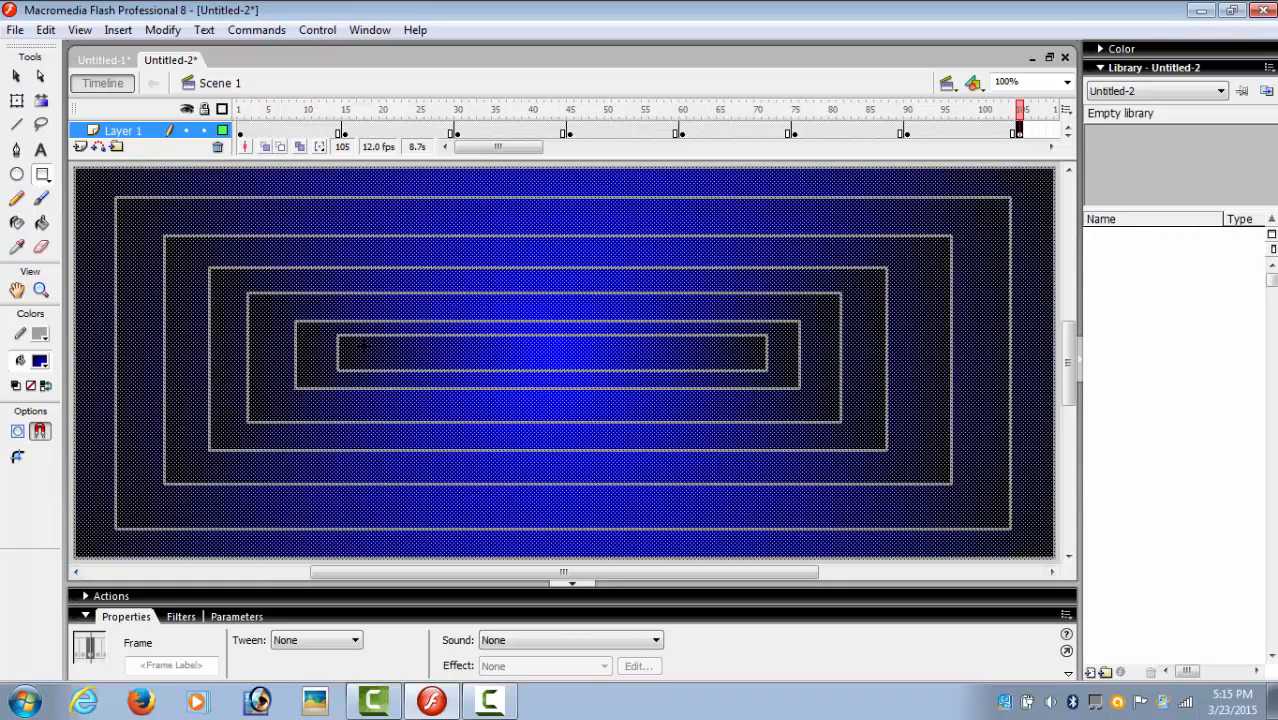
pyautogui.moveTo(360, 345); pyautogui.dragTo(745, 359)
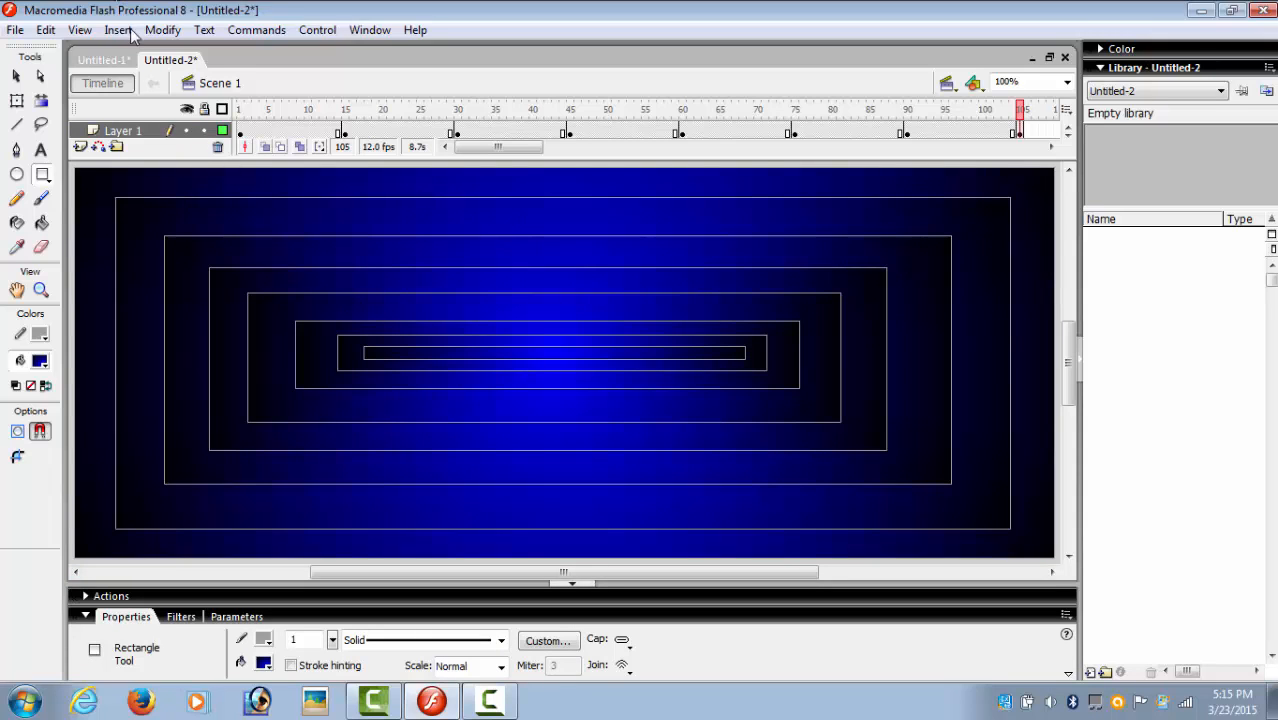
pyautogui.click(110, 60)
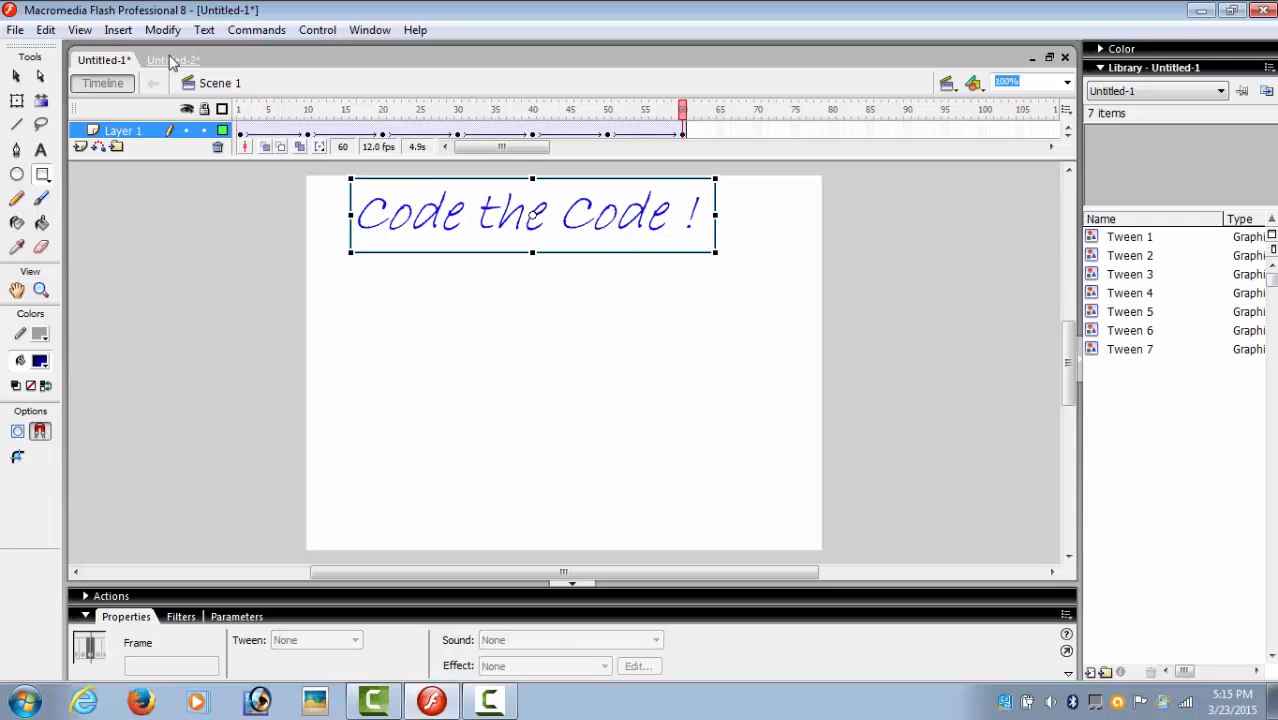
pyautogui.click(170, 60)
pyautogui.click(118, 62)
pyautogui.hotkey('ctrl', 'Tab')
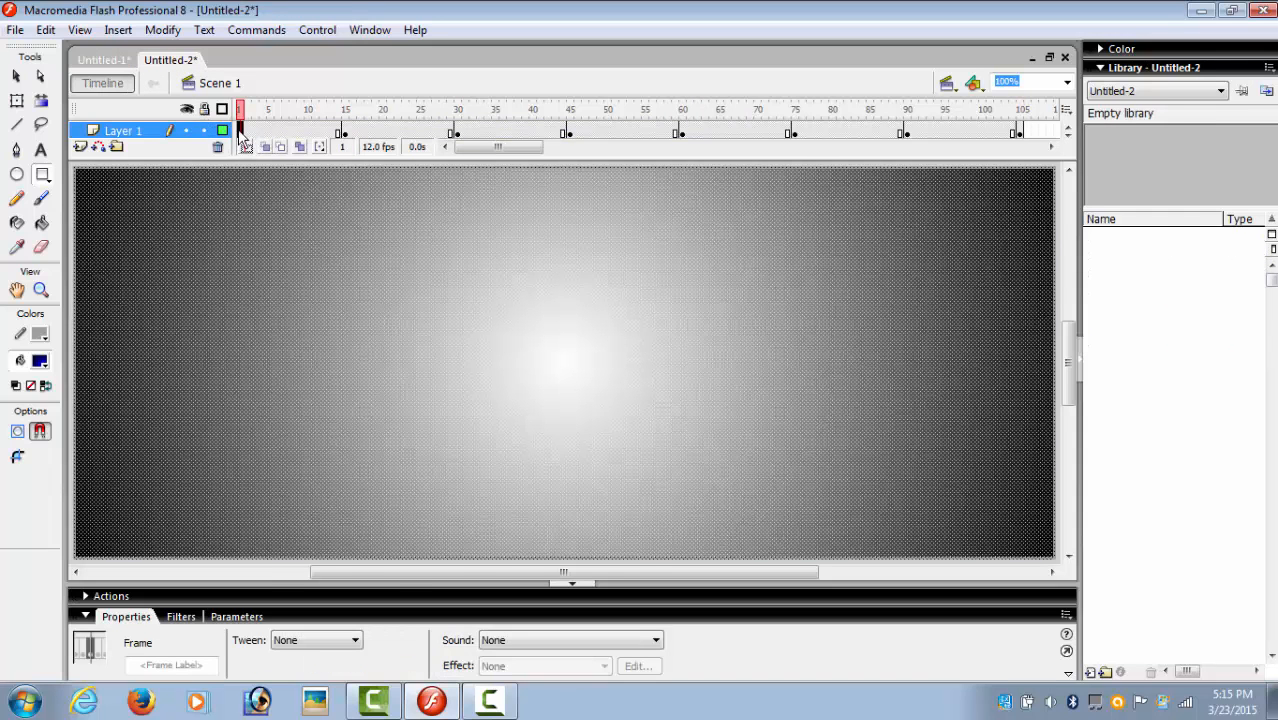
# Try a motion tween across frames 1 to 105 and play the animation from frame 1
pyautogui.moveTo(240, 135); pyautogui.dragTo(1019, 134)
pyautogui.click(273, 130)
pyautogui.rightClick(1018, 134)
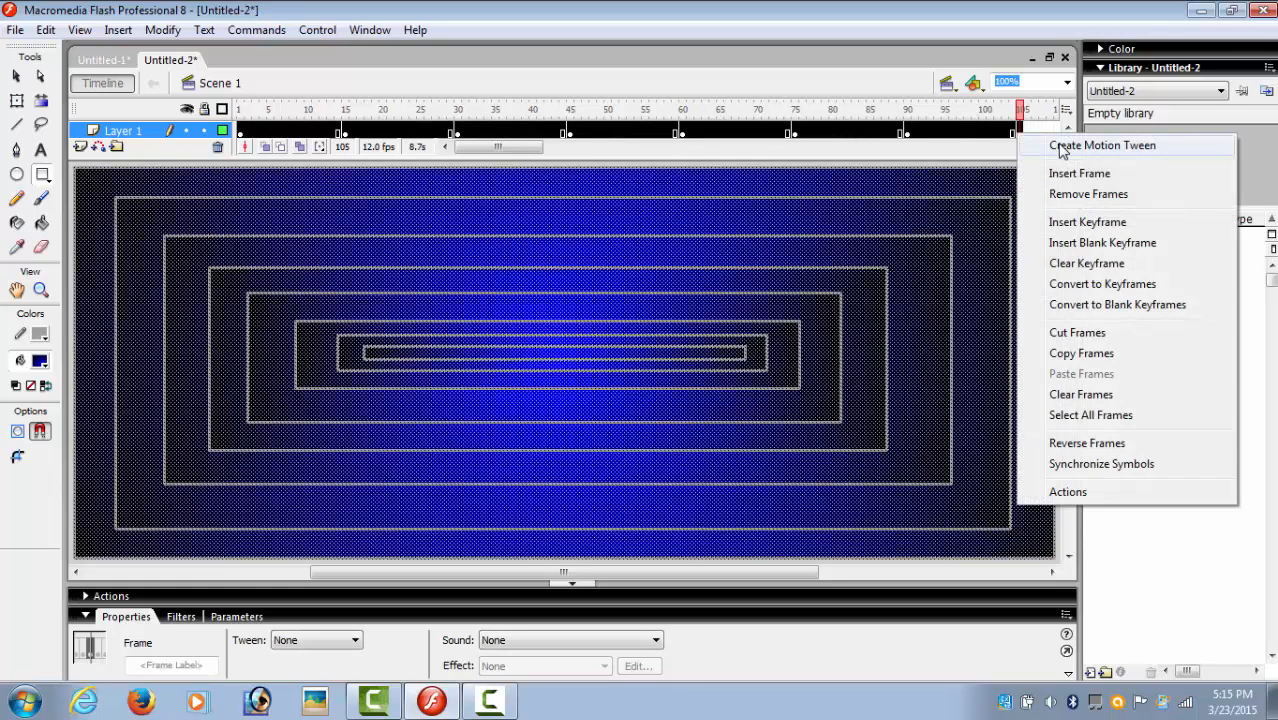
pyautogui.click(1063, 147)
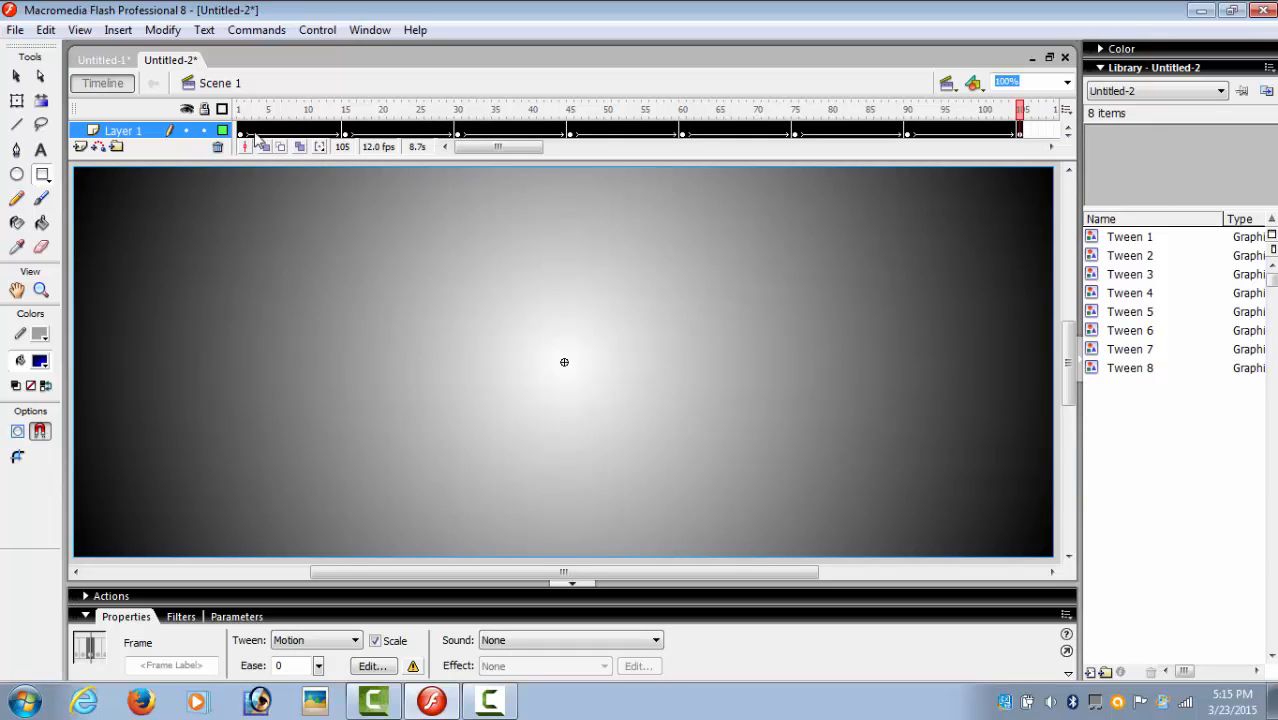
pyautogui.rightClick(1020, 134)
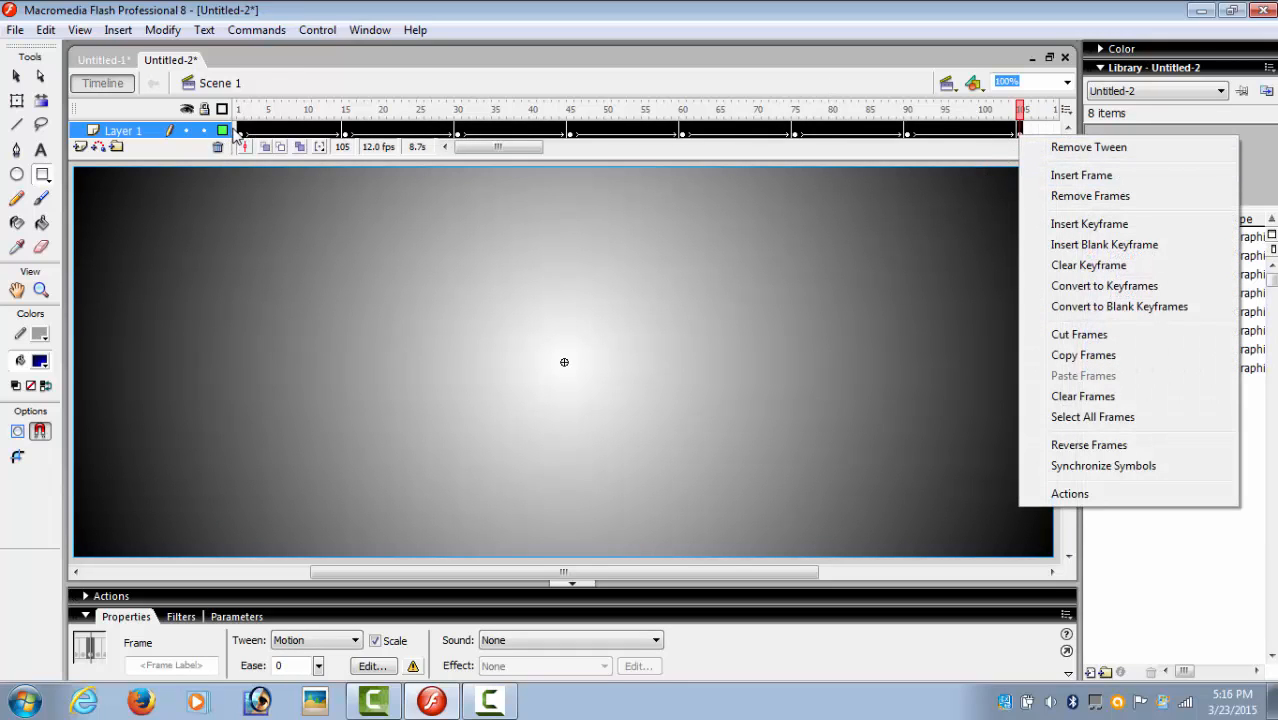
pyautogui.click(241, 136)
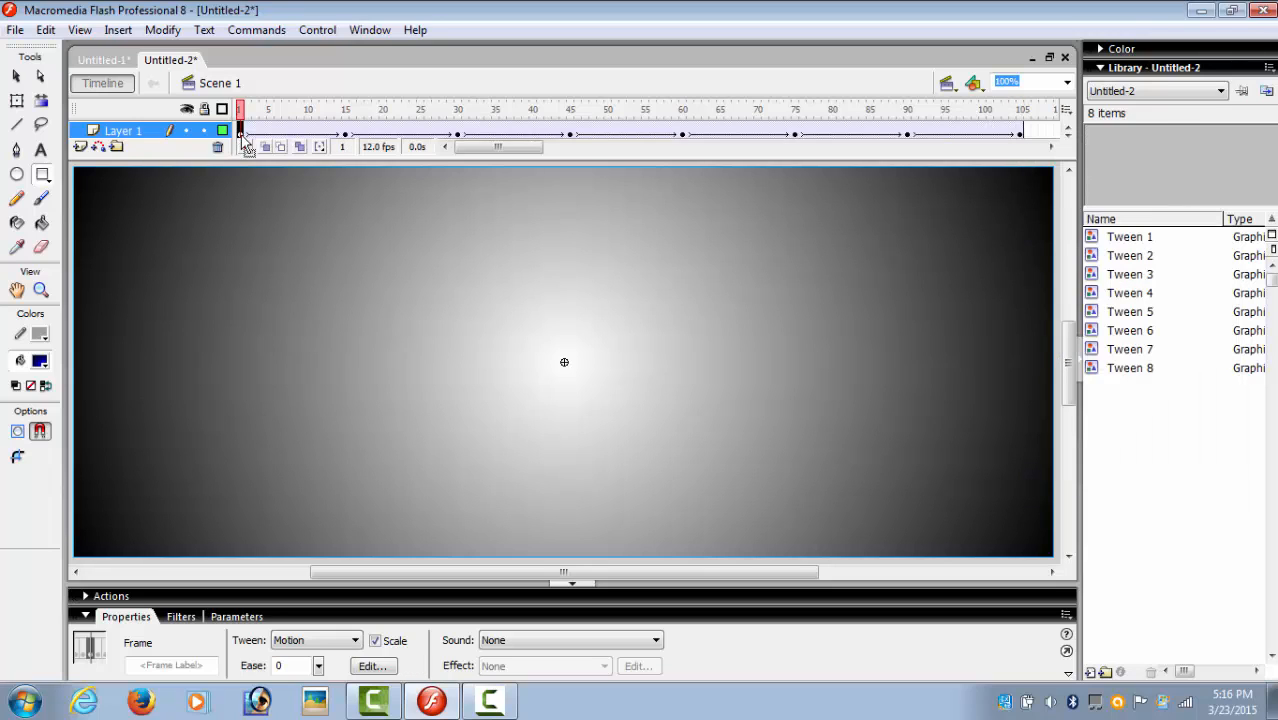
pyautogui.press('Return')
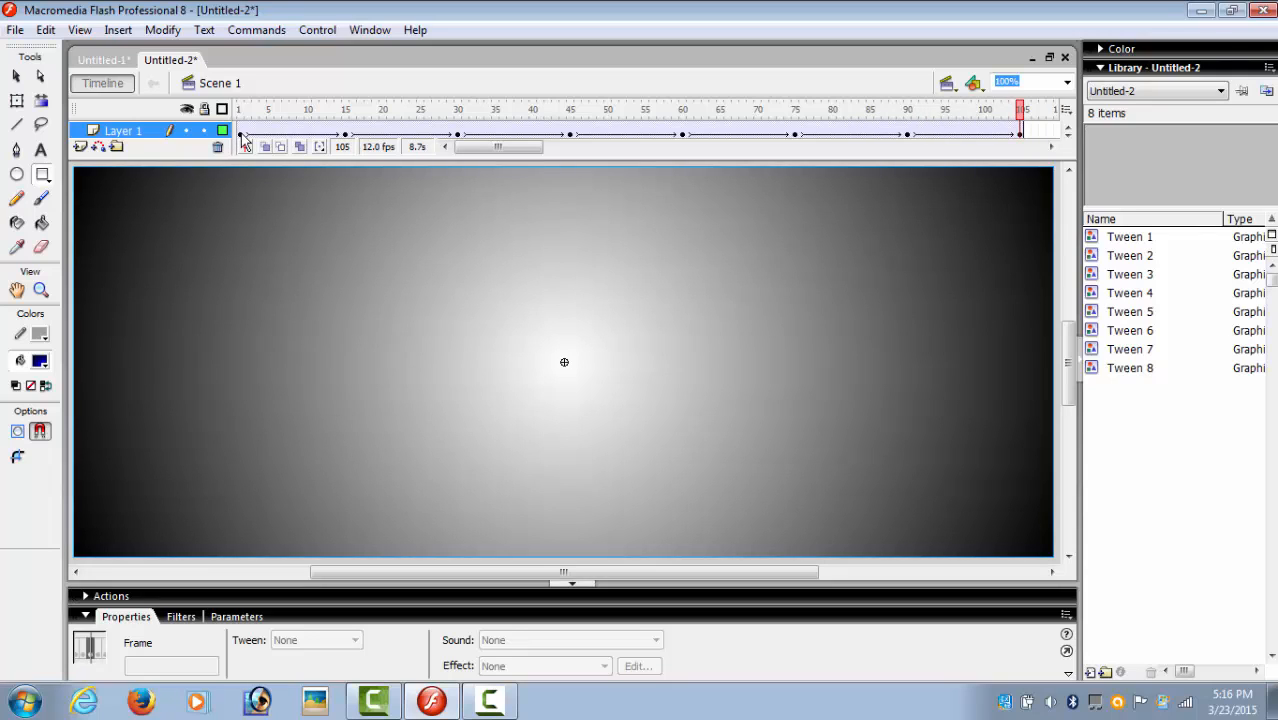
# Undo the motion tween and apply a Shape tween to all frames from 1 to 105
pyautogui.click(242, 134)
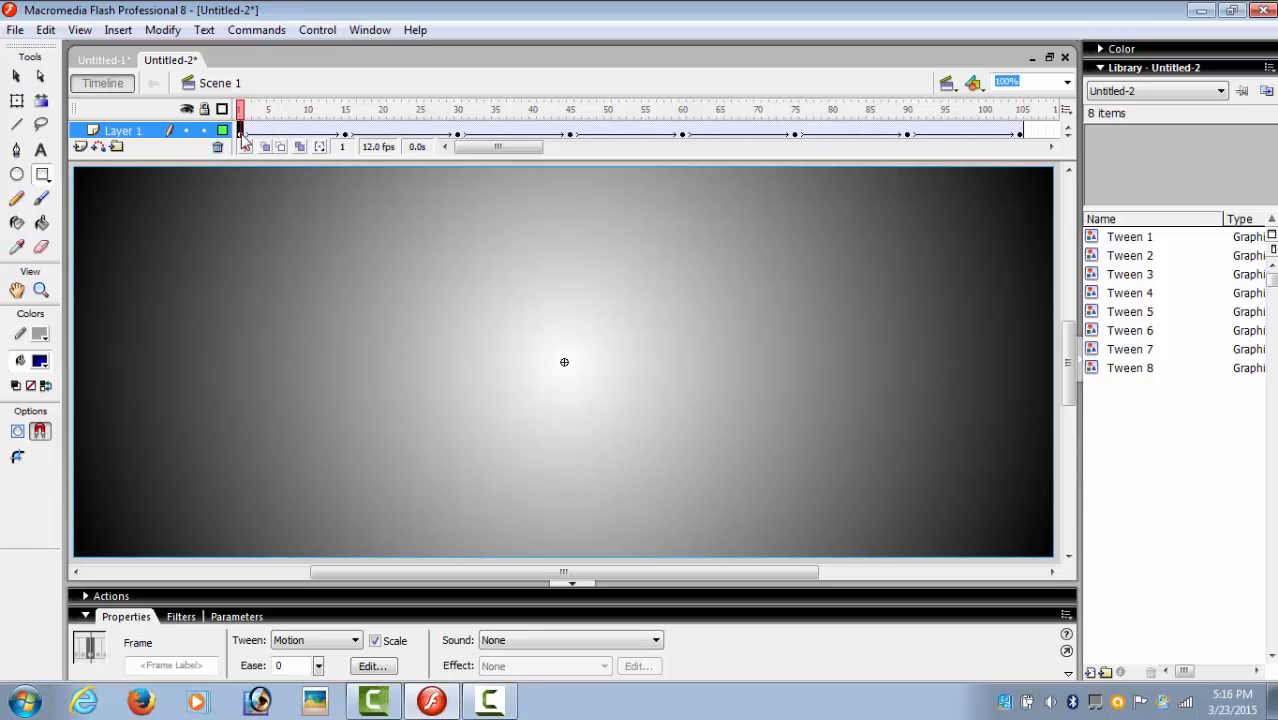
pyautogui.press('End')
pyautogui.keyDown('shift'); pyautogui.click(242, 134); pyautogui.keyUp('shift')
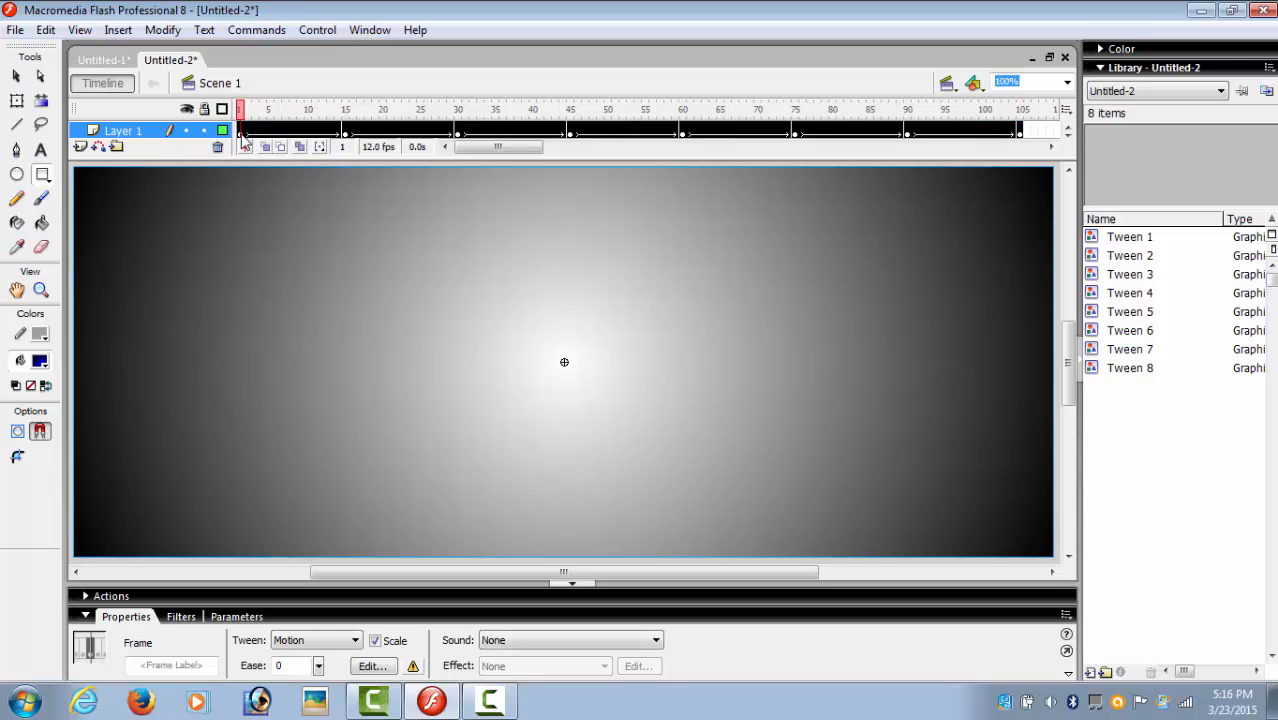
pyautogui.press('End')
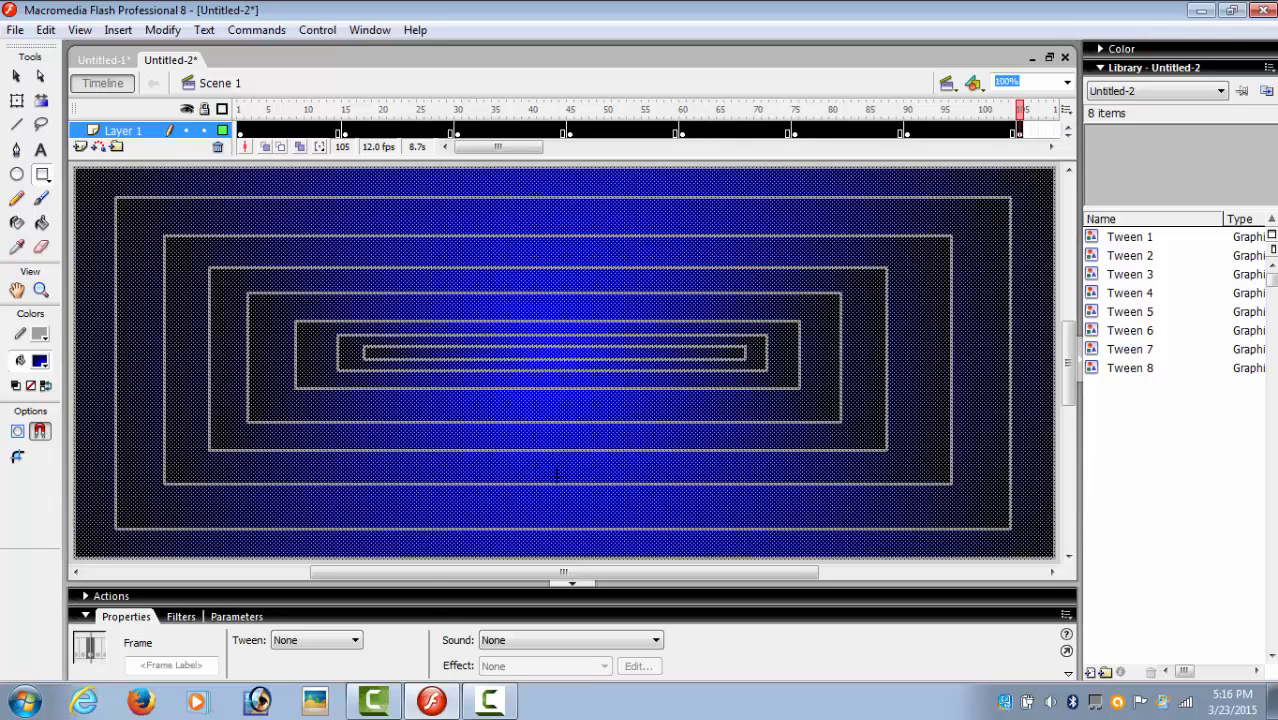
pyautogui.click(339, 648)
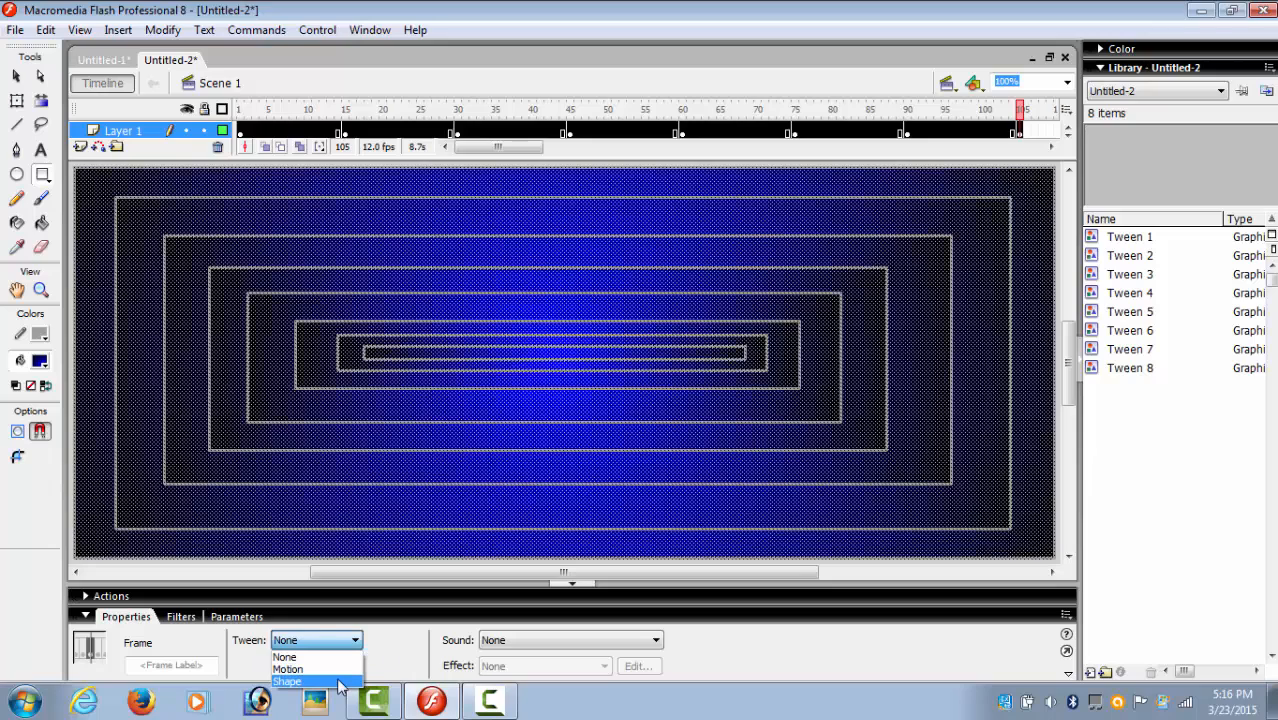
pyautogui.click(339, 682)
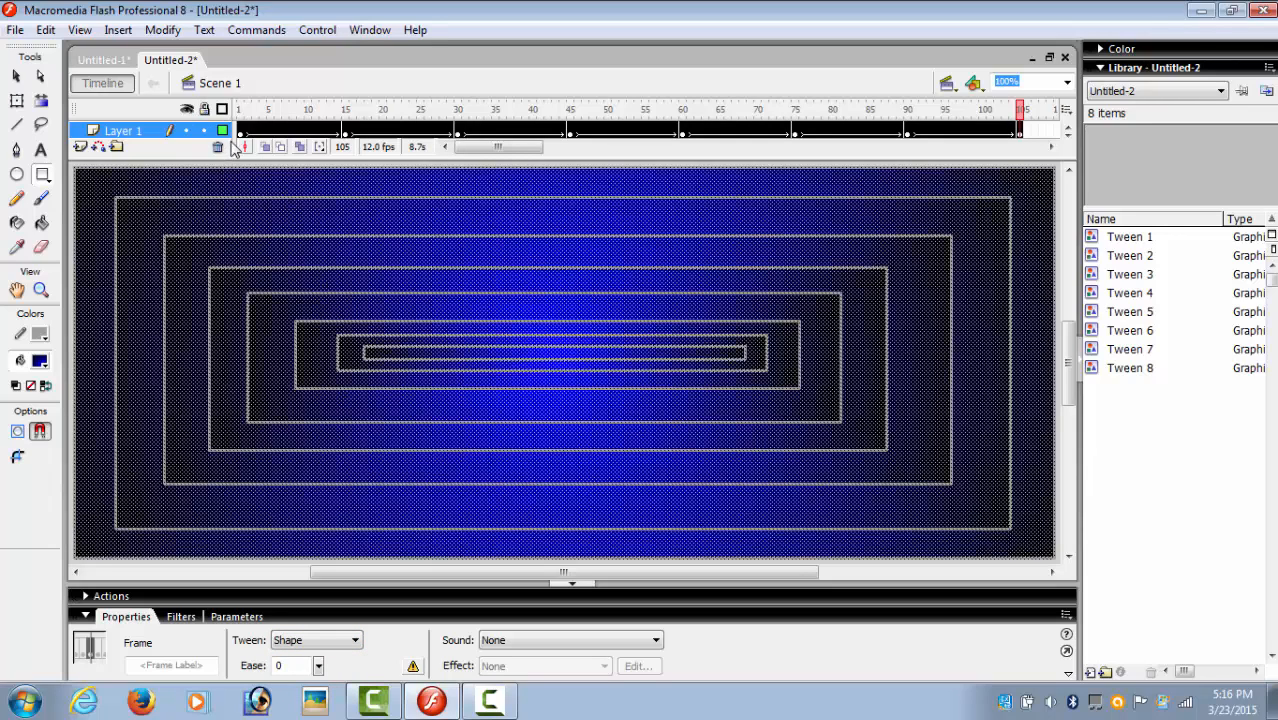
# Play the shape-tweened animation from frame 1 on the stage and return to frame 1
pyautogui.click(241, 132)
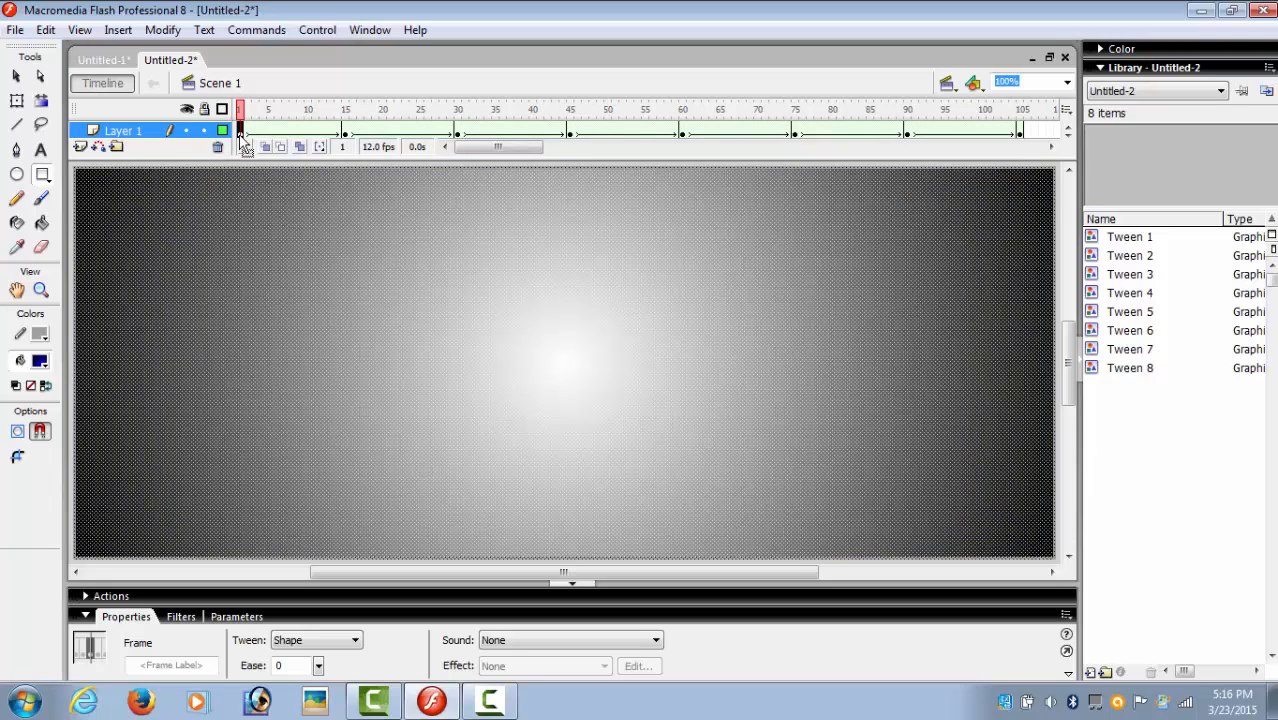
pyautogui.press('Return')
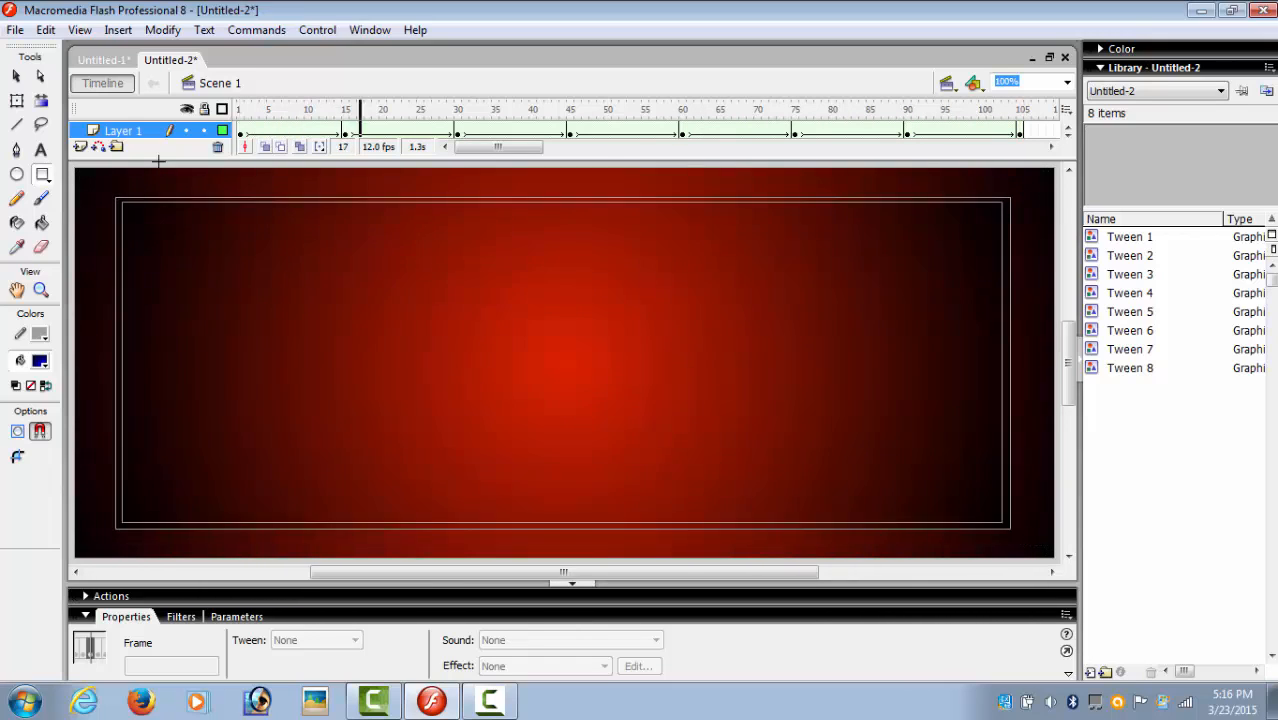
pyautogui.click(240, 131)
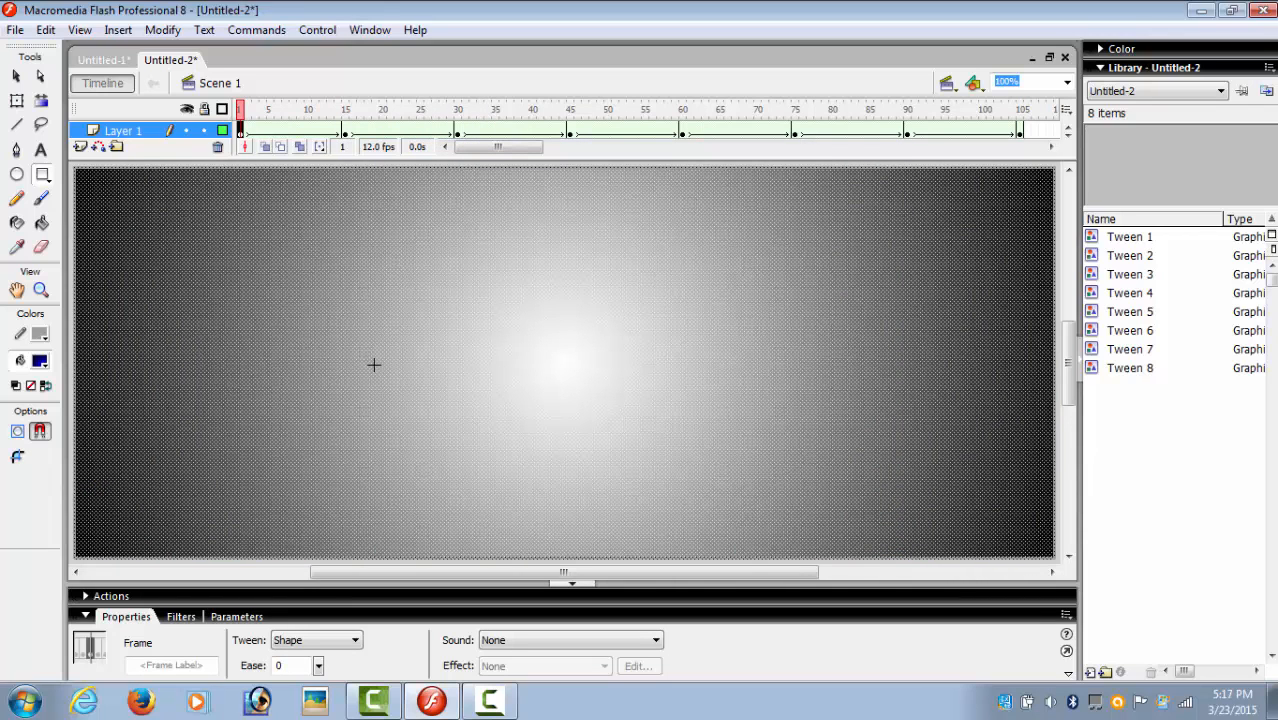
pyautogui.press('o')
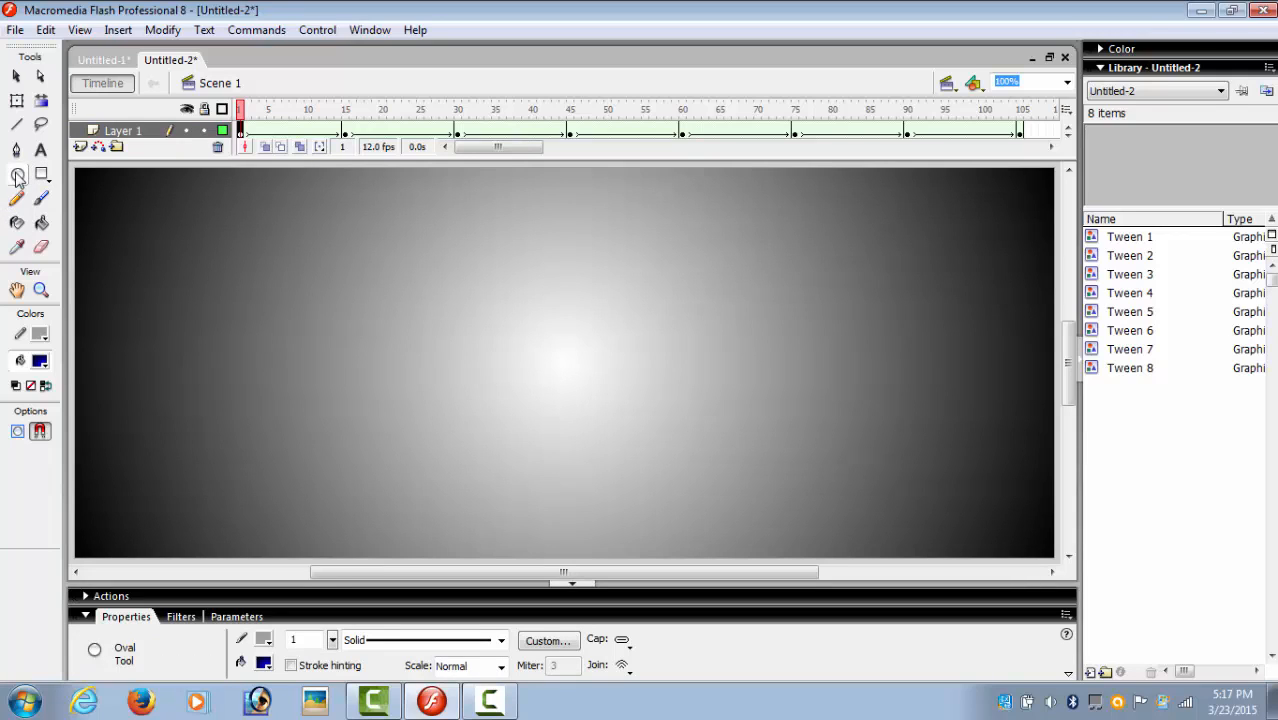
pyautogui.click(48, 175)
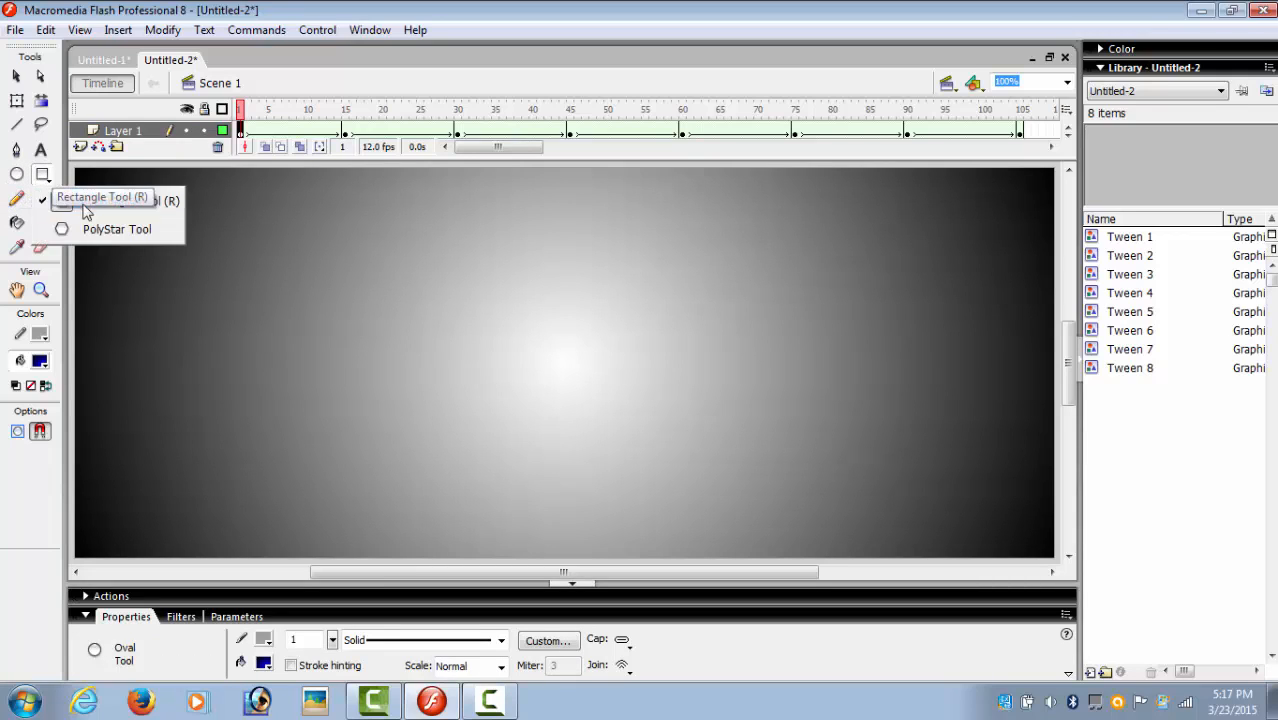
pyautogui.click(19, 451)
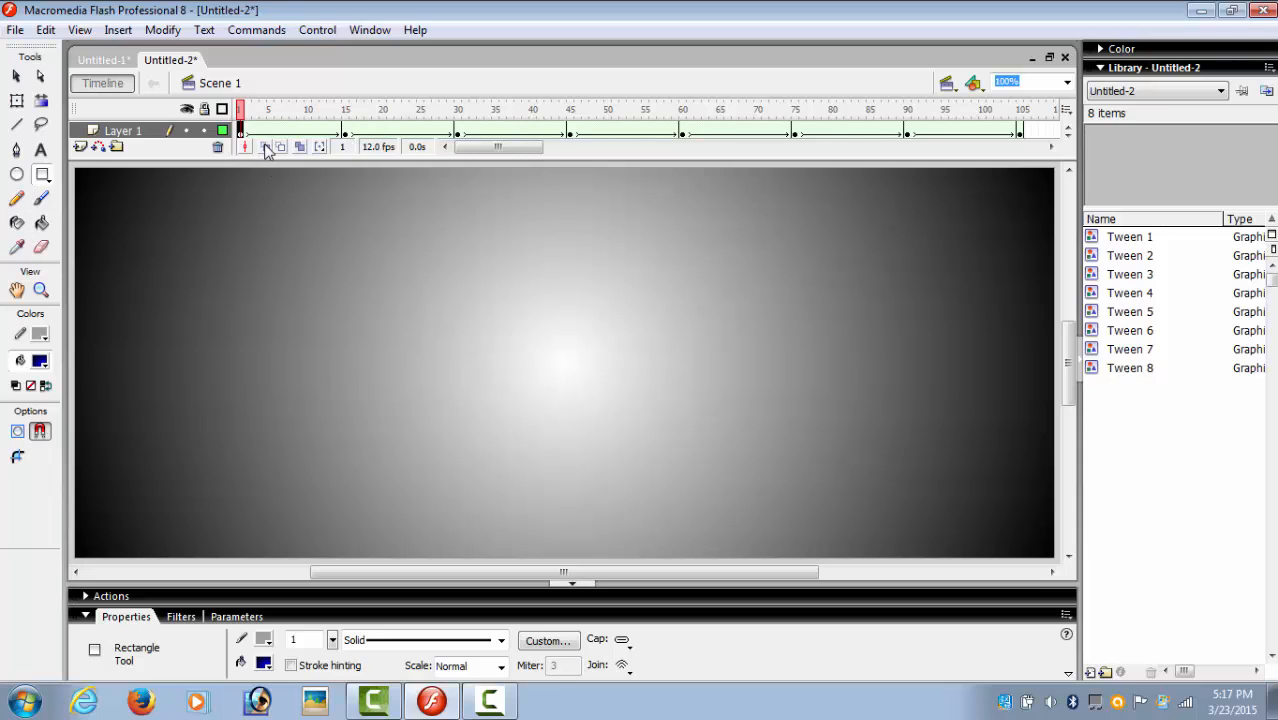
# Test the movie in a maximized preview window, close it and return to the Untitled-1 document
pyautogui.hotkey('ctrl', 'Return')
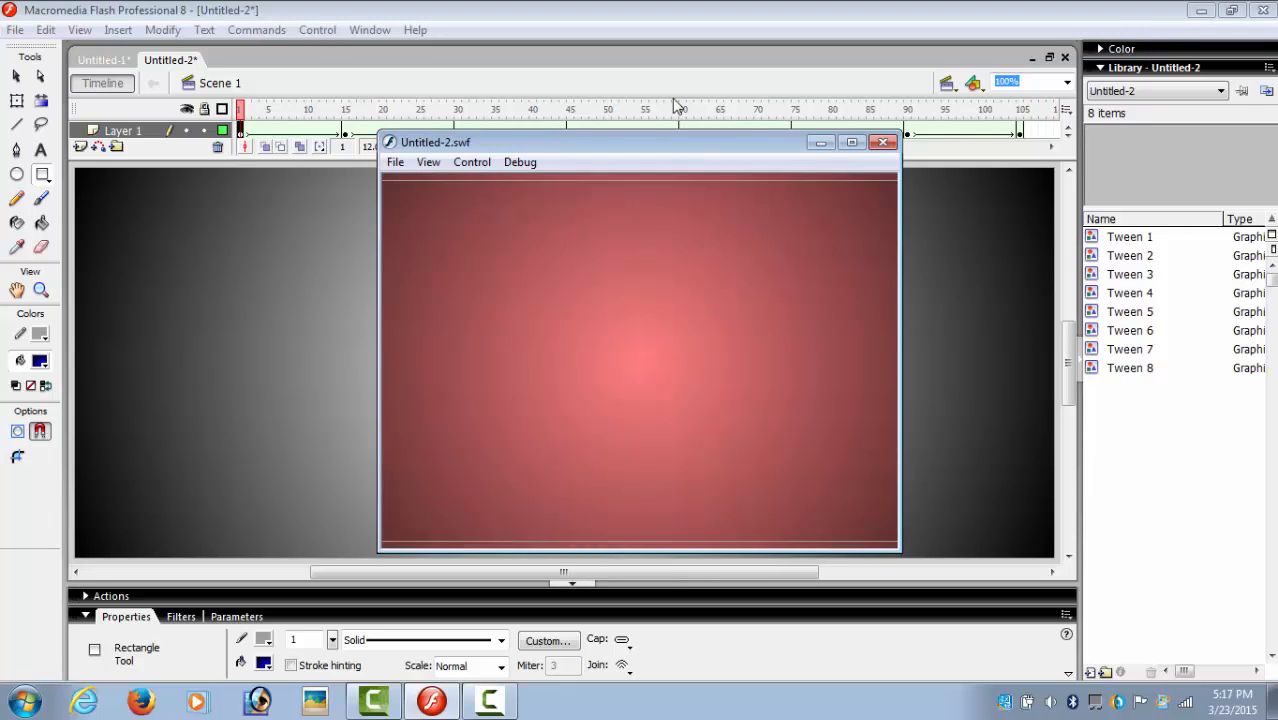
pyautogui.click(848, 146)
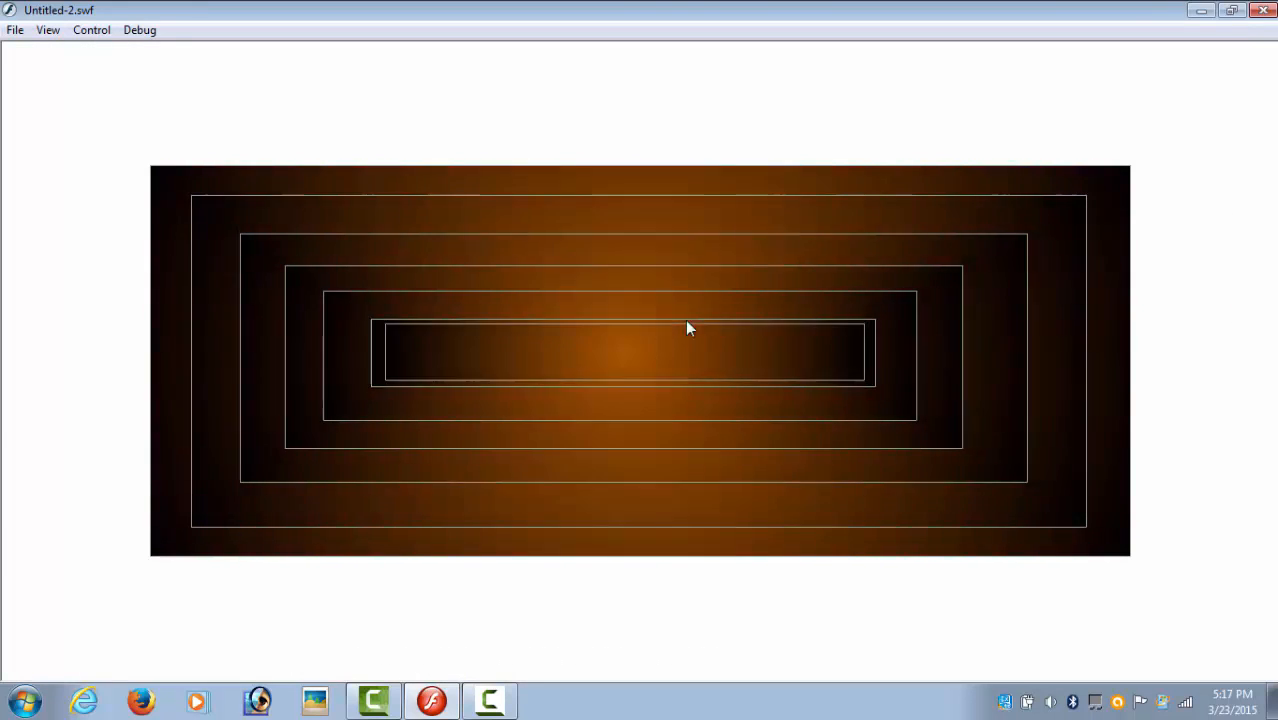
pyautogui.click(1256, 10)
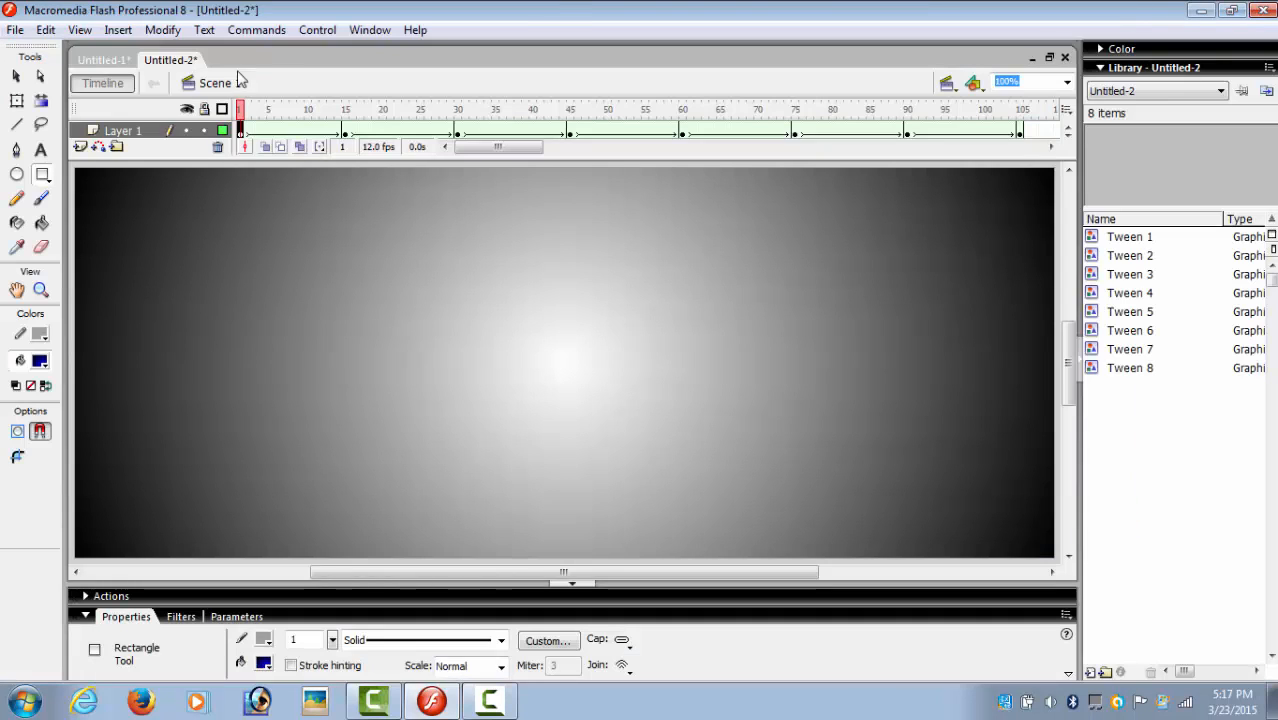
pyautogui.click(104, 60)
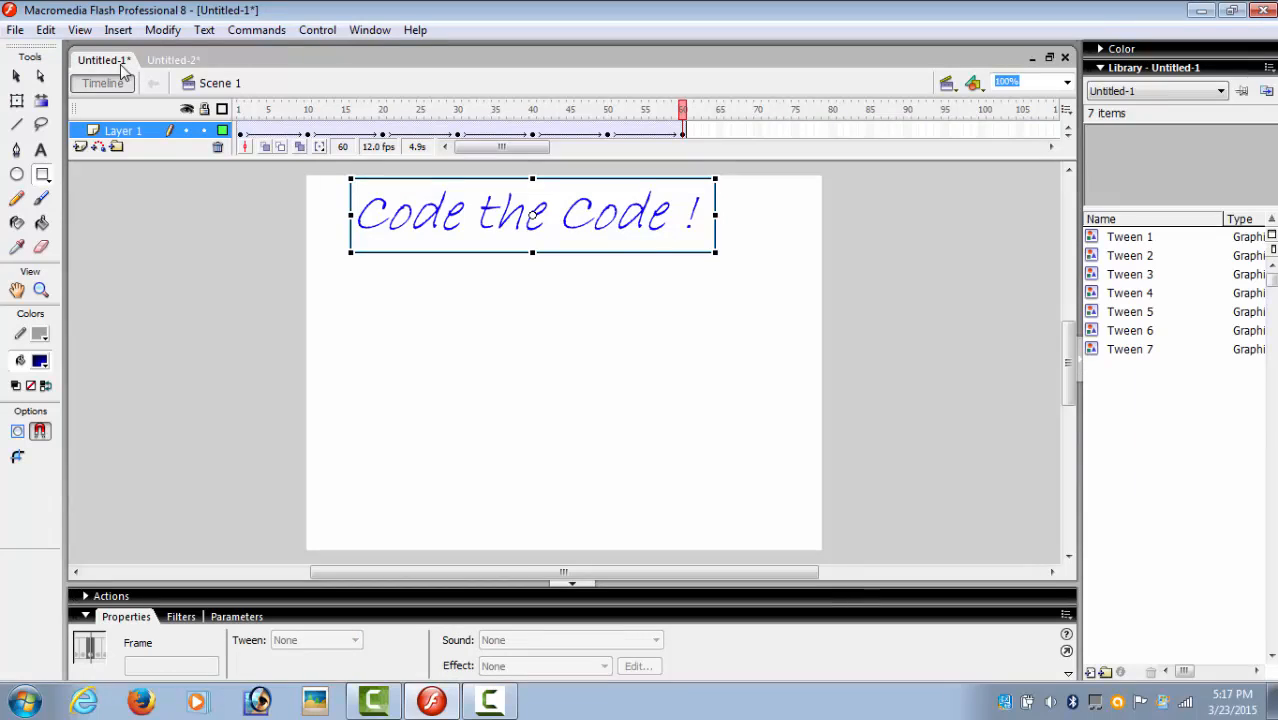